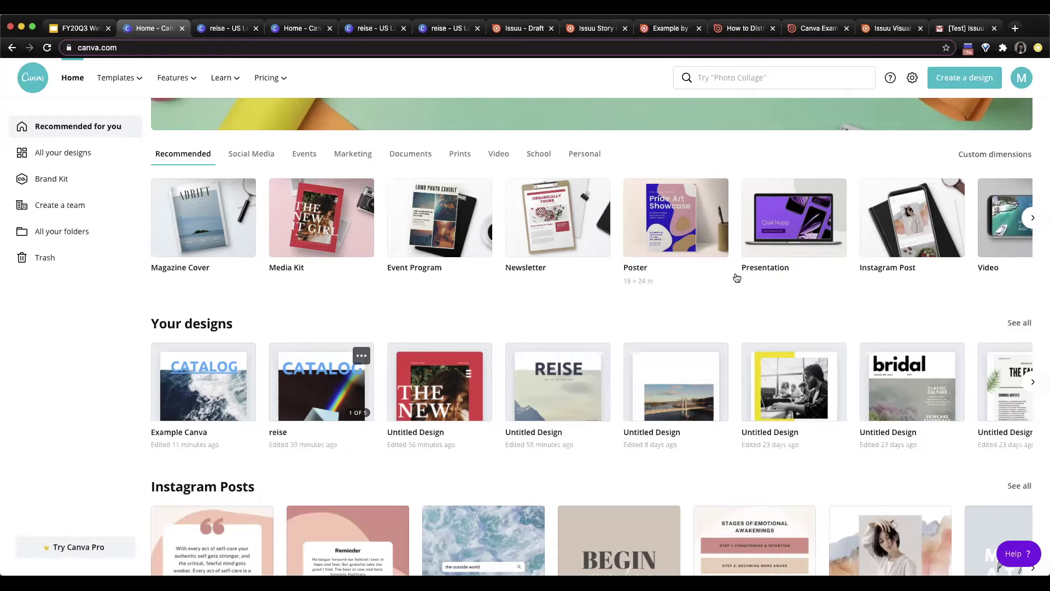
# Look over the recommended design types and the existing designs on the home page
pyautogui.scroll(-2, 738, 274)
pyautogui.scroll(3, 741, 270)
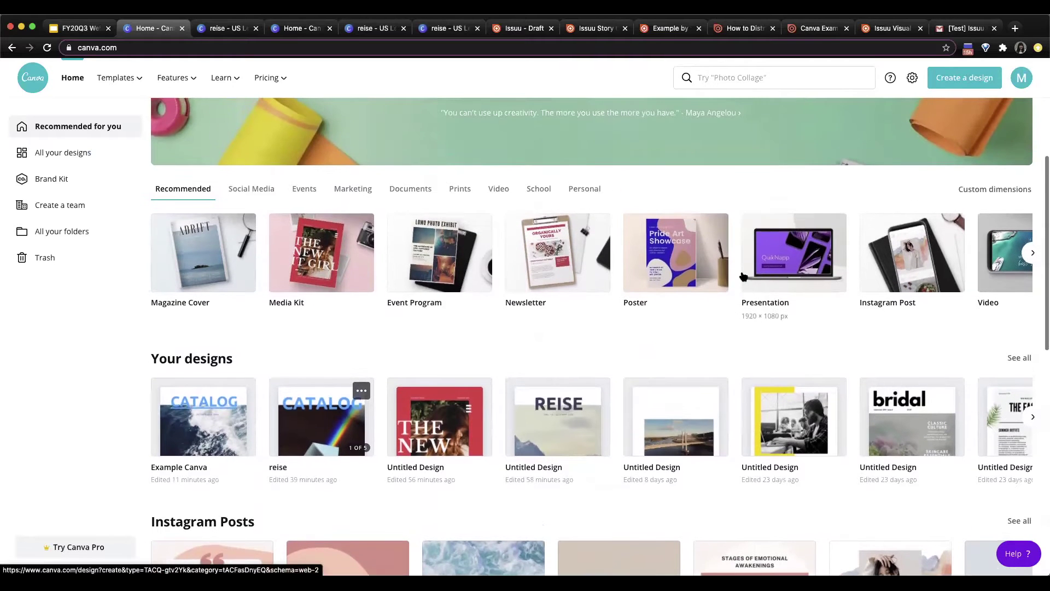
pyautogui.scroll(1, 741, 275)
pyautogui.scroll(2, 705, 266)
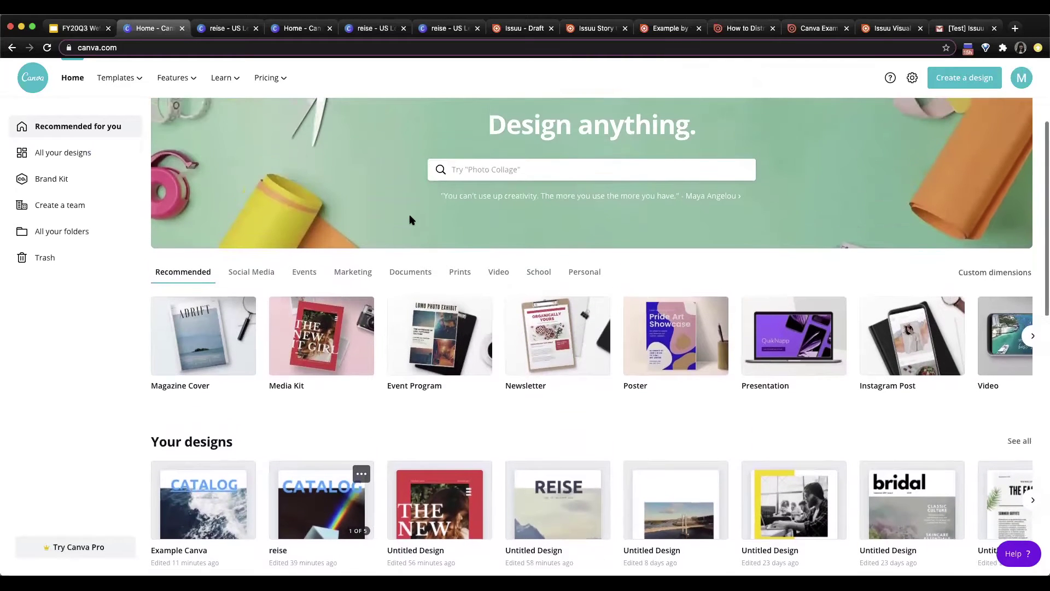
pyautogui.scroll(1, 411, 219)
pyautogui.scroll(-1, 312, 277)
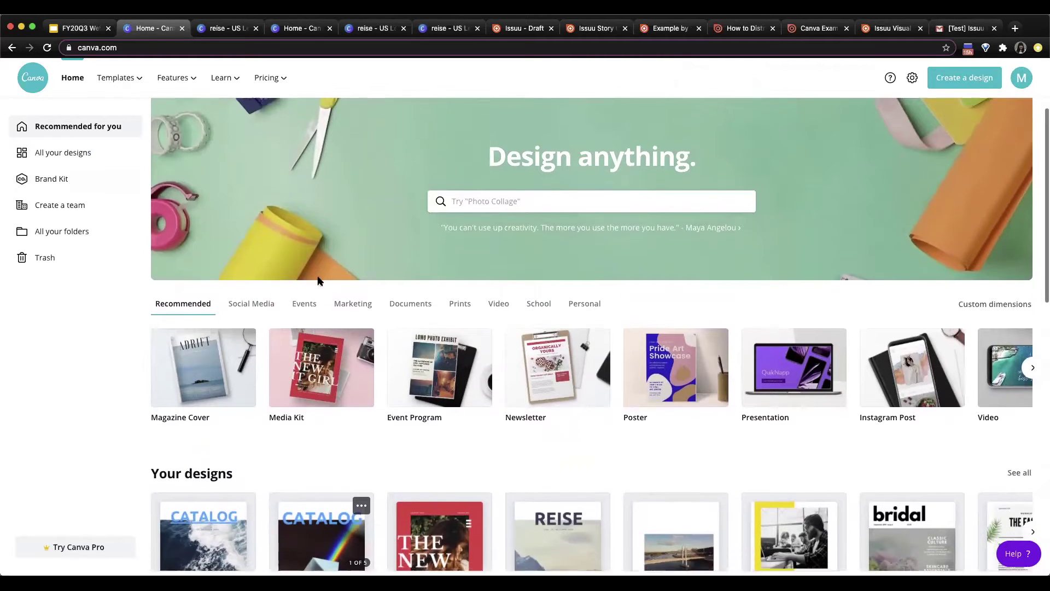
pyautogui.scroll(-1, 318, 281)
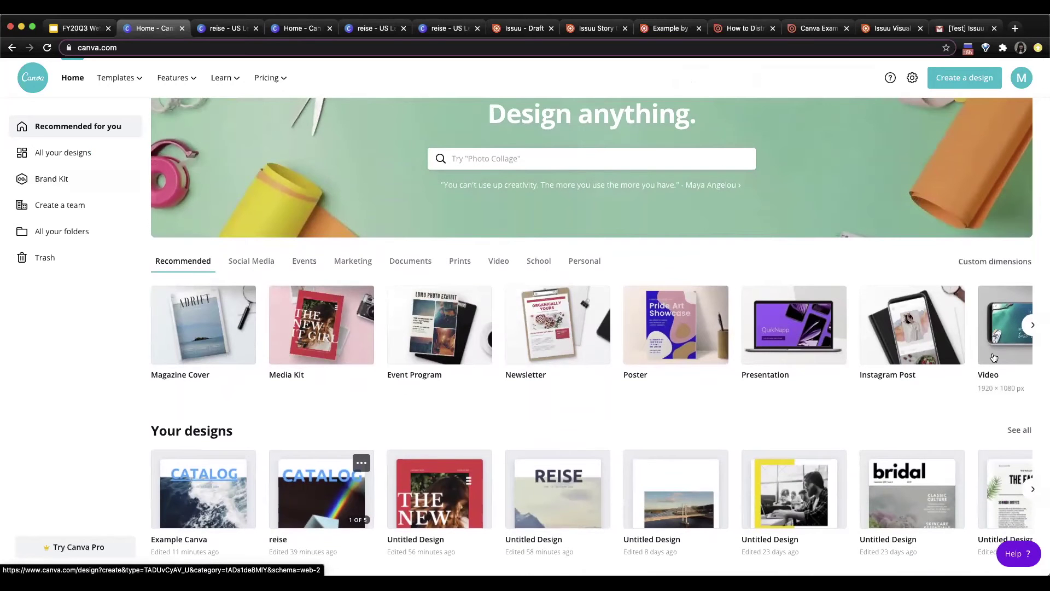
pyautogui.scroll(-1, 992, 358)
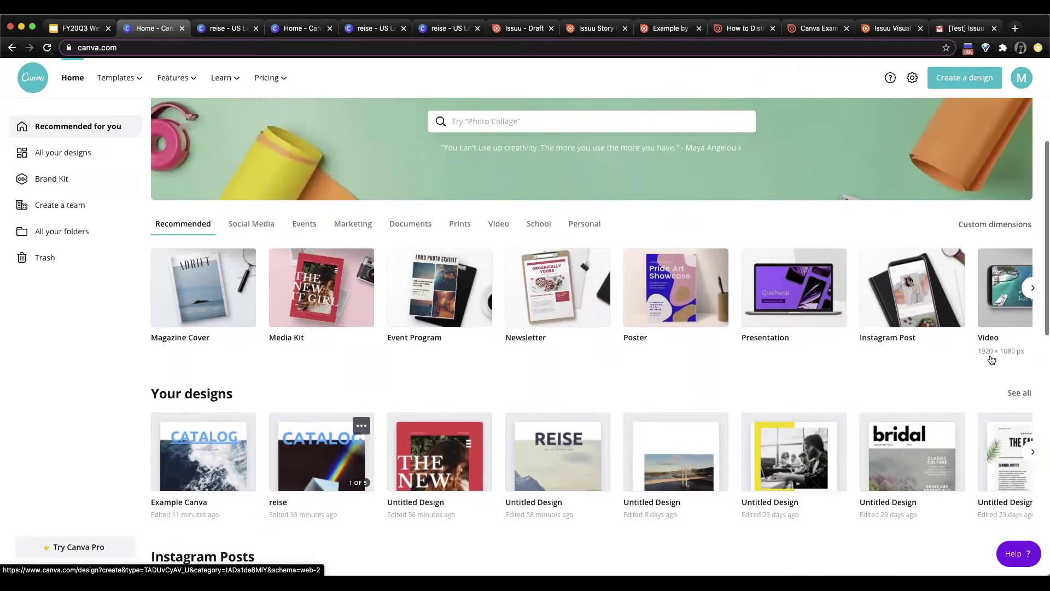
pyautogui.scroll(-1, 992, 360)
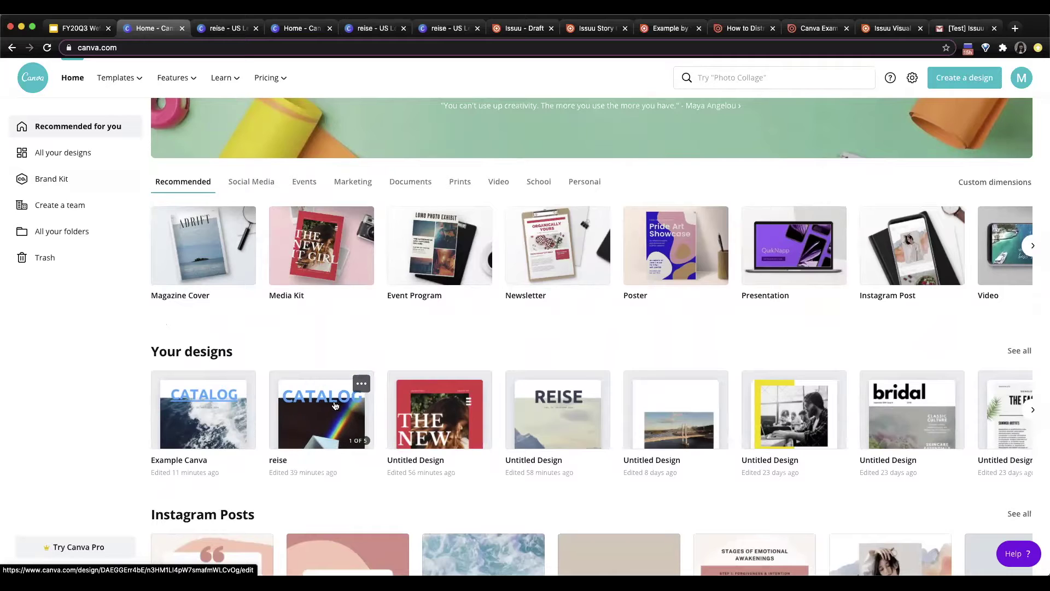
# Open the existing "reise" catalog design for editing and display the stock photo library
pyautogui.click(307, 415)
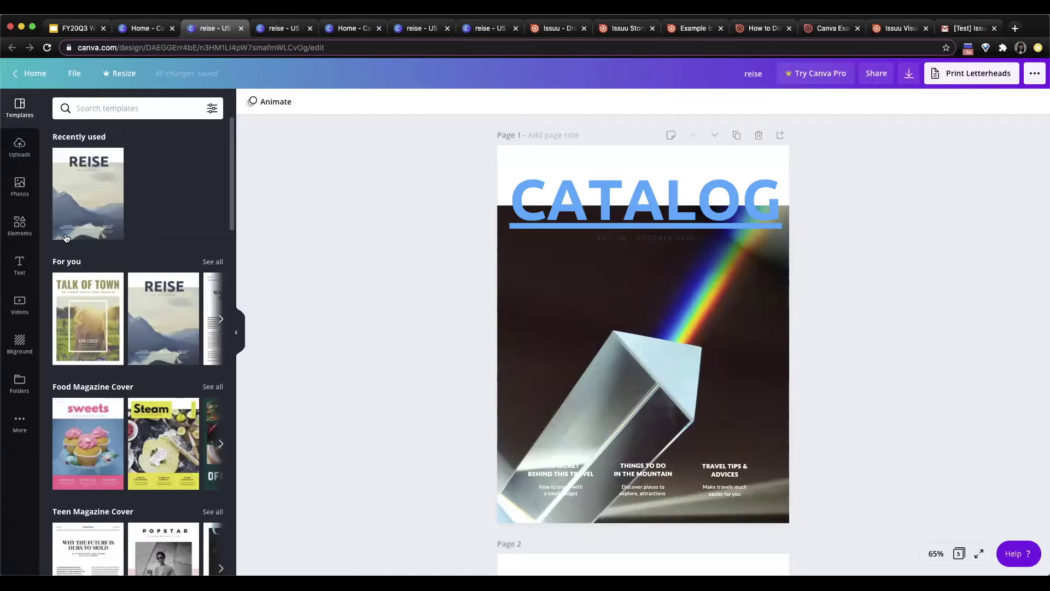
pyautogui.scroll(-2, 767, 356)
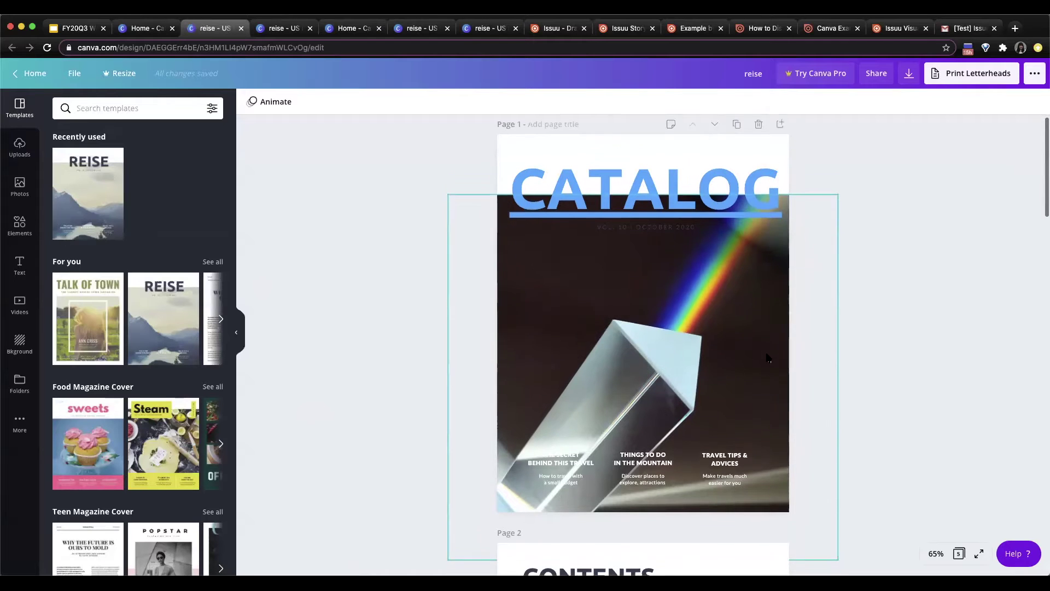
pyautogui.click(19, 187)
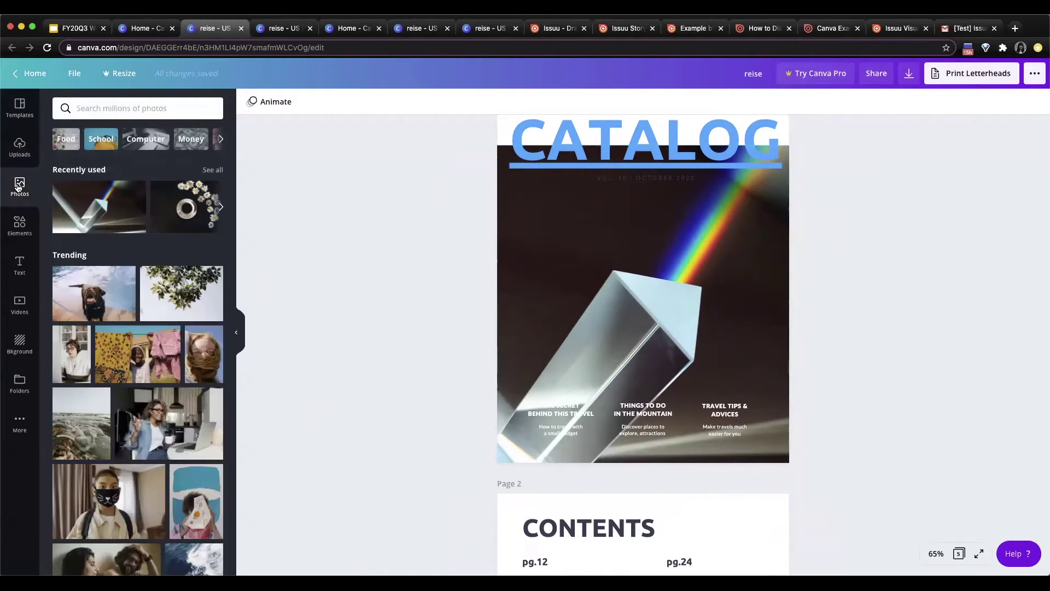
pyautogui.scroll(2, 402, 211)
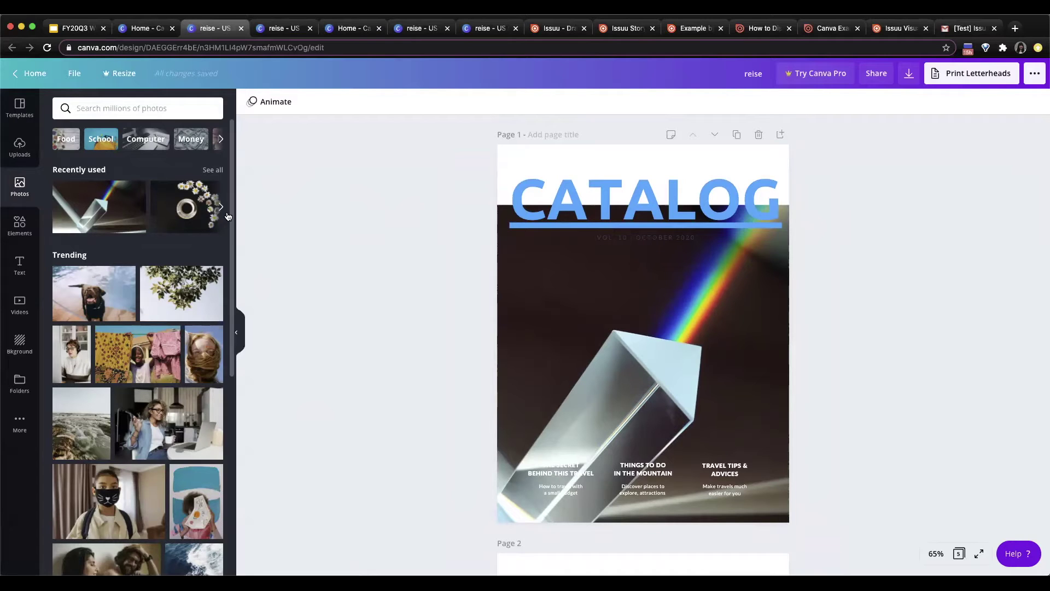
# Try replacing the cover's prism photo with the recently used coffee cup and daisies photo, and undo the replacement
pyautogui.click(26, 122)
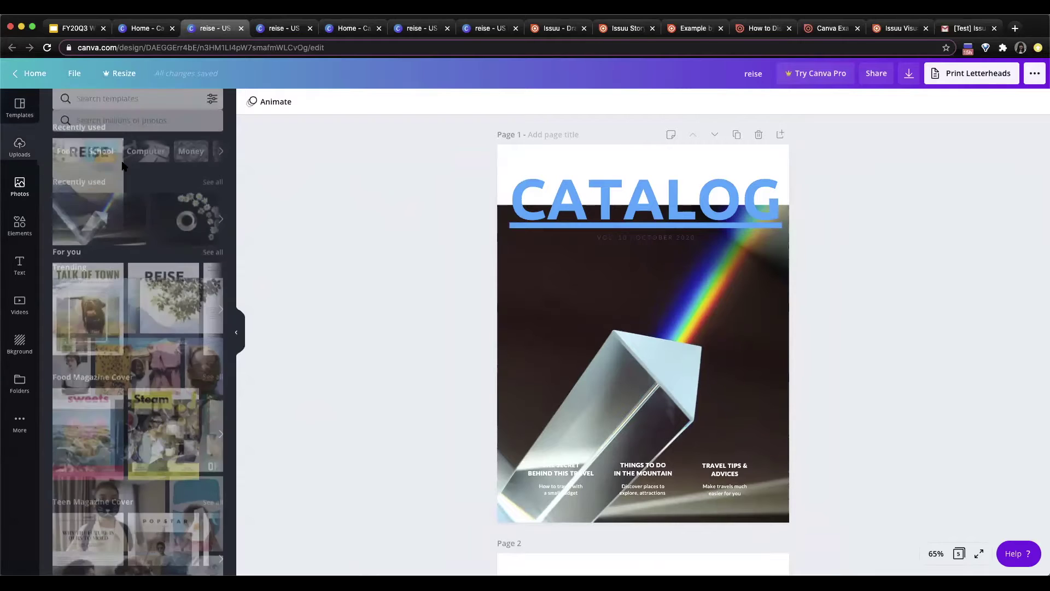
pyautogui.moveTo(185, 216); pyautogui.dragTo(656, 309)
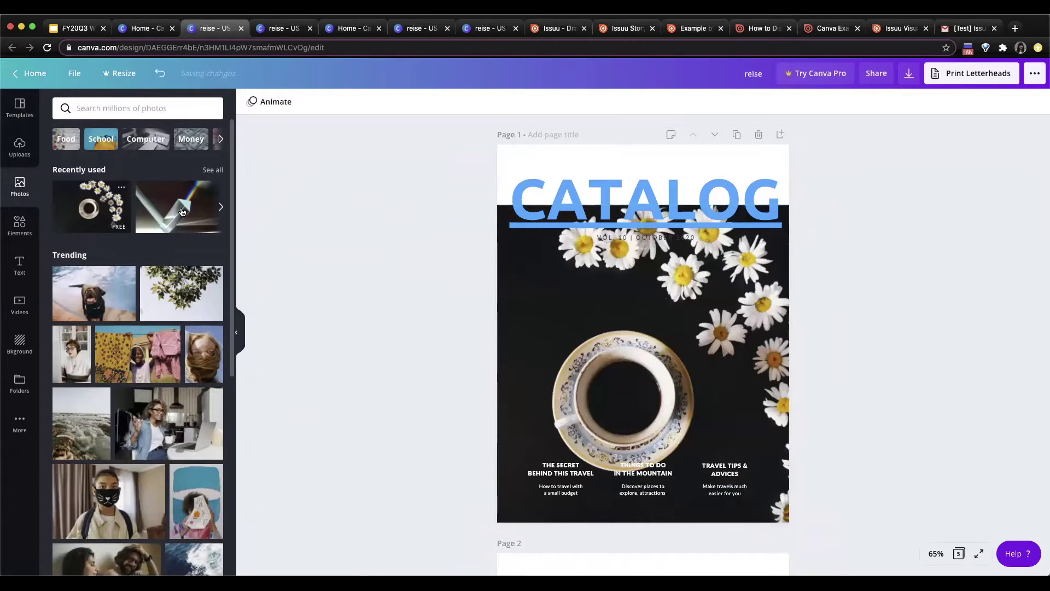
pyautogui.hotkey('ctrl', 'z')
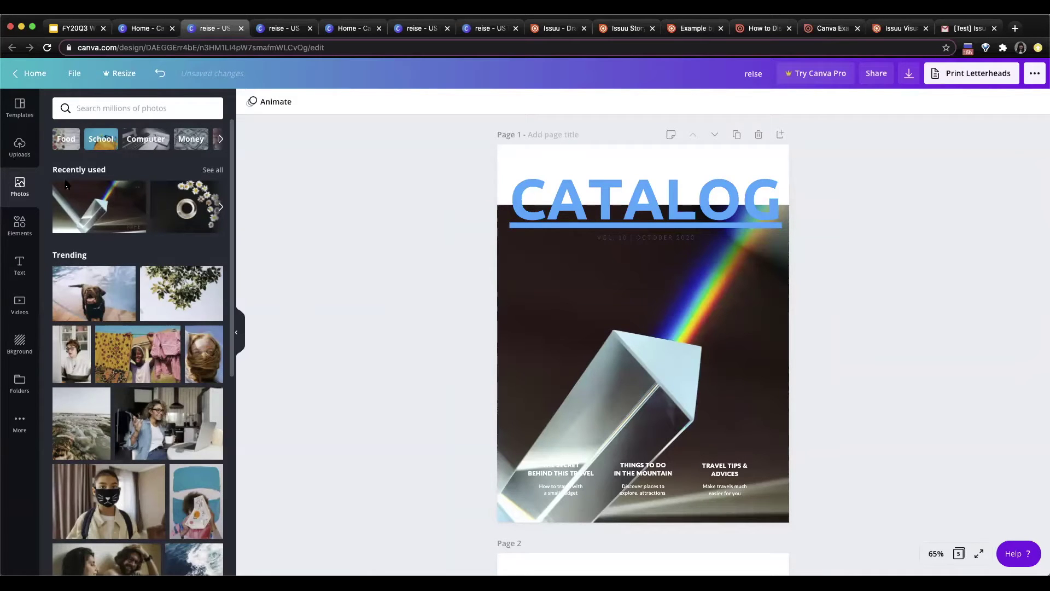
# Look through the contents page with its two photos and the Safety Travels page, returning to the cover
pyautogui.scroll(-3, 432, 337)
pyautogui.scroll(-10, 435, 336)
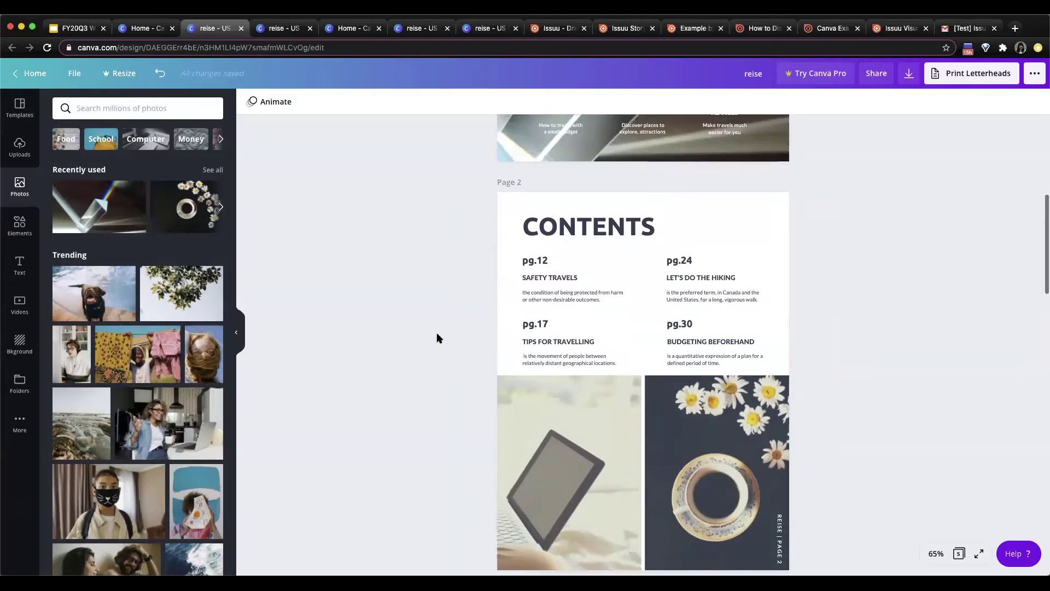
pyautogui.moveTo(744, 287)
pyautogui.mouseDown()
pyautogui.moveTo(681, 287)
pyautogui.moveTo(577, 326)
pyautogui.moveTo(751, 291)
pyautogui.mouseUp()
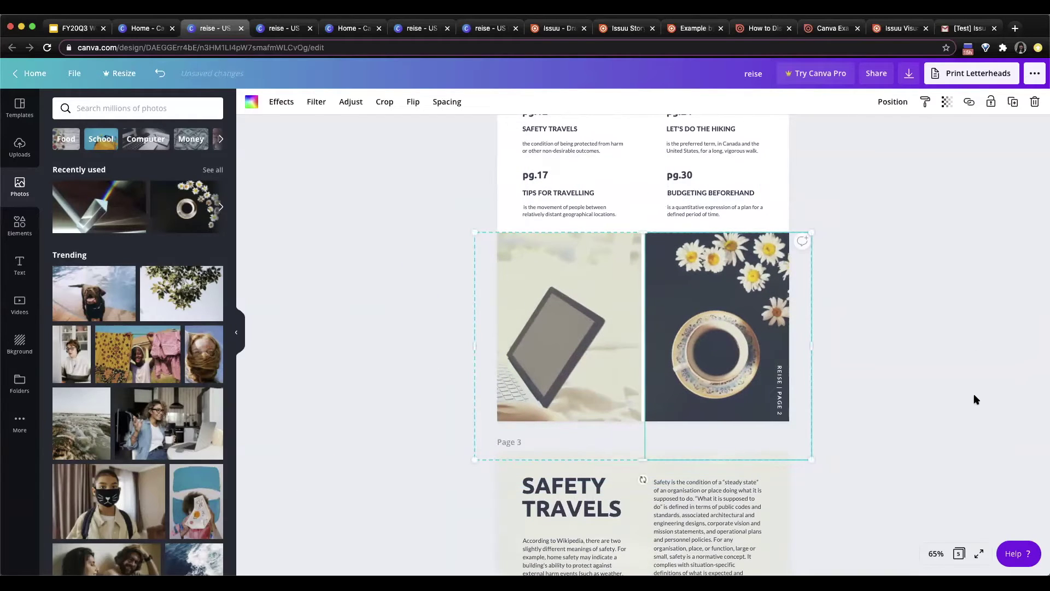
pyautogui.click(746, 434)
pyautogui.scroll(-3, 749, 438)
pyautogui.scroll(-10, 756, 442)
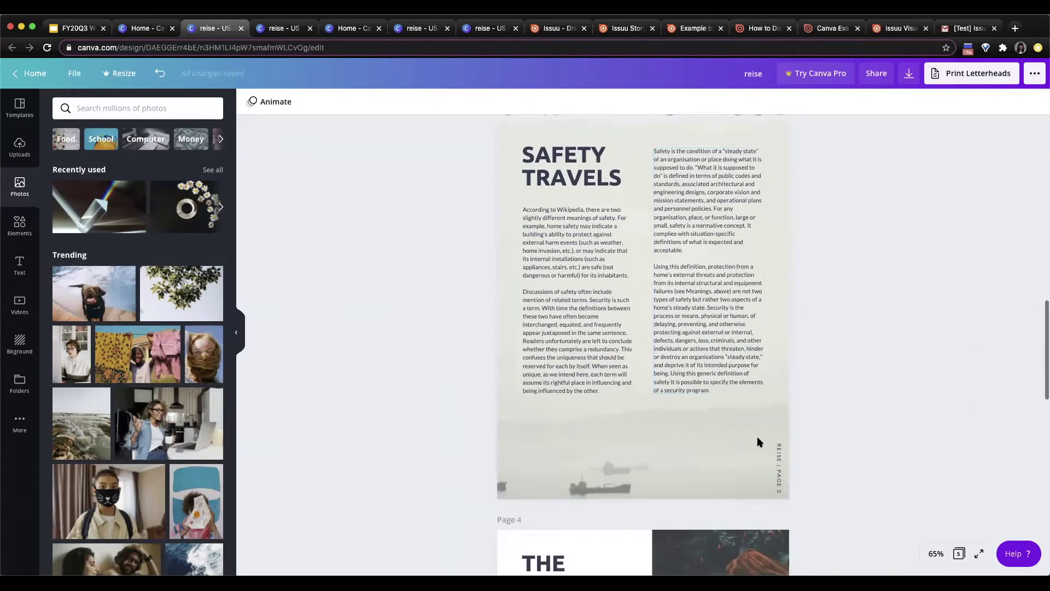
pyautogui.scroll(4, 760, 438)
pyautogui.scroll(15, 759, 438)
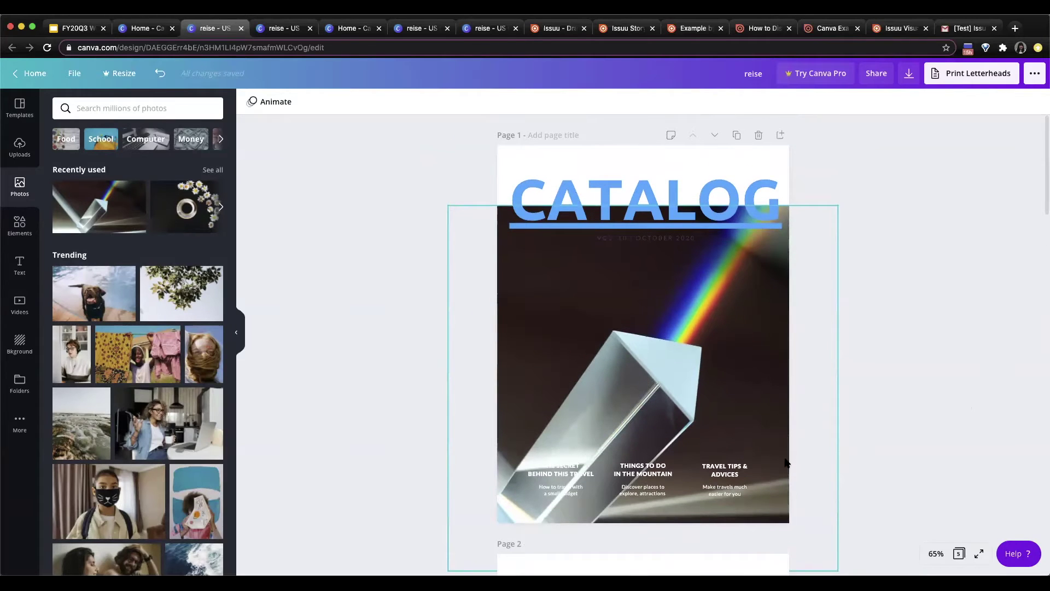
# Check the web link attached to the CATALOG title on the cover page
pyautogui.click(757, 195)
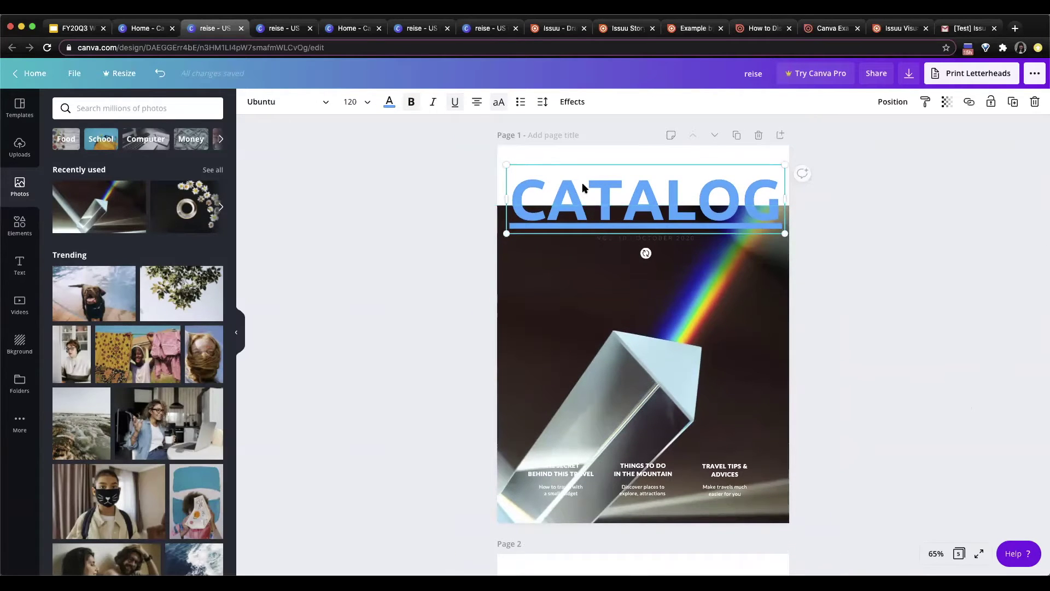
pyautogui.click(974, 103)
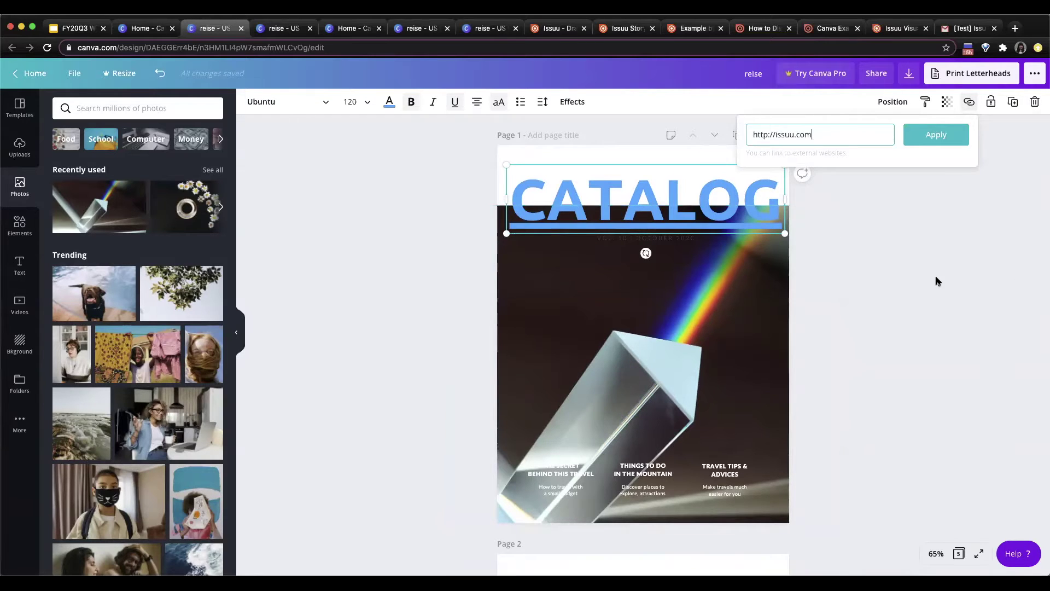
pyautogui.click(875, 293)
# Add a link to issuu.com to the prism photo on the cover page
pyautogui.click(709, 343)
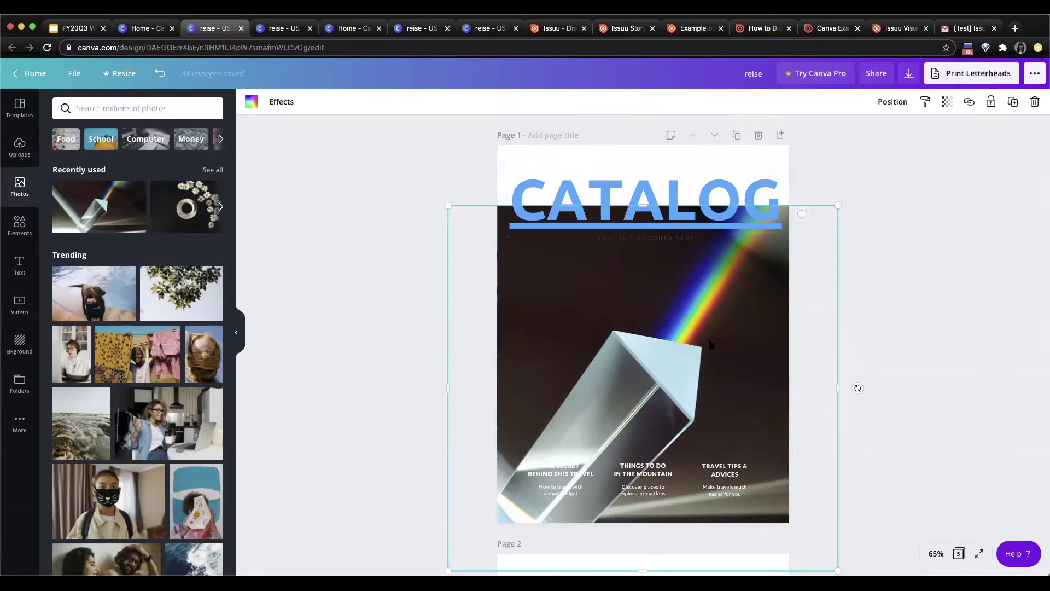
pyautogui.click(970, 102)
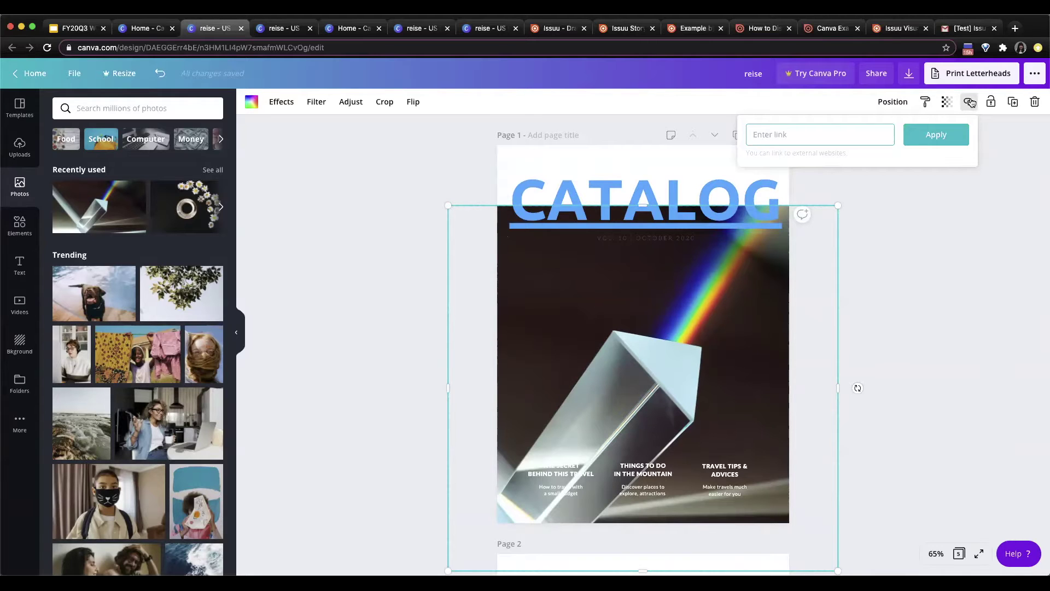
pyautogui.write('issuu.com')
pyautogui.click(953, 136)
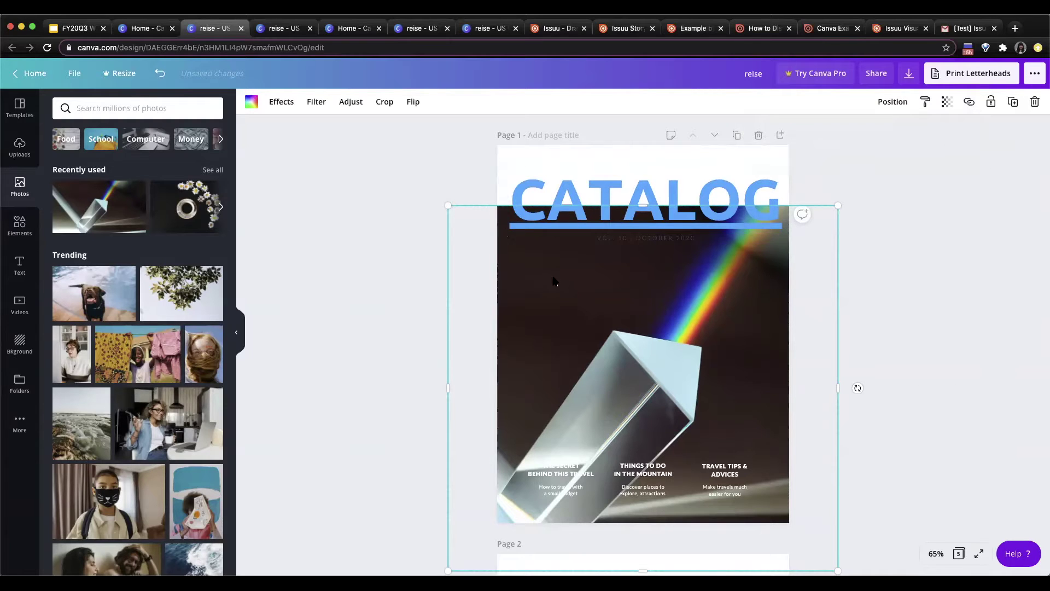
pyautogui.click(957, 329)
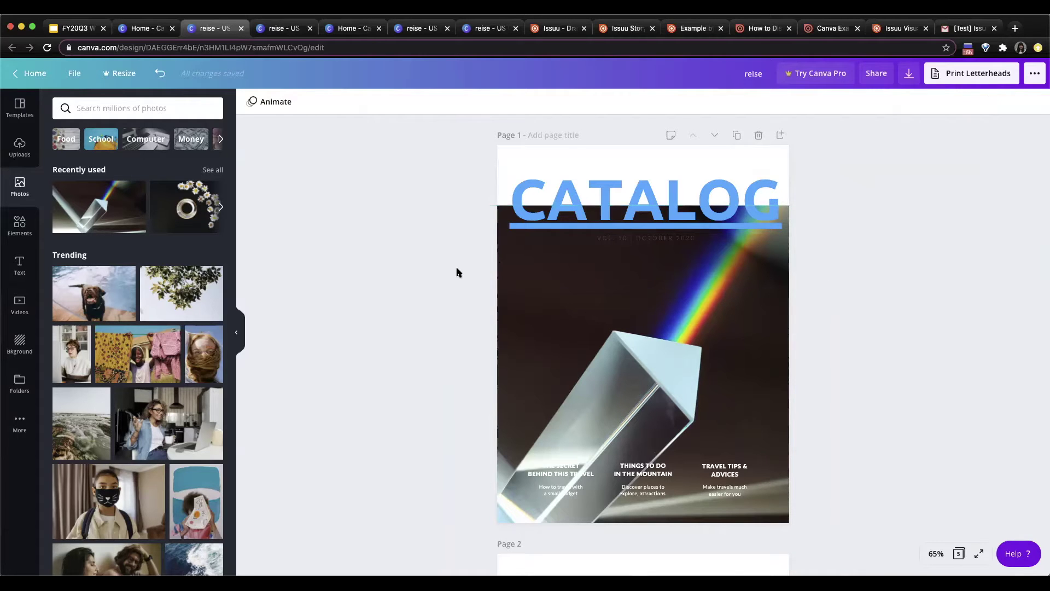
# Review the catalog's pages from the cover through The Hiking article on page 4
pyautogui.scroll(-6, 458, 272)
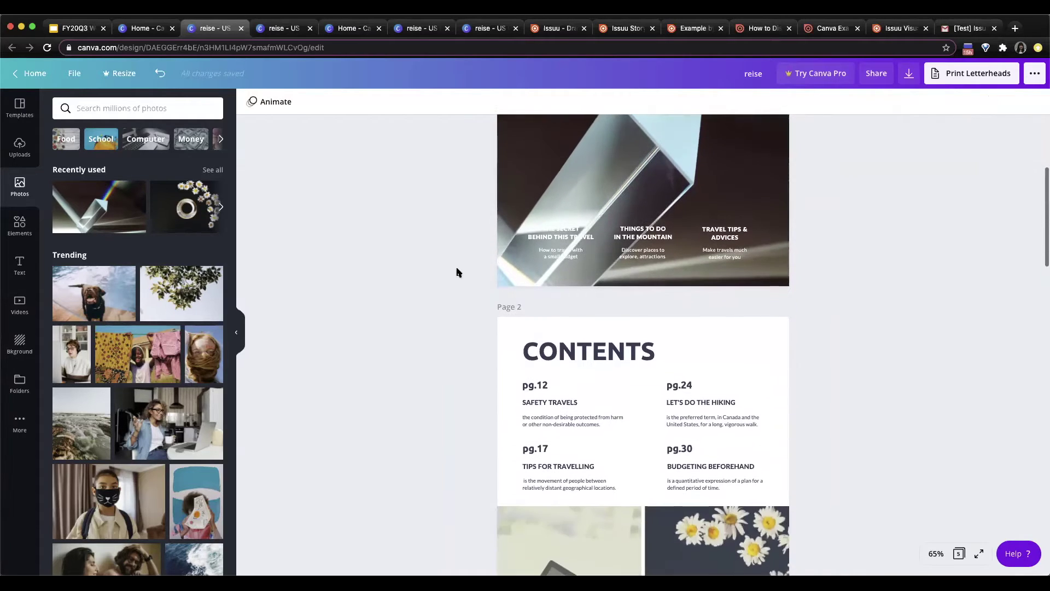
pyautogui.scroll(-4, 458, 272)
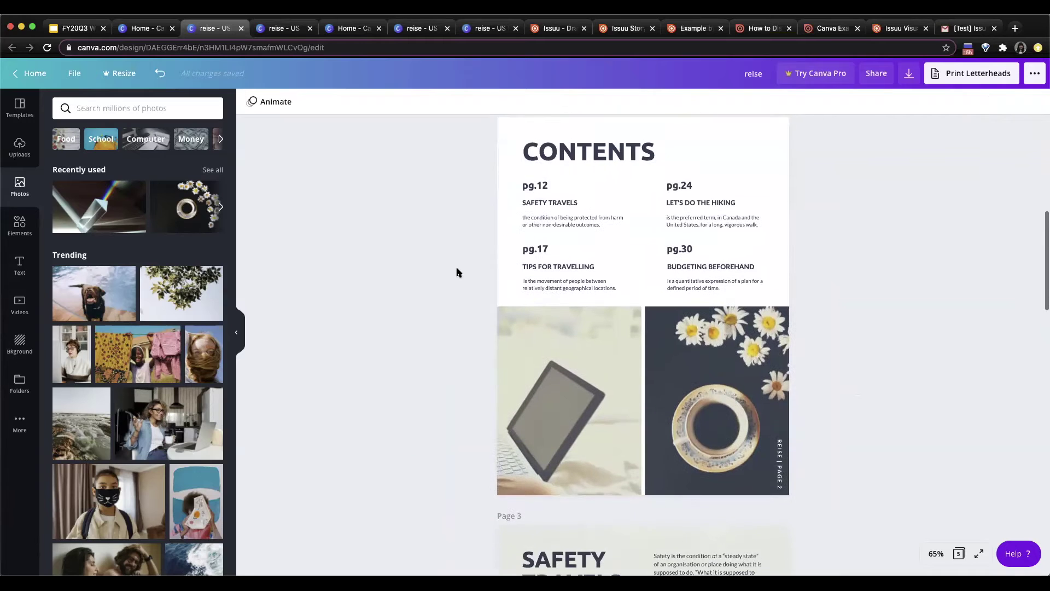
pyautogui.scroll(-3, 459, 272)
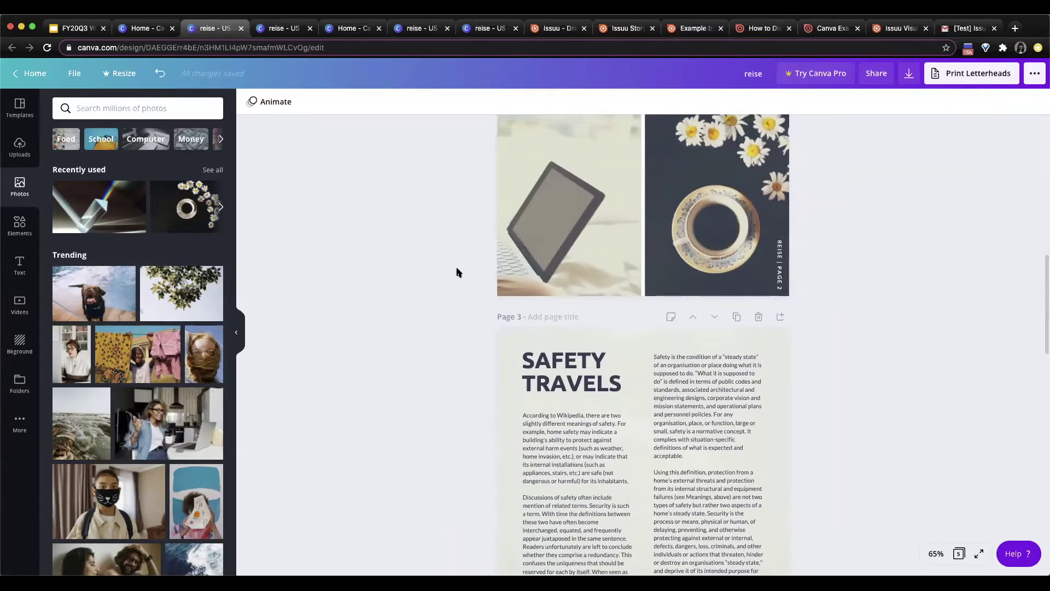
pyautogui.scroll(-2, 458, 272)
pyautogui.scroll(-3, 459, 271)
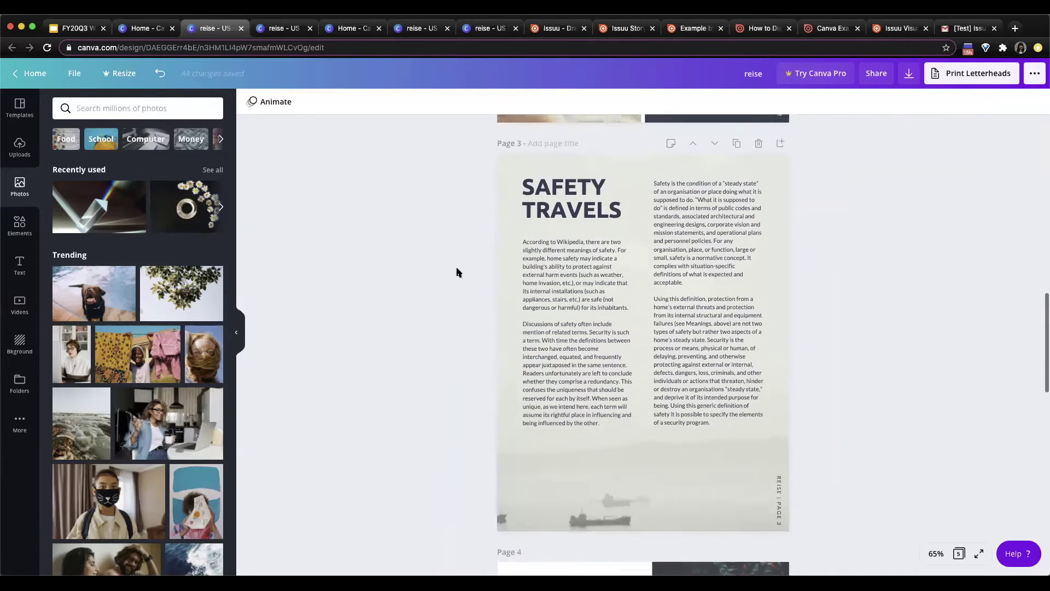
pyautogui.scroll(-12, 459, 272)
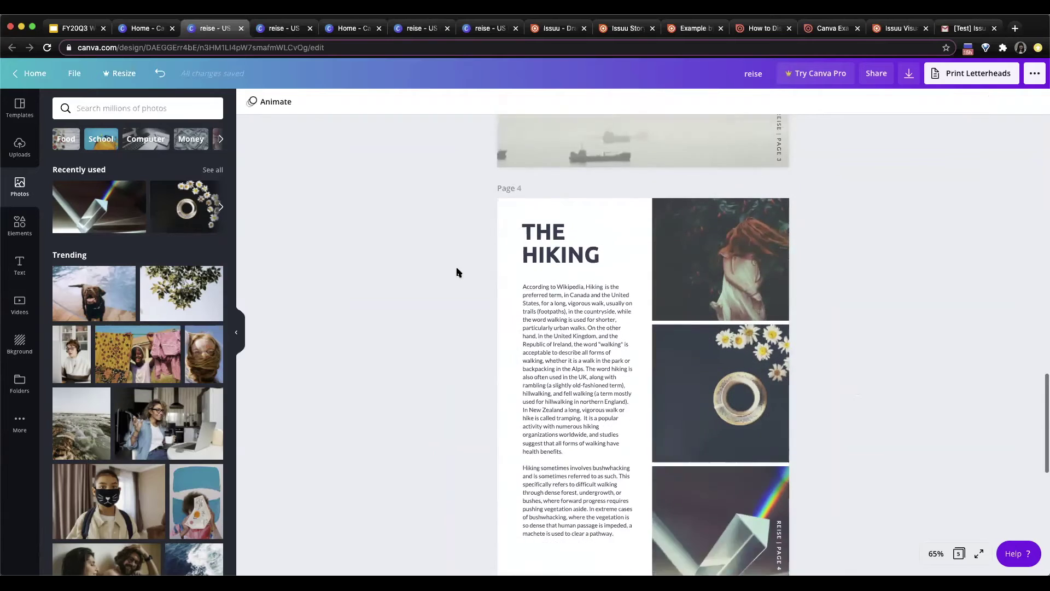
pyautogui.scroll(20, 458, 271)
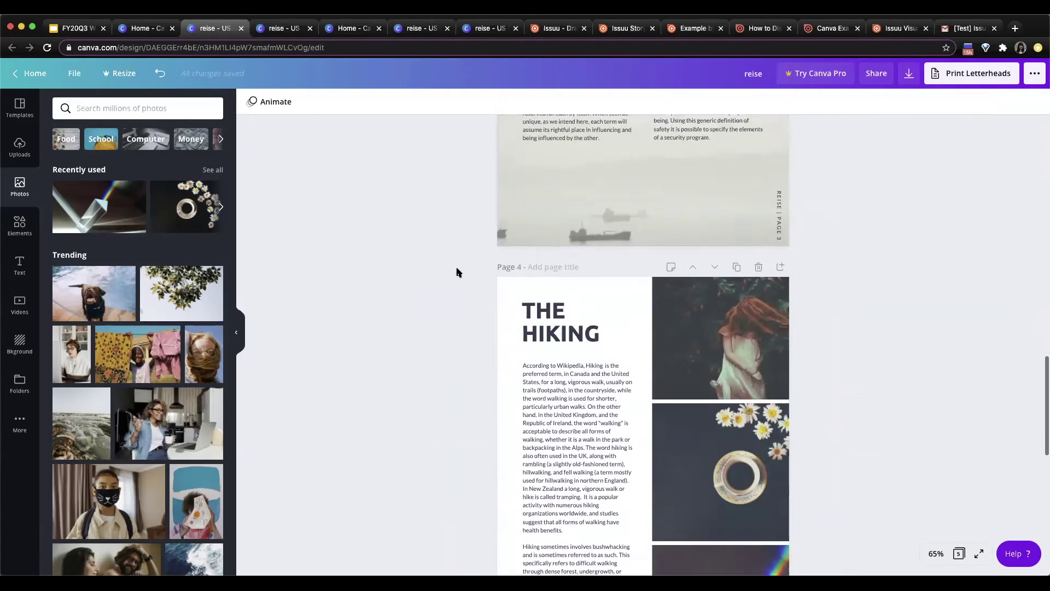
pyautogui.scroll(8, 458, 272)
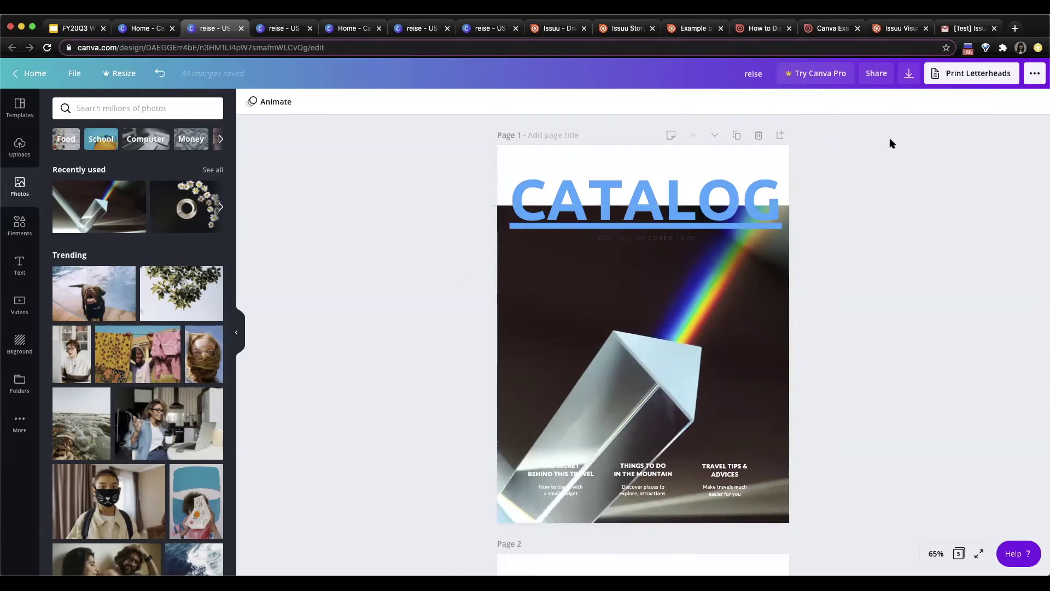
# Download all pages of the catalog as a PDF Print file and dismiss the print offer
pyautogui.click(909, 78)
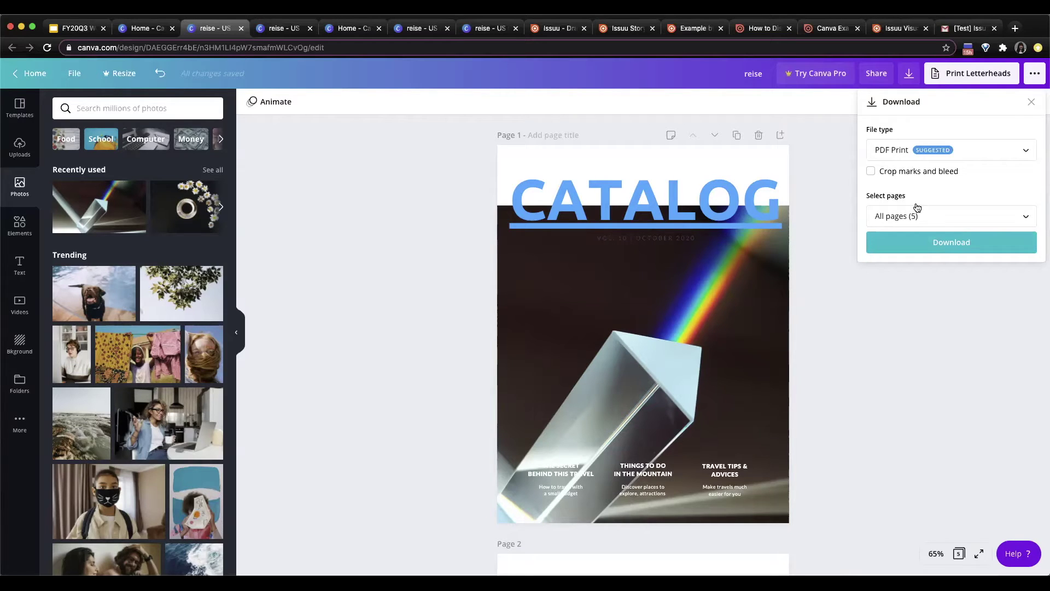
pyautogui.click(949, 249)
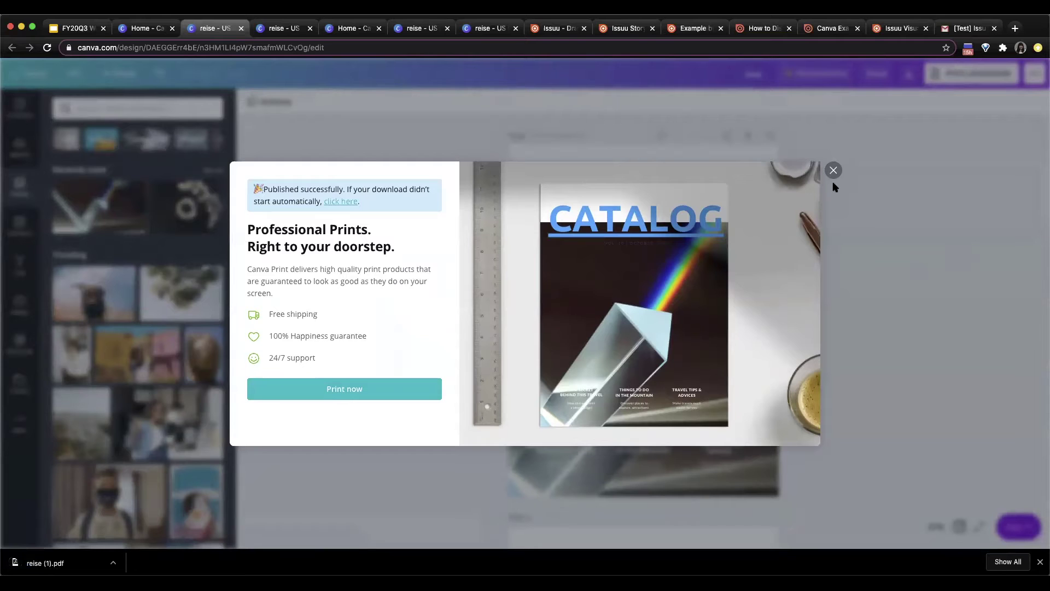
pyautogui.click(833, 170)
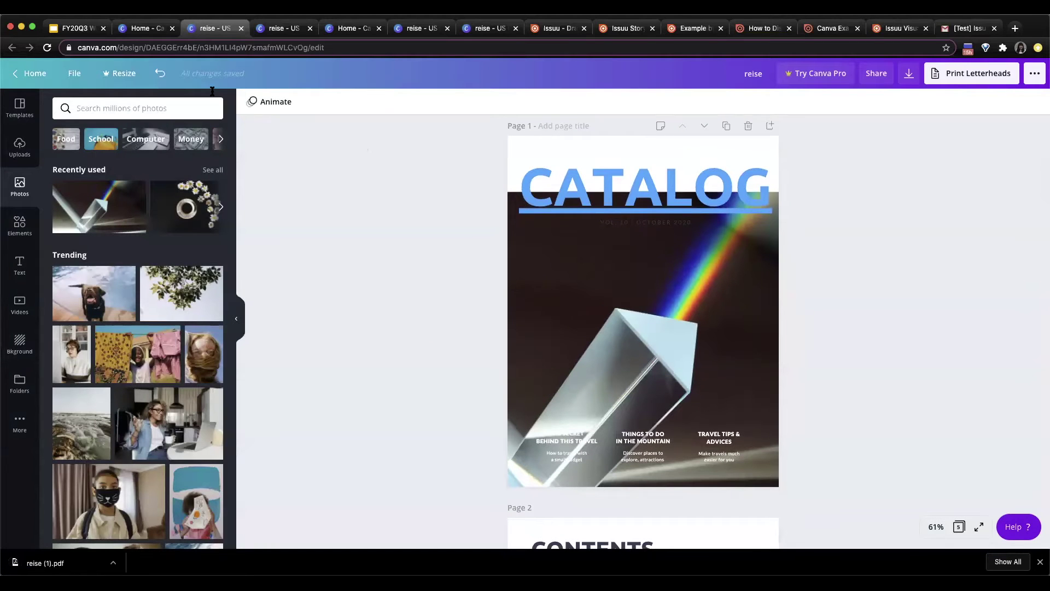
# Switch to Issuu and go to the publisher home page
pyautogui.click(552, 30)
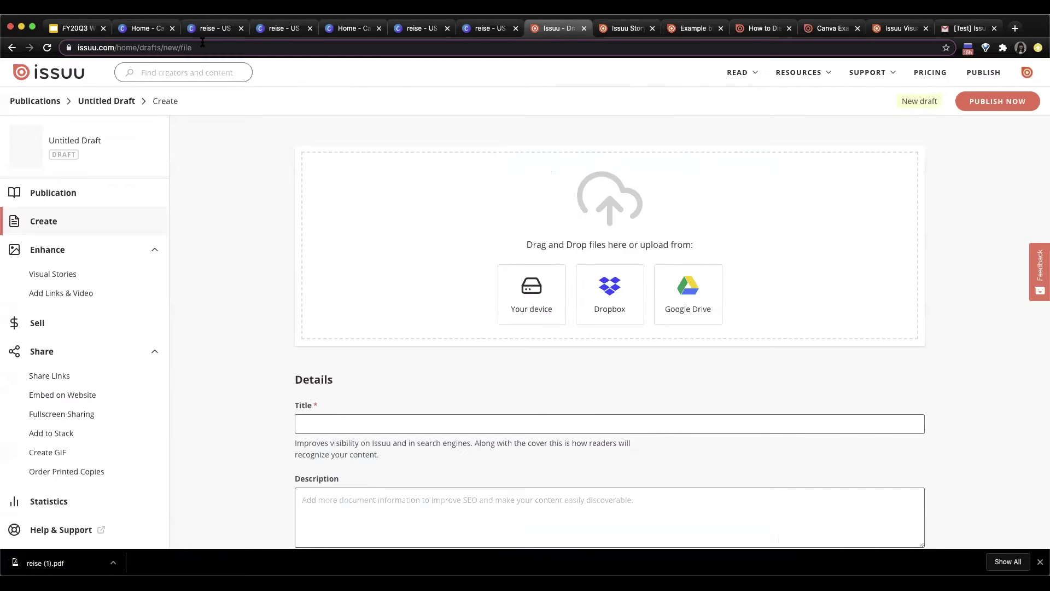
pyautogui.click(24, 73)
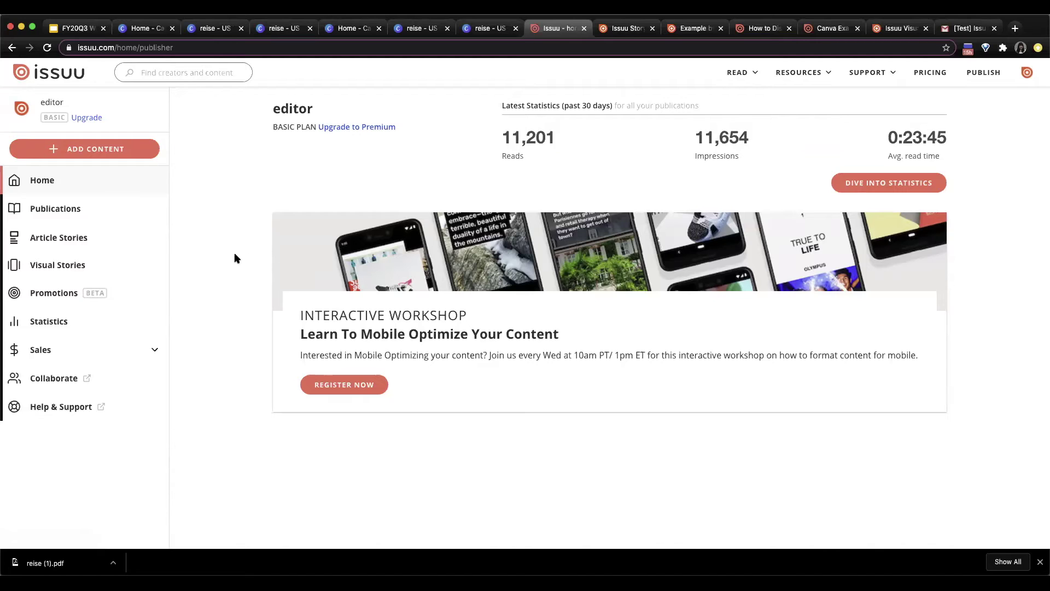
# Start a new publication draft and upload the downloaded reise (1).pdf to it
pyautogui.click(124, 149)
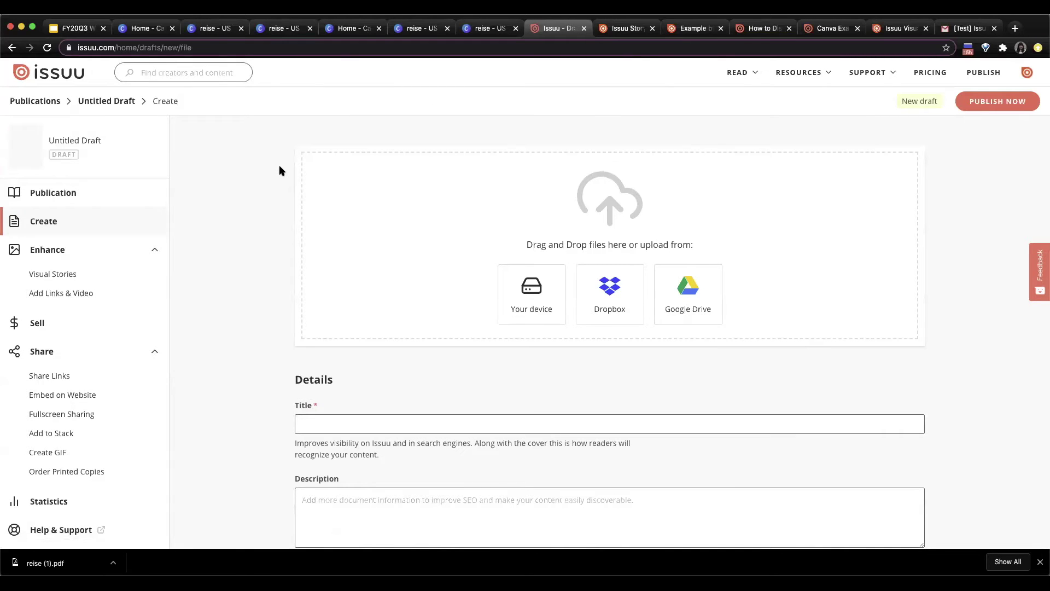
pyautogui.moveTo(853, 339); pyautogui.dragTo(429, 443)
pyautogui.click(279, 352)
pyautogui.moveTo(31, 566); pyautogui.dragTo(455, 246)
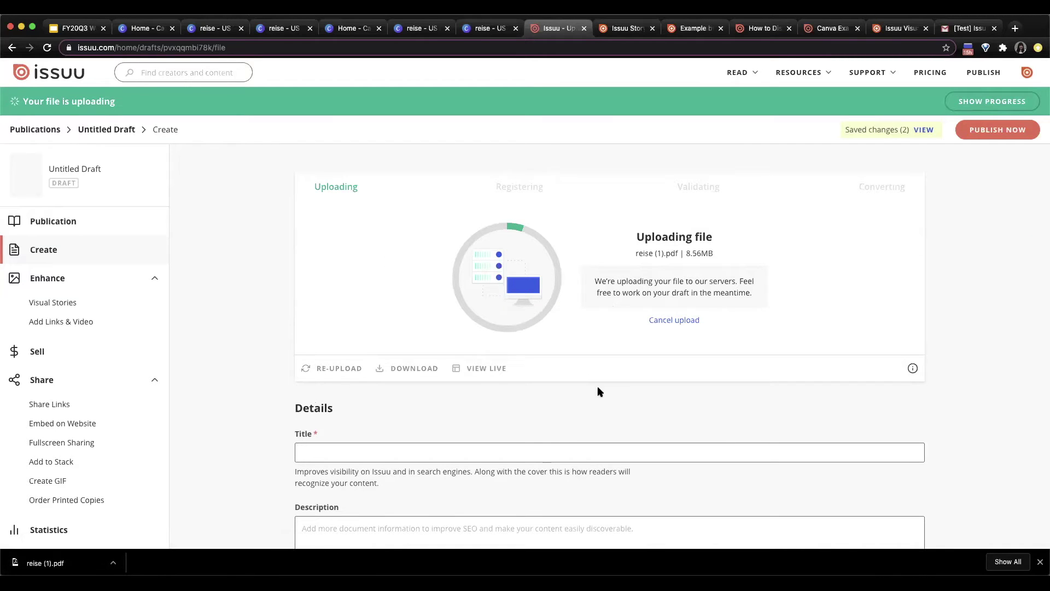
# Title the new draft Catalog
pyautogui.scroll(-2, 602, 391)
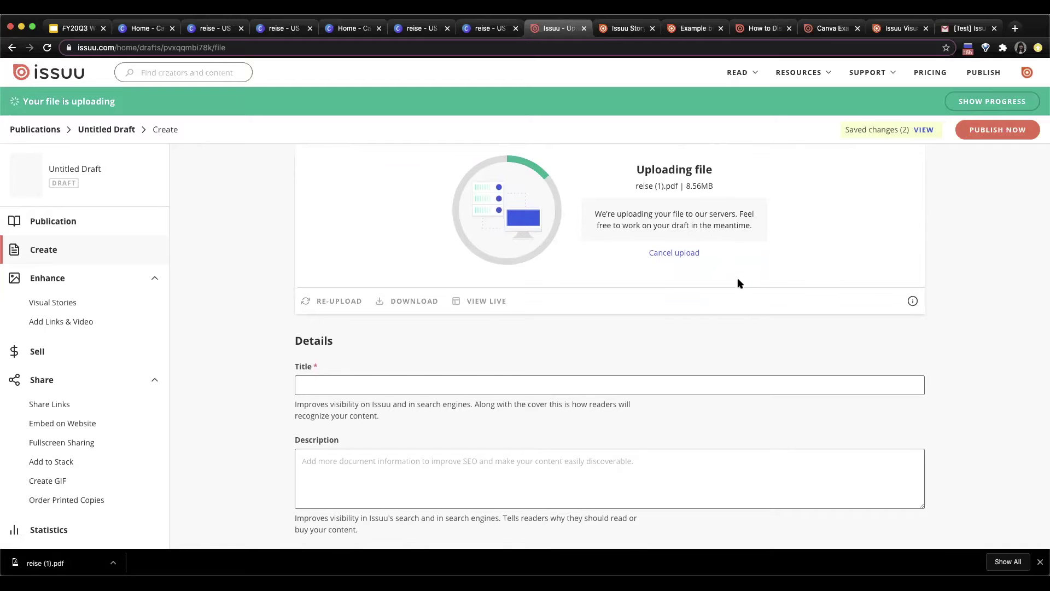
pyautogui.scroll(-3, 738, 283)
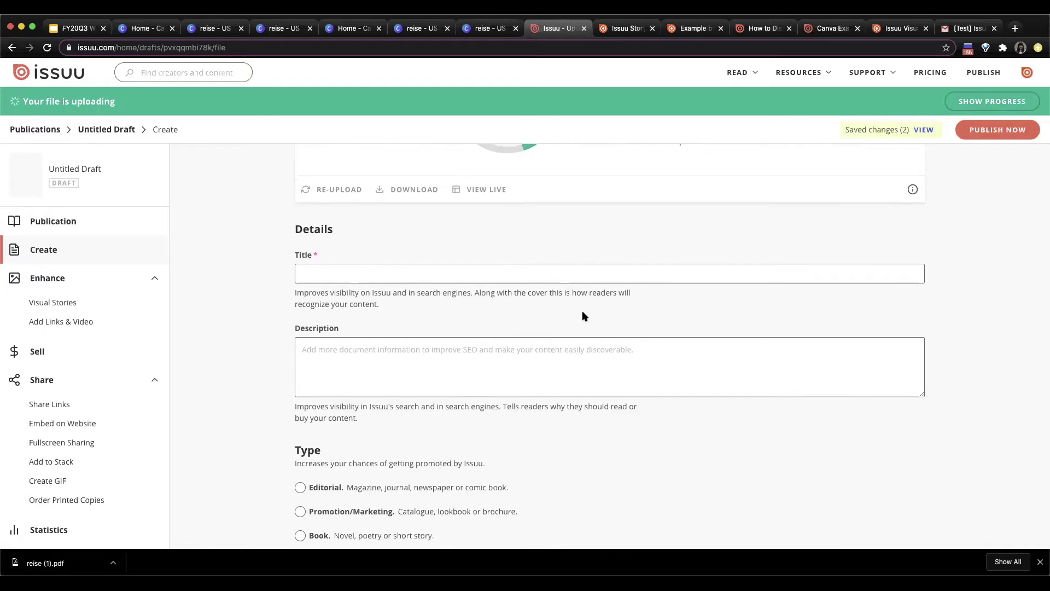
pyautogui.write('Cat')
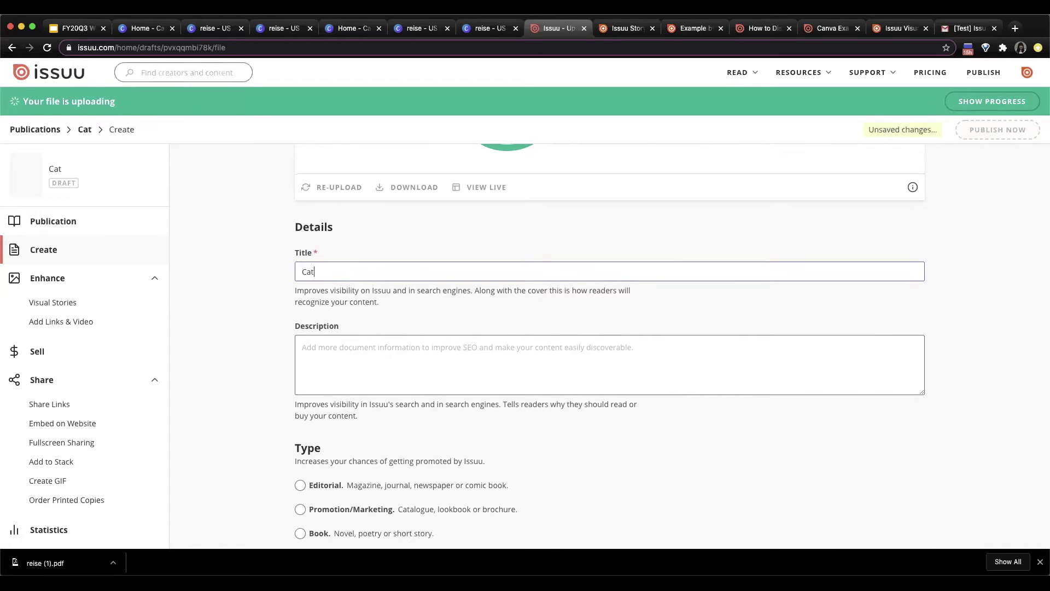
pyautogui.write('alog')
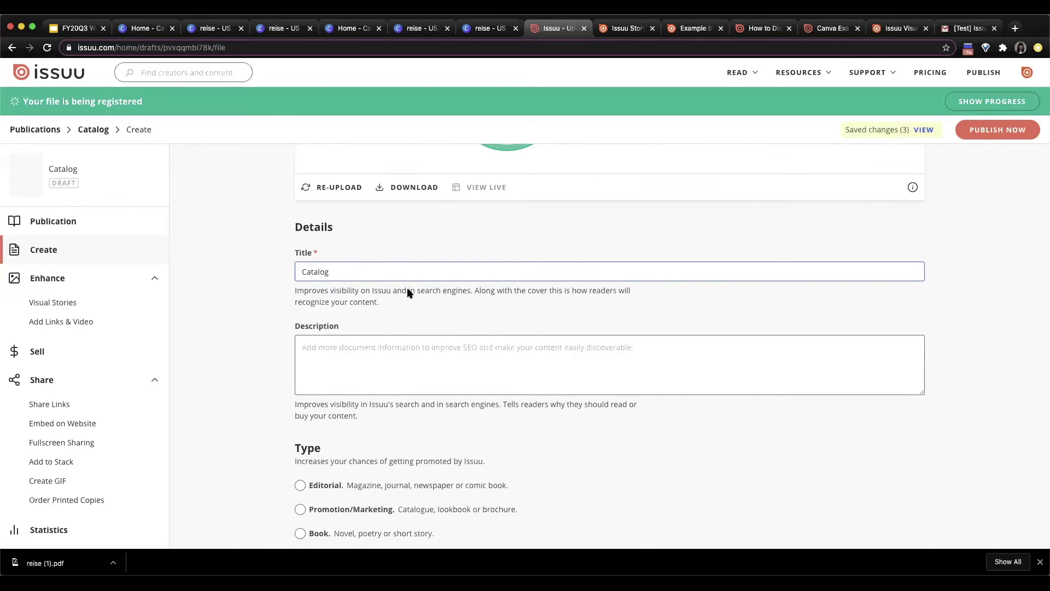
# Set the draft's publication type to Promotion/Marketing
pyautogui.scroll(-3, 407, 293)
pyautogui.scroll(-1, 408, 289)
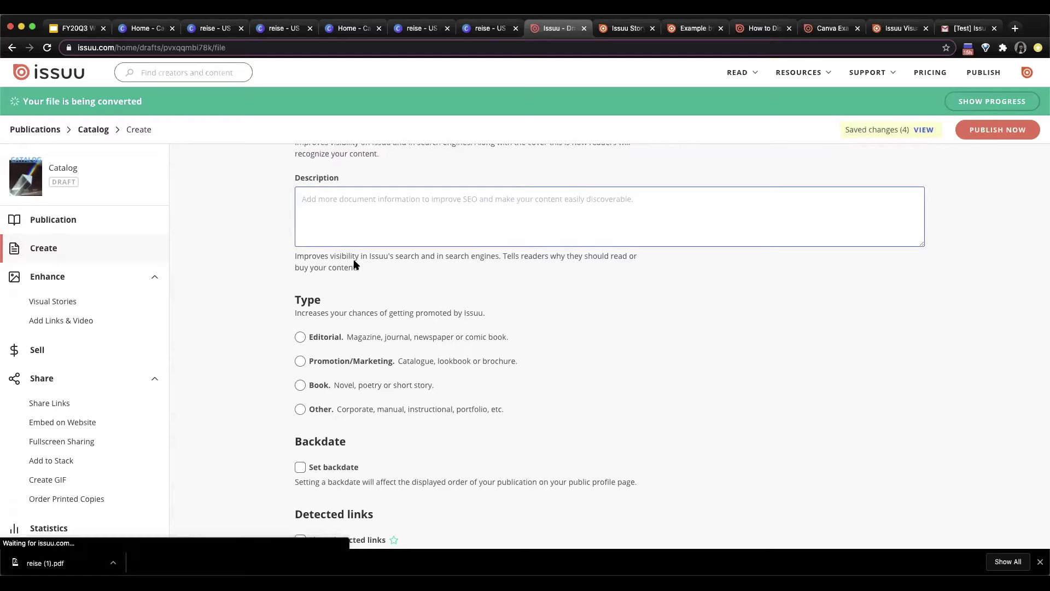
pyautogui.scroll(-1, 354, 265)
pyautogui.scroll(-1, 354, 264)
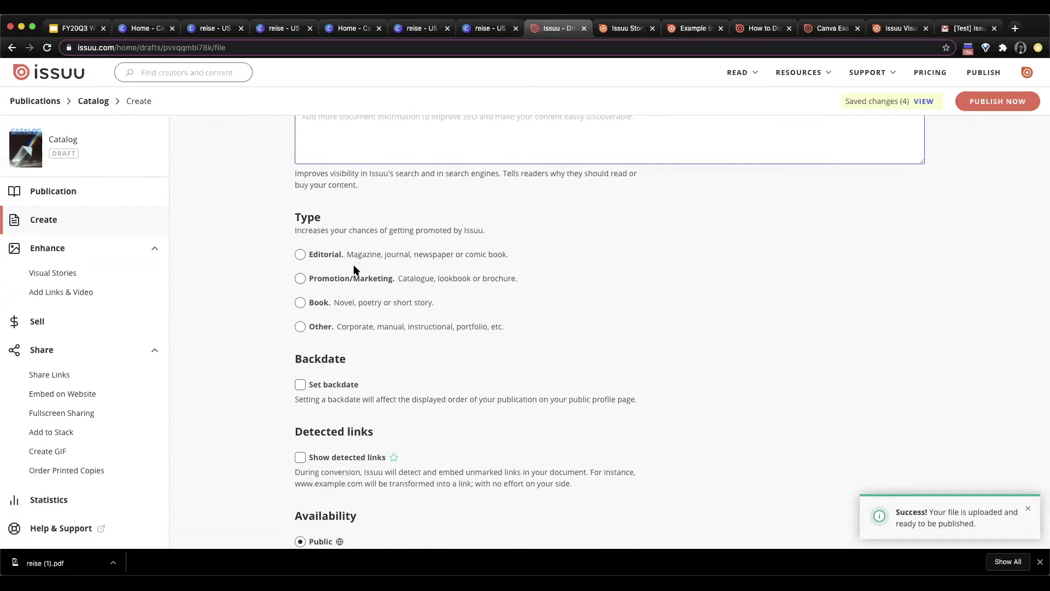
pyautogui.click(304, 280)
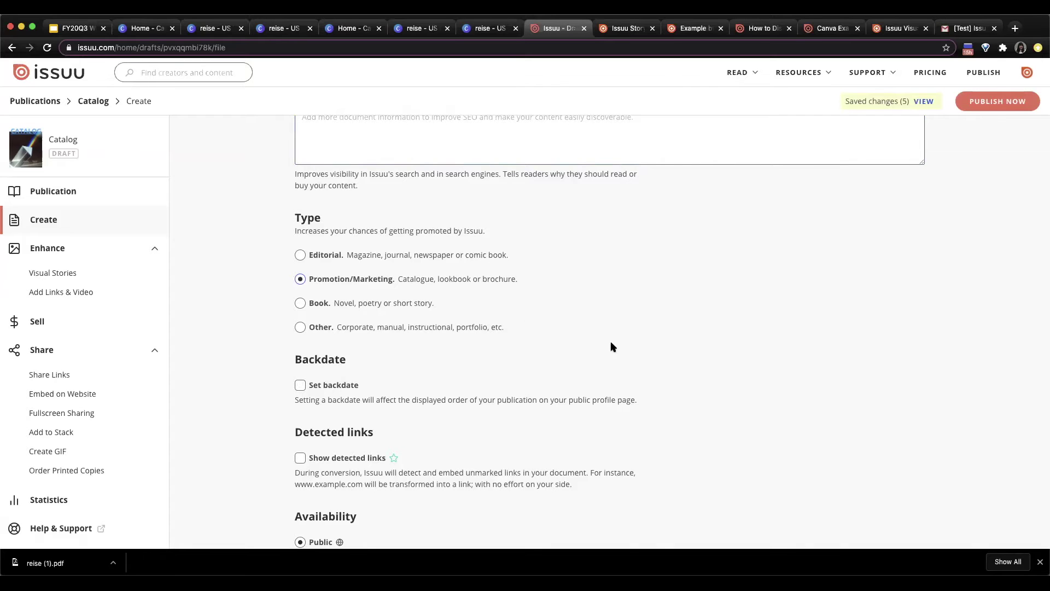
# Enable showing detected links for the draft and look over the availability and download settings
pyautogui.scroll(-4, 612, 347)
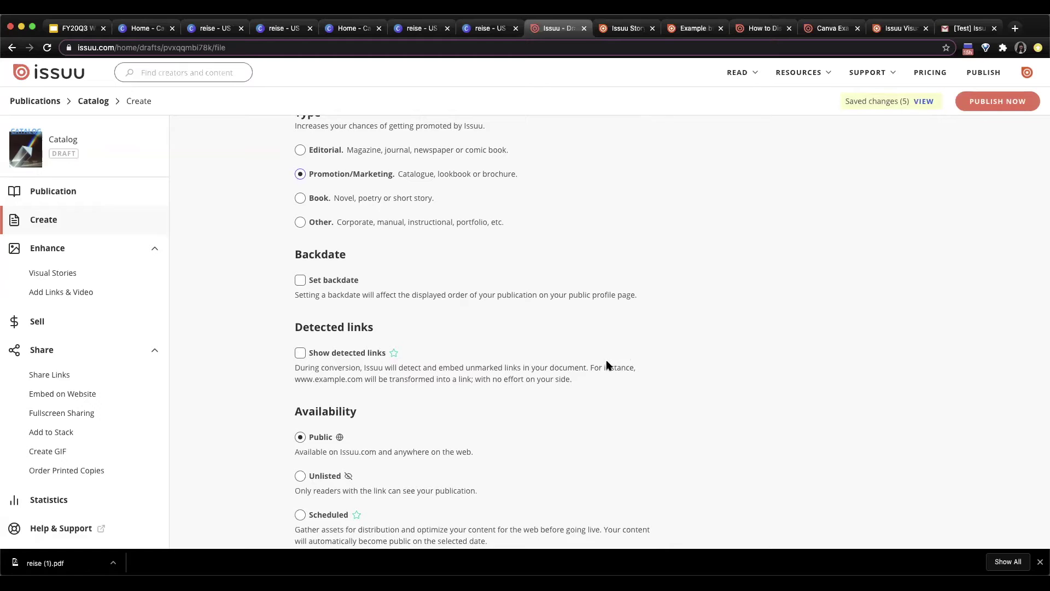
pyautogui.scroll(-1, 511, 370)
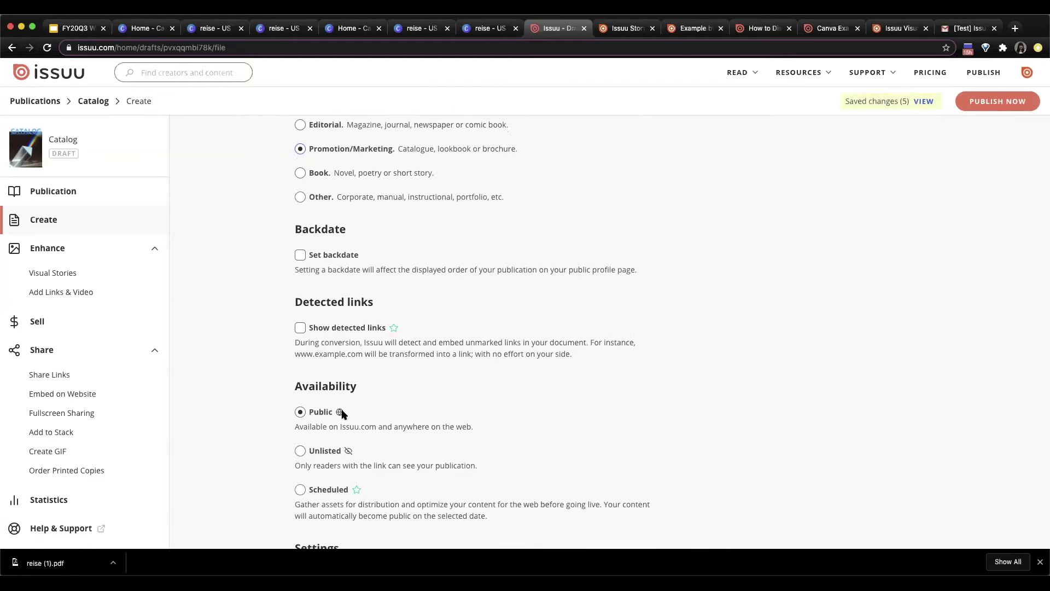
pyautogui.click(300, 328)
pyautogui.click(301, 329)
pyautogui.moveTo(393, 332)
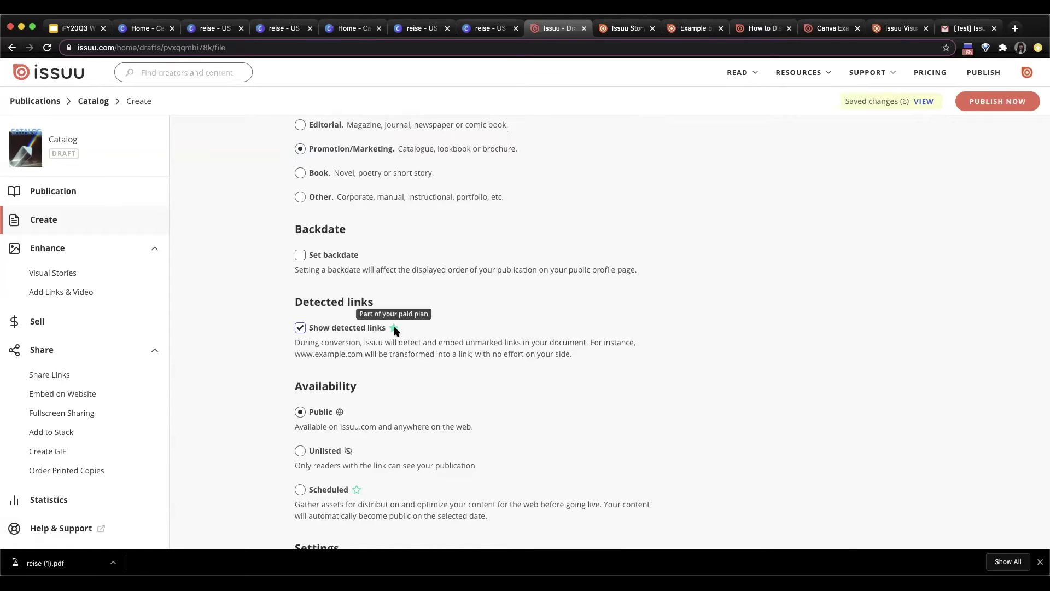
pyautogui.scroll(-1, 476, 422)
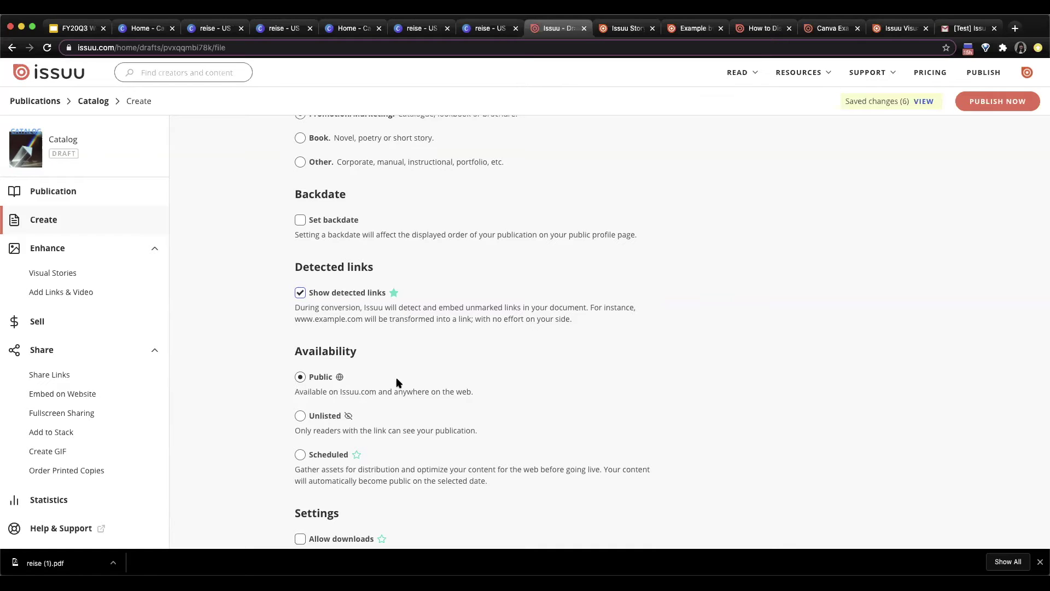
pyautogui.scroll(-5, 436, 382)
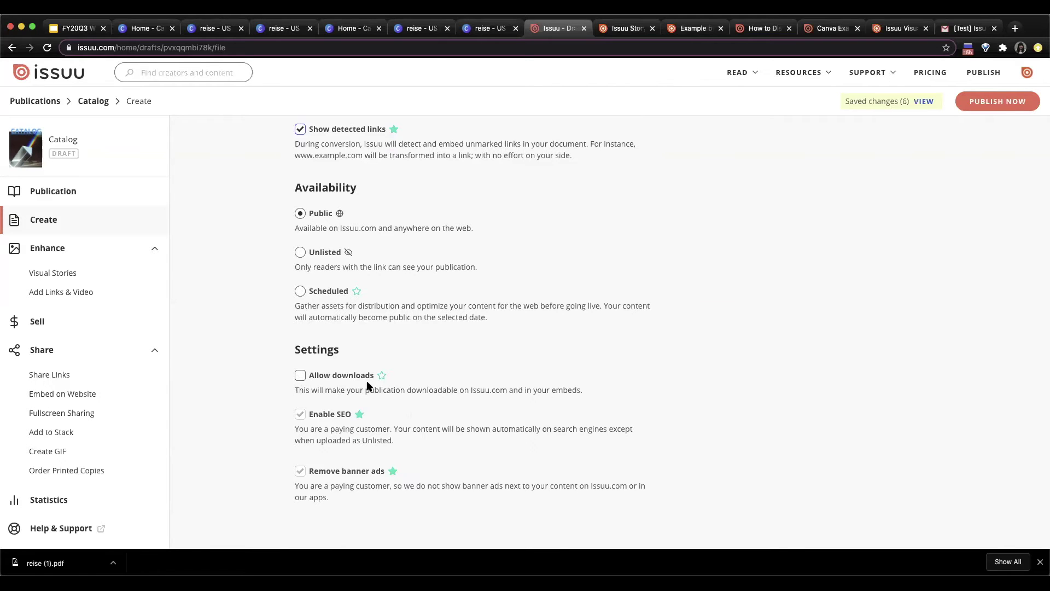
# Page through the draft's desktop preview and publish the catalog, dismissing the sharing offer
pyautogui.scroll(15, 366, 386)
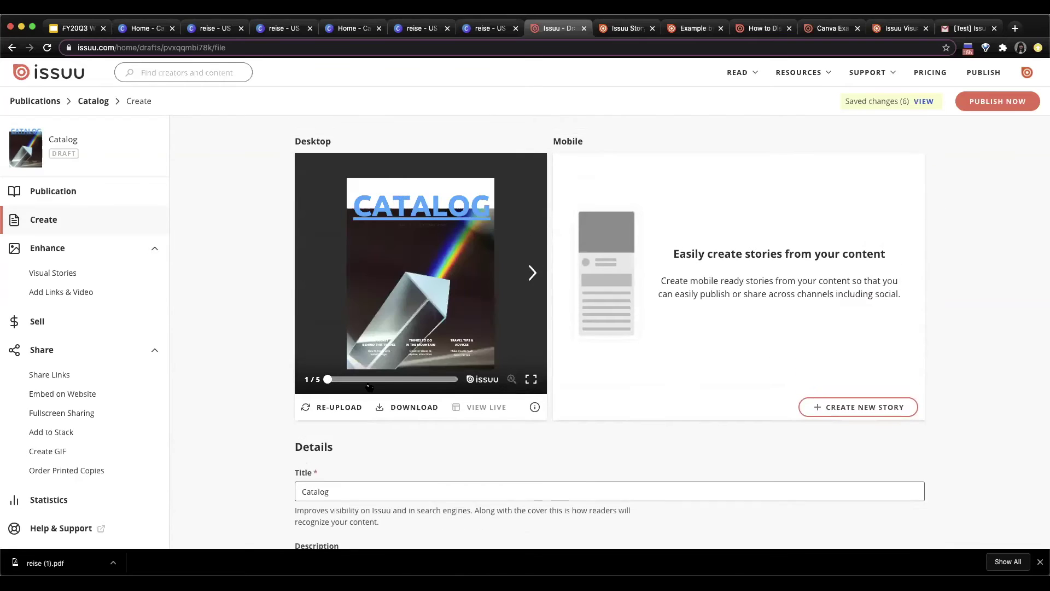
pyautogui.scroll(-2, 369, 387)
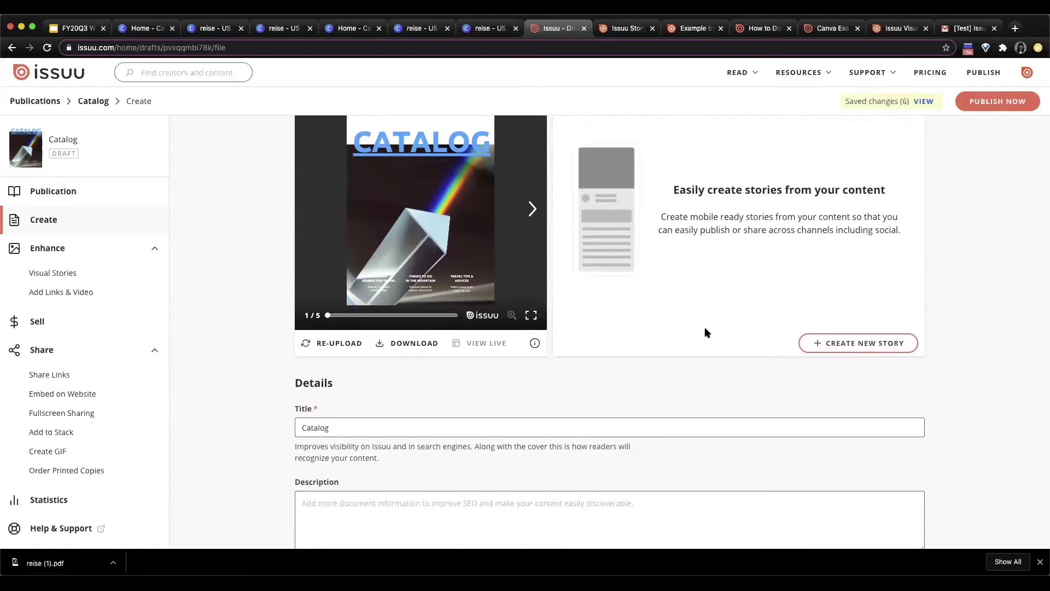
pyautogui.scroll(2, 516, 264)
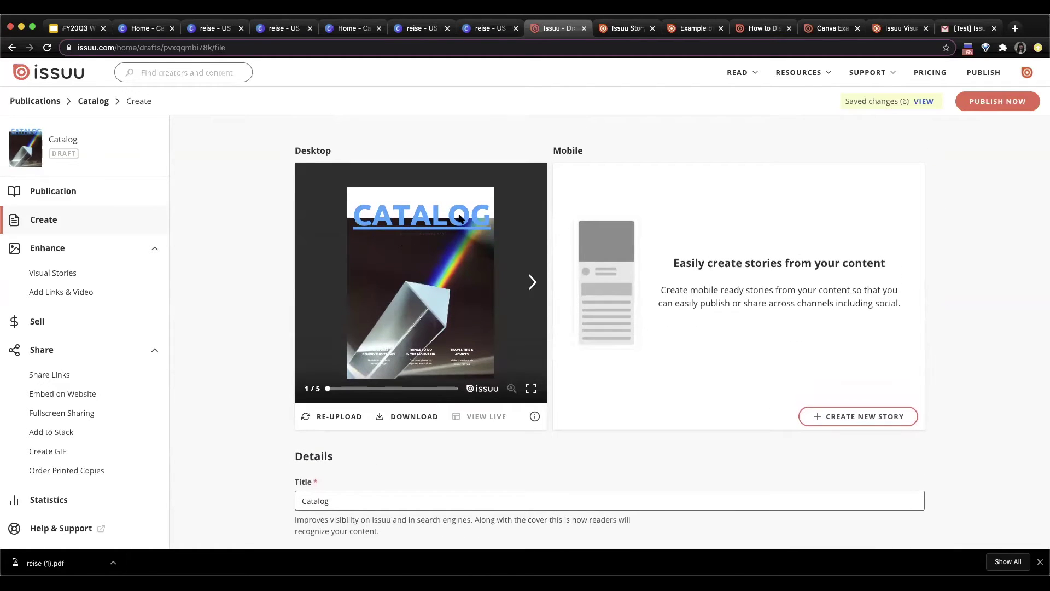
pyautogui.click(531, 282)
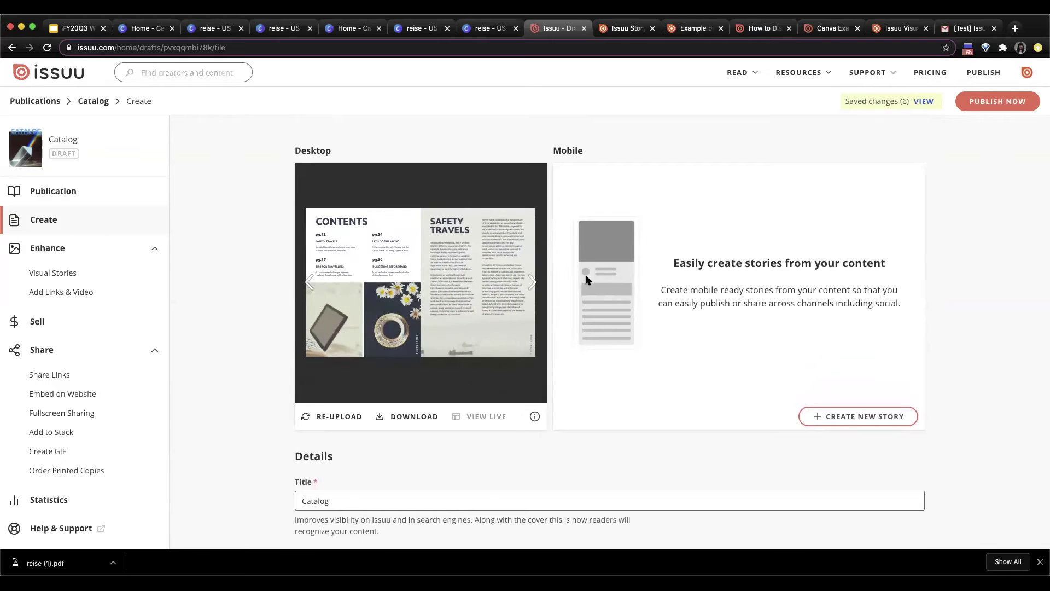
pyautogui.click(533, 281)
pyautogui.click(1004, 104)
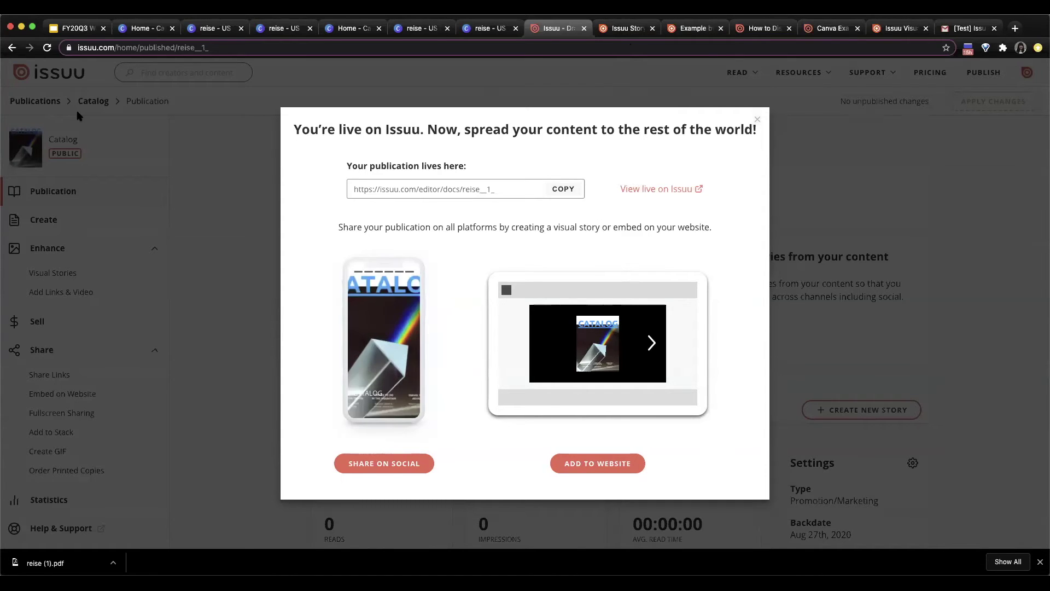
pyautogui.click(757, 120)
# Open the website embed settings of the Example publication created Aug 3rd, 2020
pyautogui.click(48, 101)
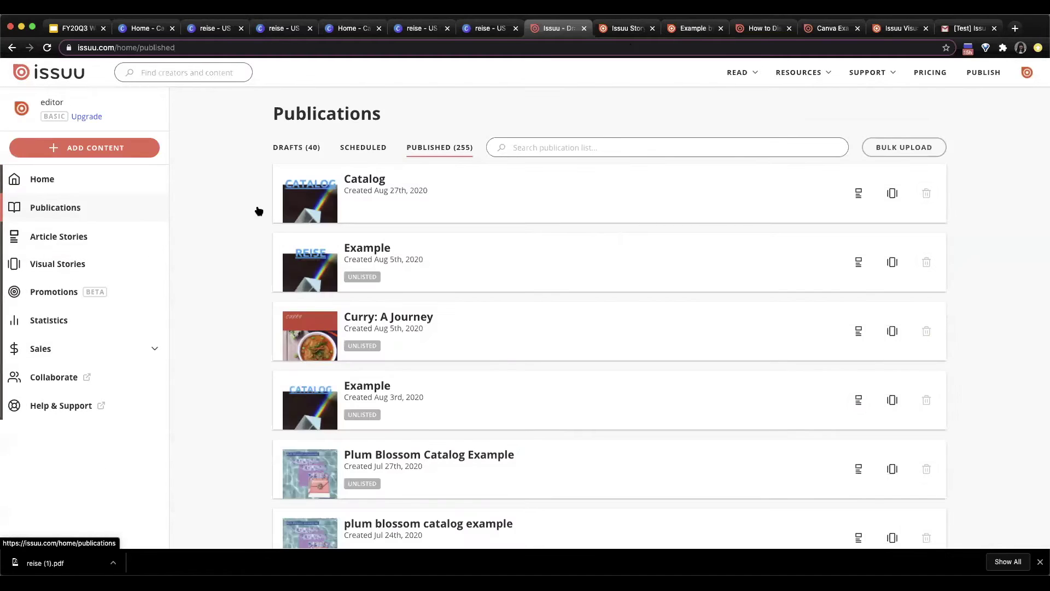
pyautogui.click(382, 395)
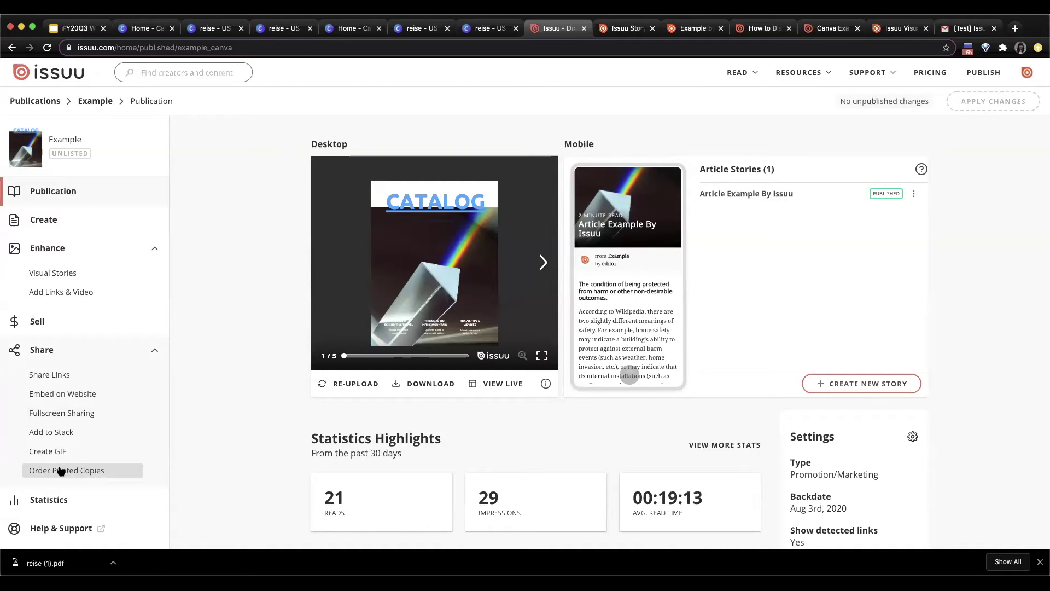
pyautogui.click(86, 394)
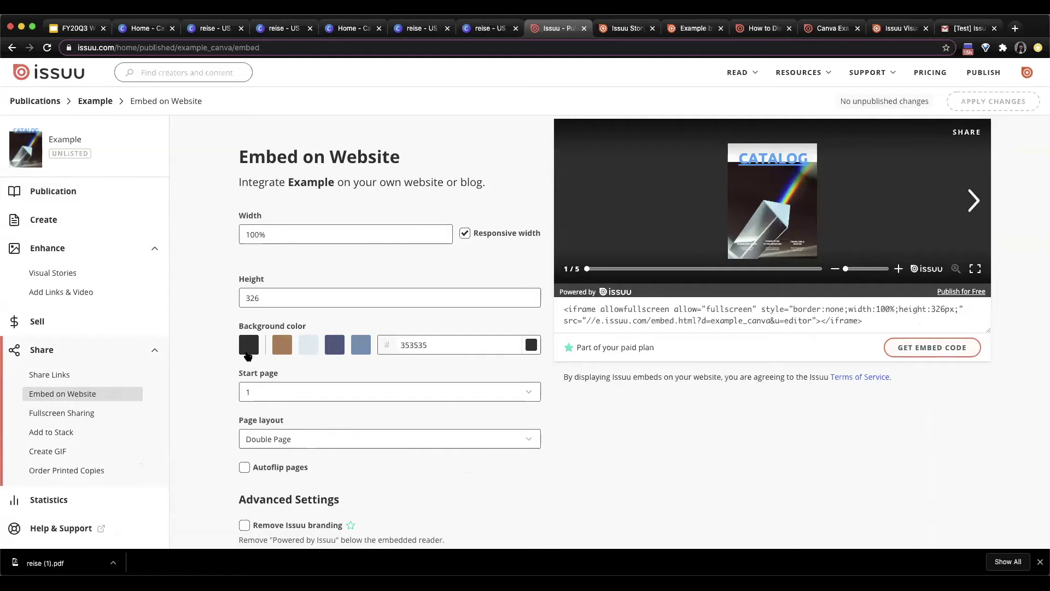
# Try preset background colors for the embed, including dark blue 253867 and pale blue d5ebf0
pyautogui.click(334, 350)
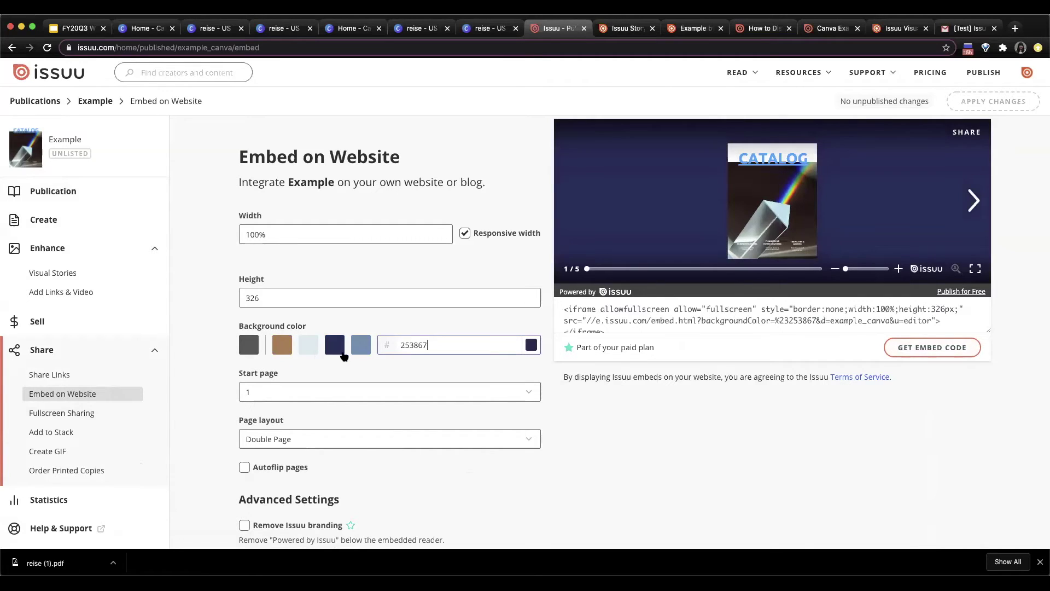
pyautogui.click(357, 353)
pyautogui.click(308, 347)
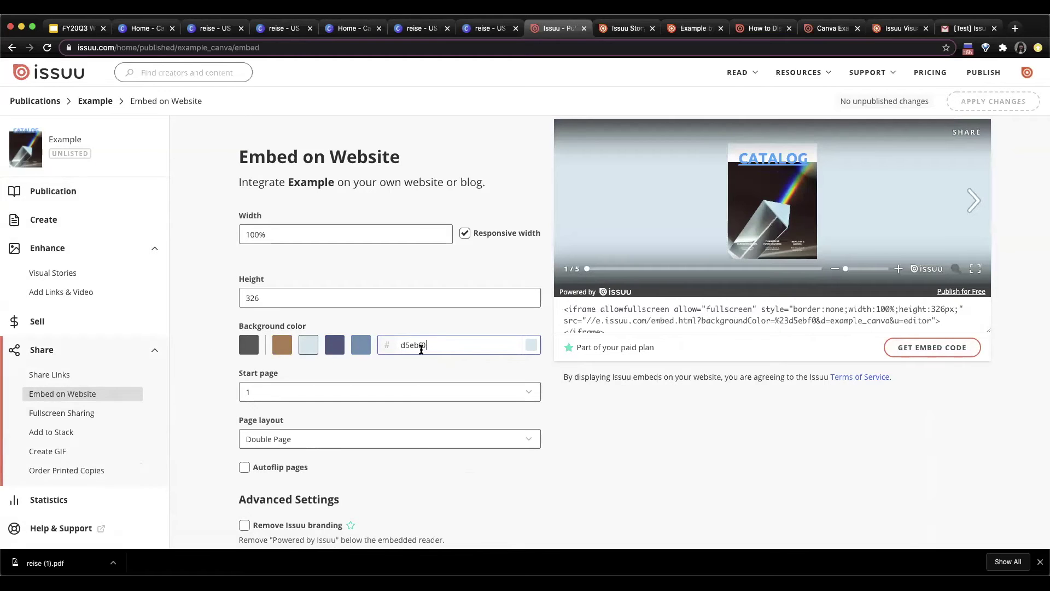
# Set the embed's background color to a custom purple, 785297
pyautogui.click(531, 345)
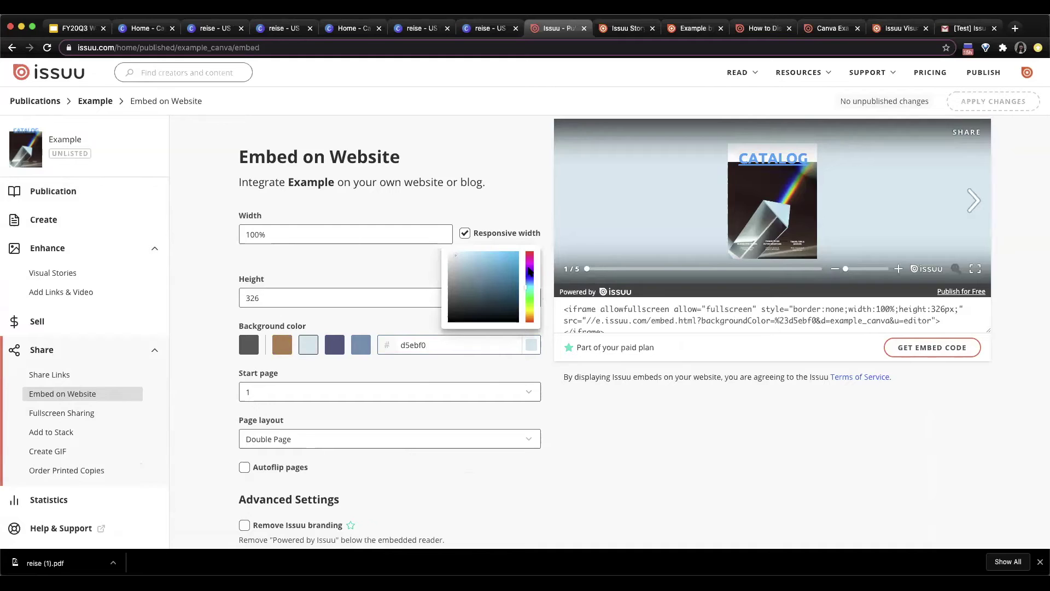
pyautogui.click(529, 272)
pyautogui.click(480, 280)
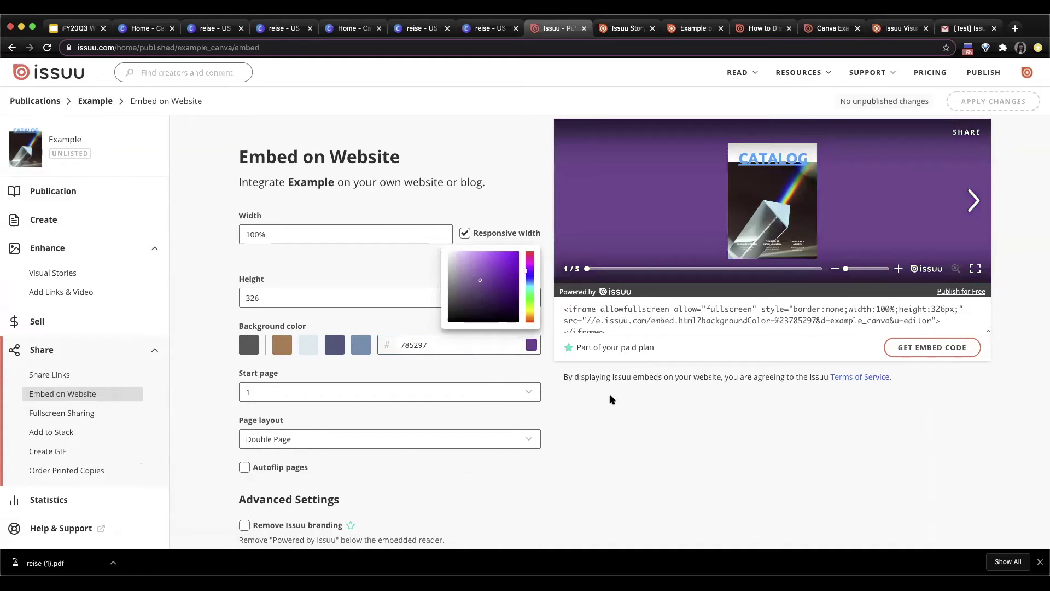
pyautogui.click(651, 409)
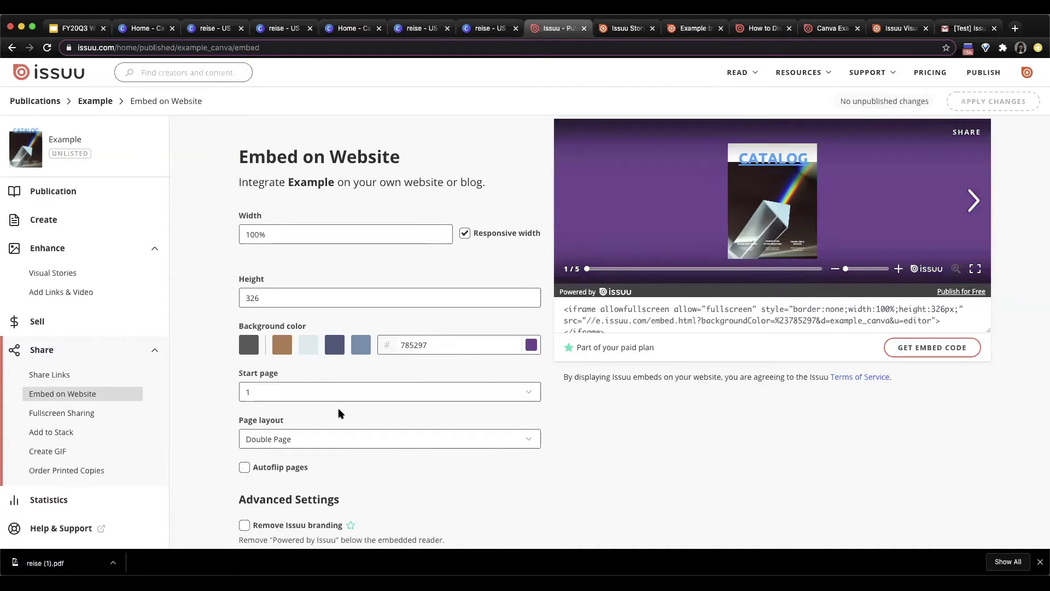
# Review the embed's advanced and fullscreen settings and flip the embed preview forward and back to the cover
pyautogui.scroll(-5, 338, 413)
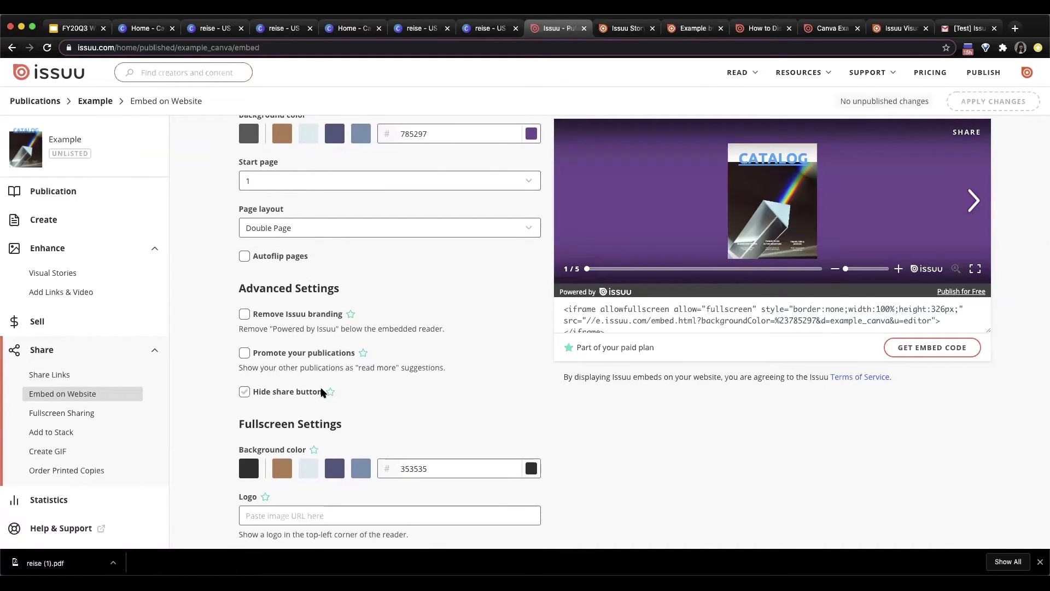
pyautogui.scroll(-2, 321, 391)
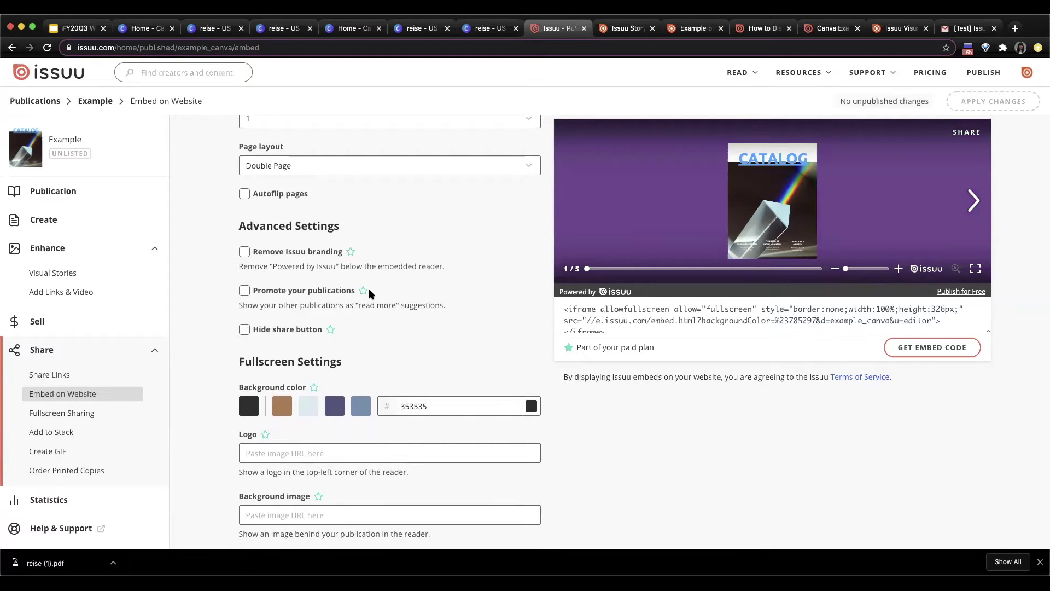
pyautogui.scroll(7, 369, 294)
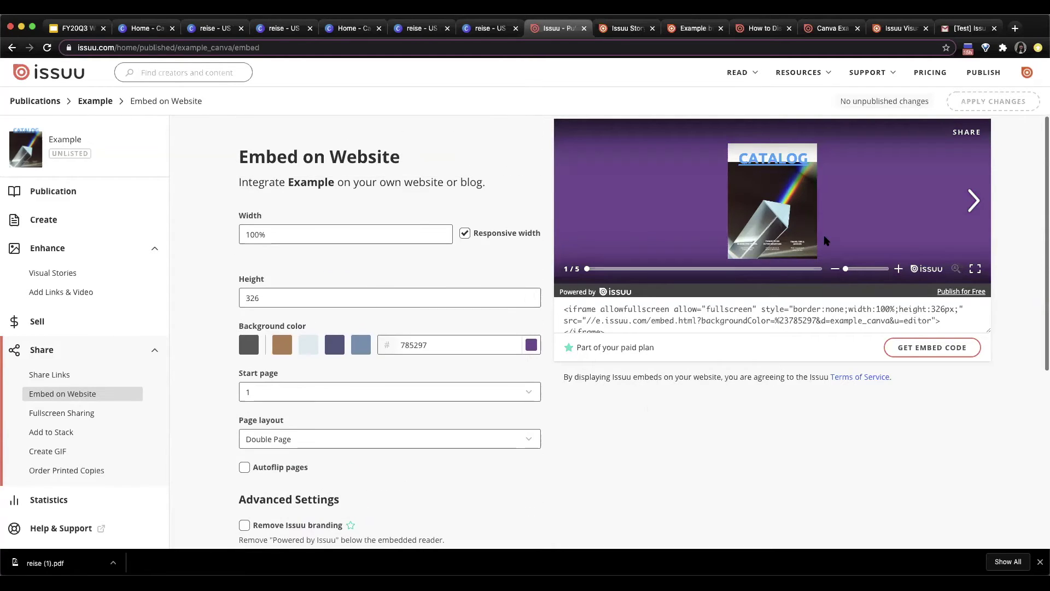
pyautogui.click(981, 206)
pyautogui.click(572, 202)
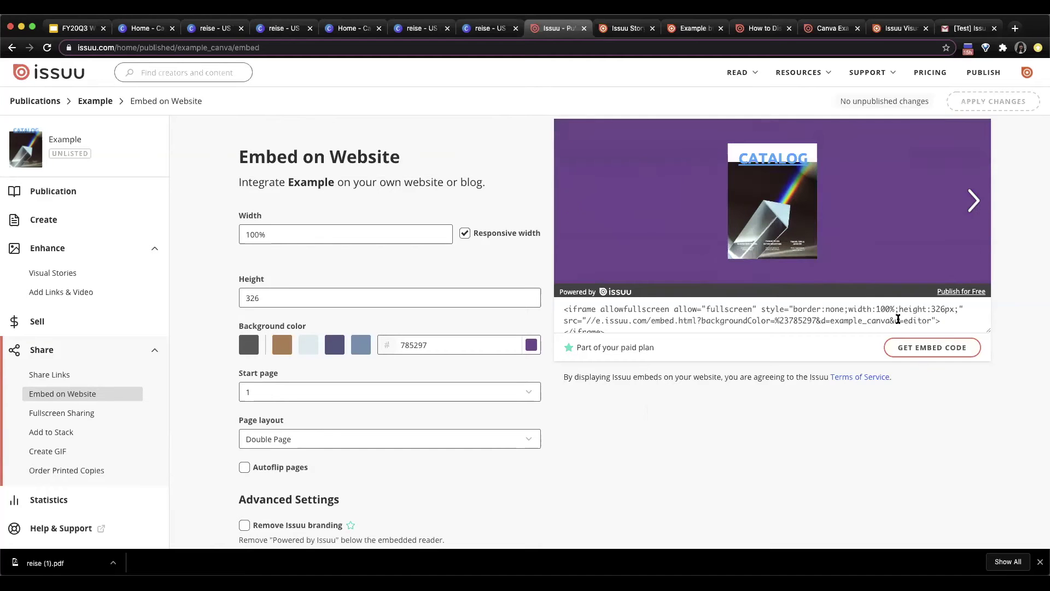
# Copy the embed code and enlarge its text box to show the whole iframe snippet
pyautogui.click(908, 349)
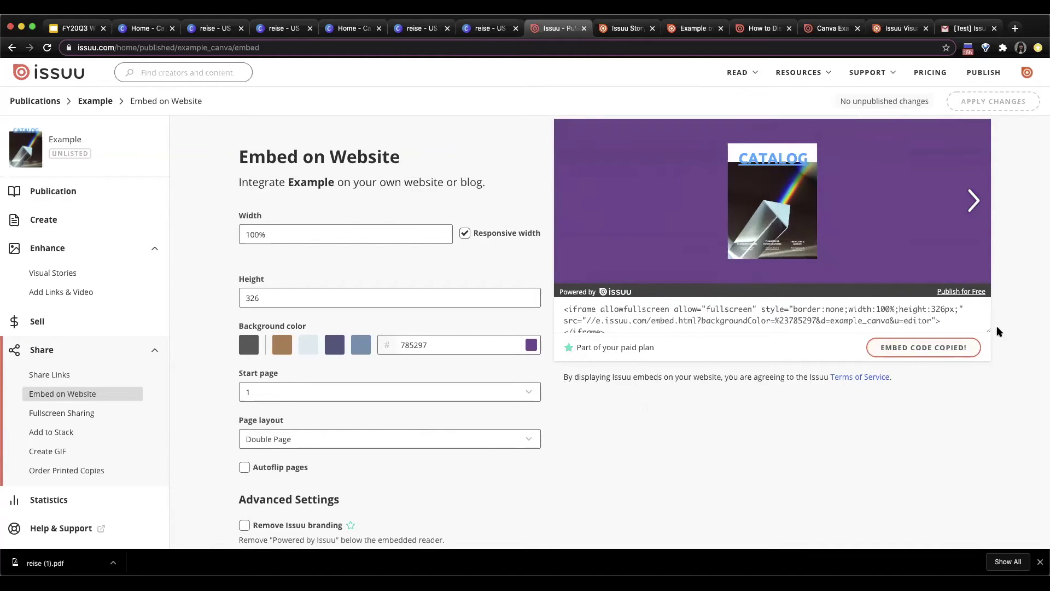
pyautogui.moveTo(989, 333); pyautogui.dragTo(989, 441)
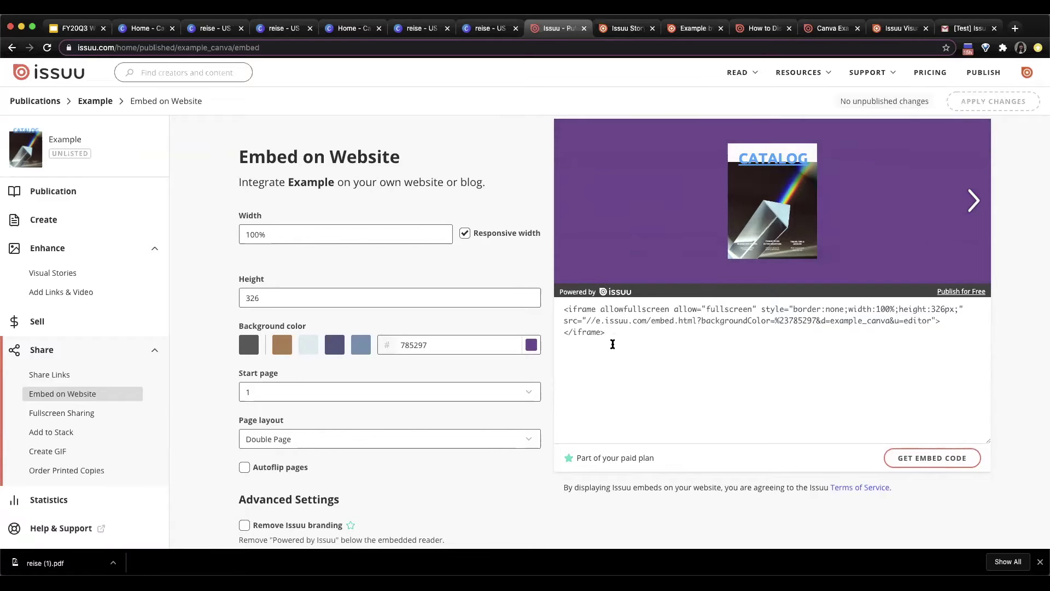
# Page through the embed preview to The Hiking spread and return to the cover
pyautogui.click(981, 213)
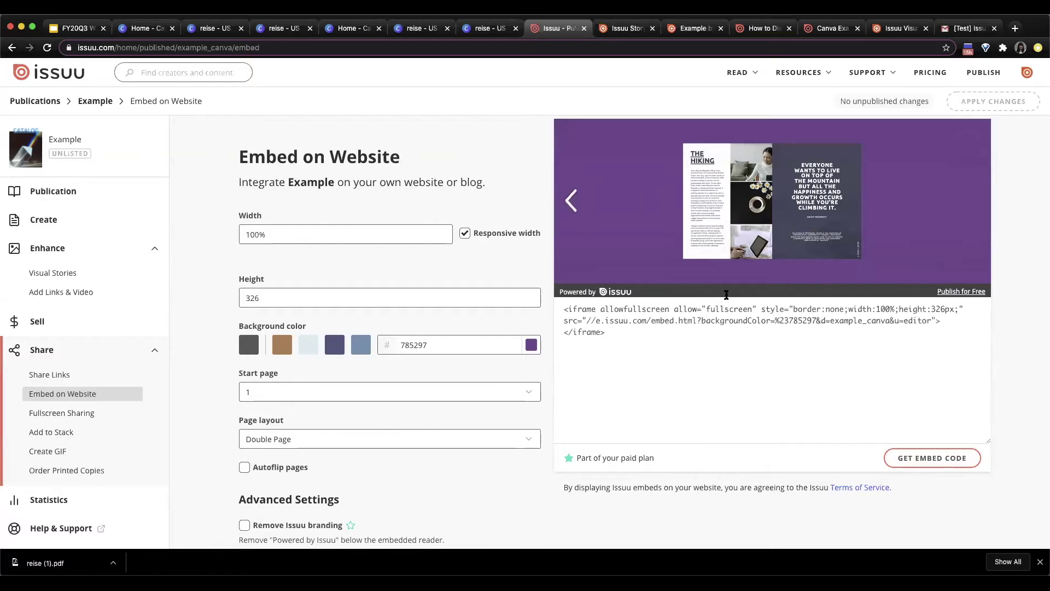
pyautogui.click(579, 201)
pyautogui.click(579, 201)
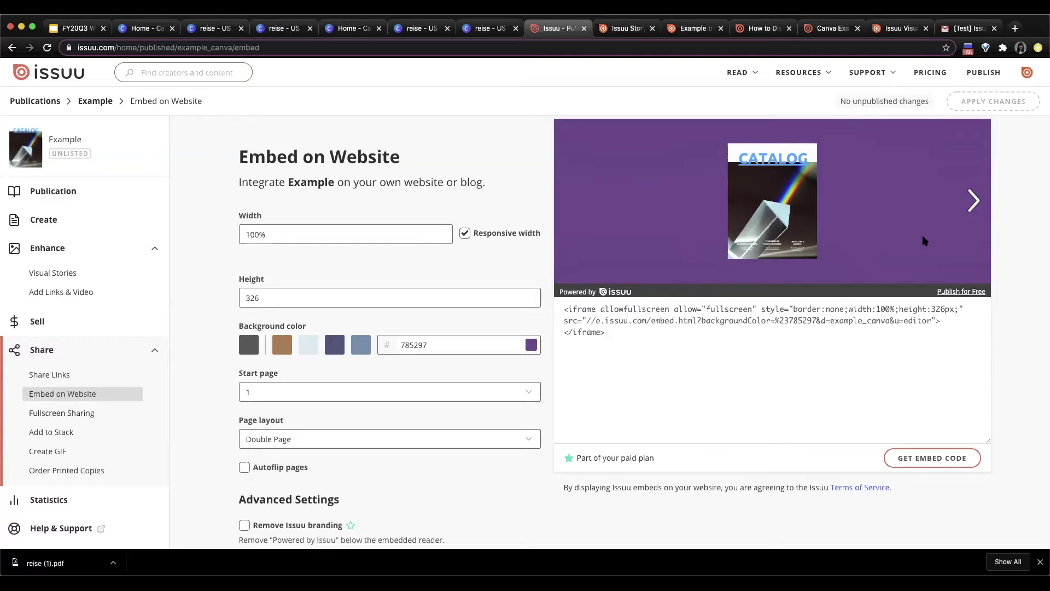
# Flip the embed preview through to its final spread and back to the cover
pyautogui.click(976, 201)
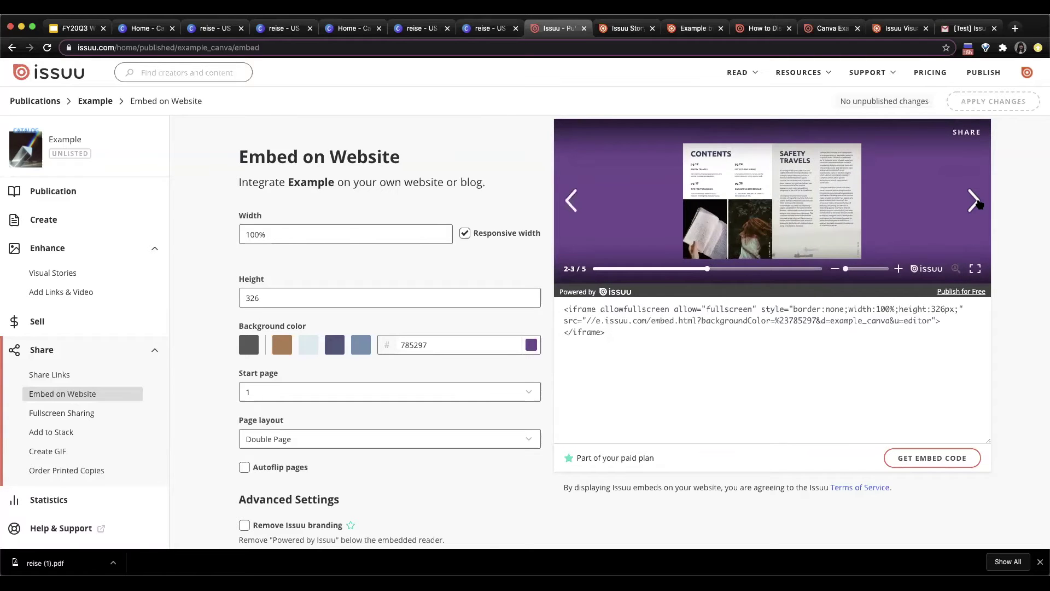
pyautogui.click(976, 202)
pyautogui.click(571, 201)
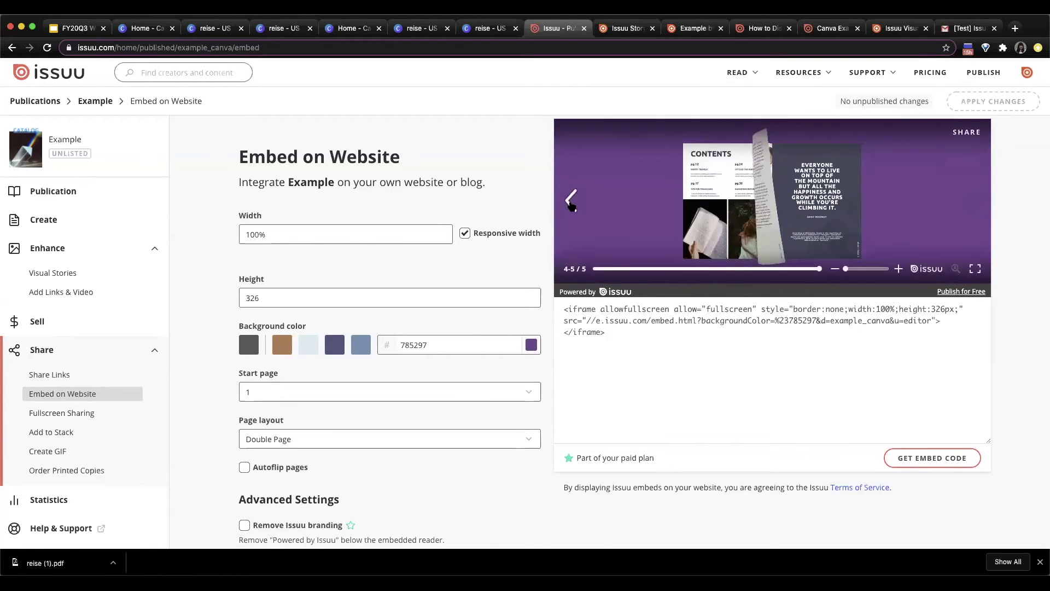
pyautogui.click(571, 201)
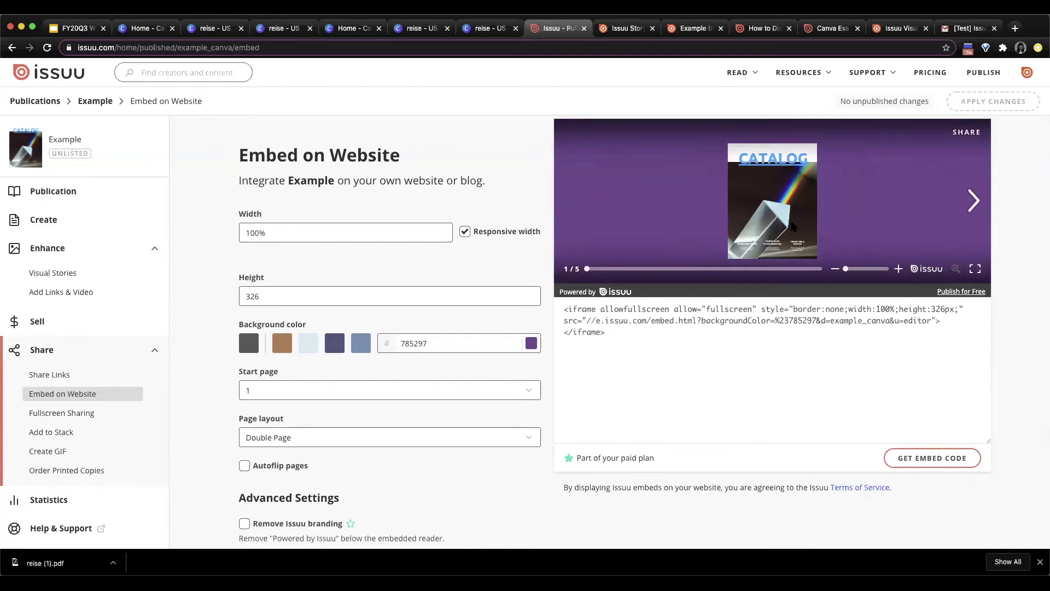
pyautogui.scroll(1, 383, 355)
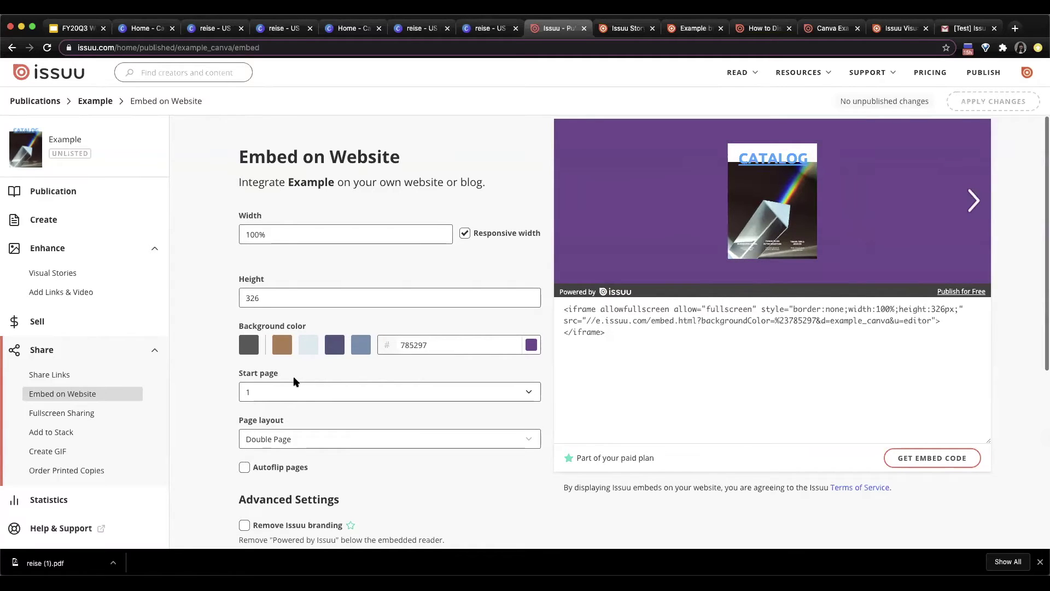
# Generate the publication's fullscreen sharing link and open it
pyautogui.click(76, 418)
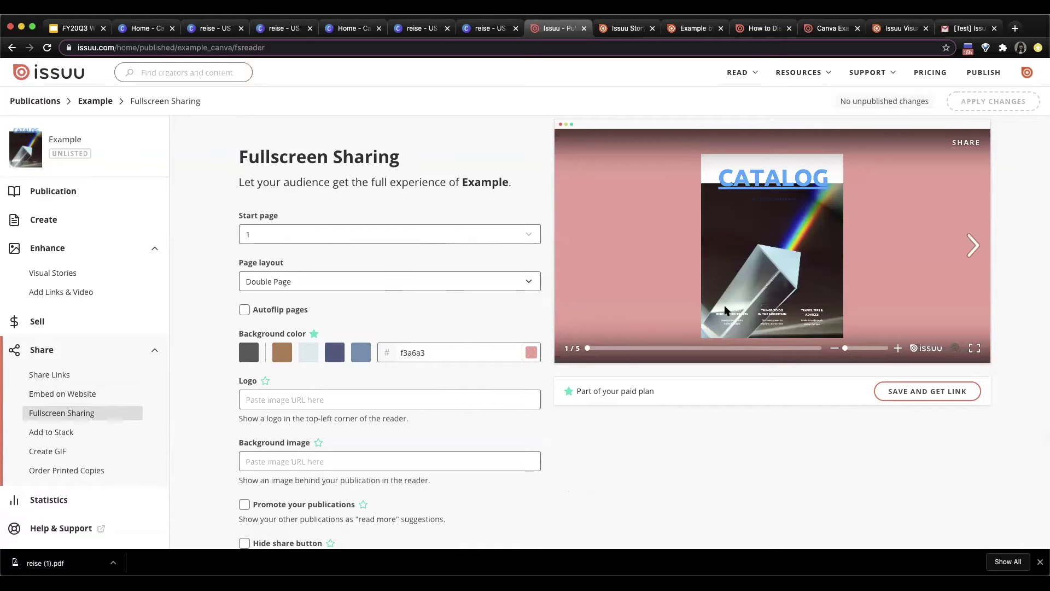
pyautogui.click(943, 397)
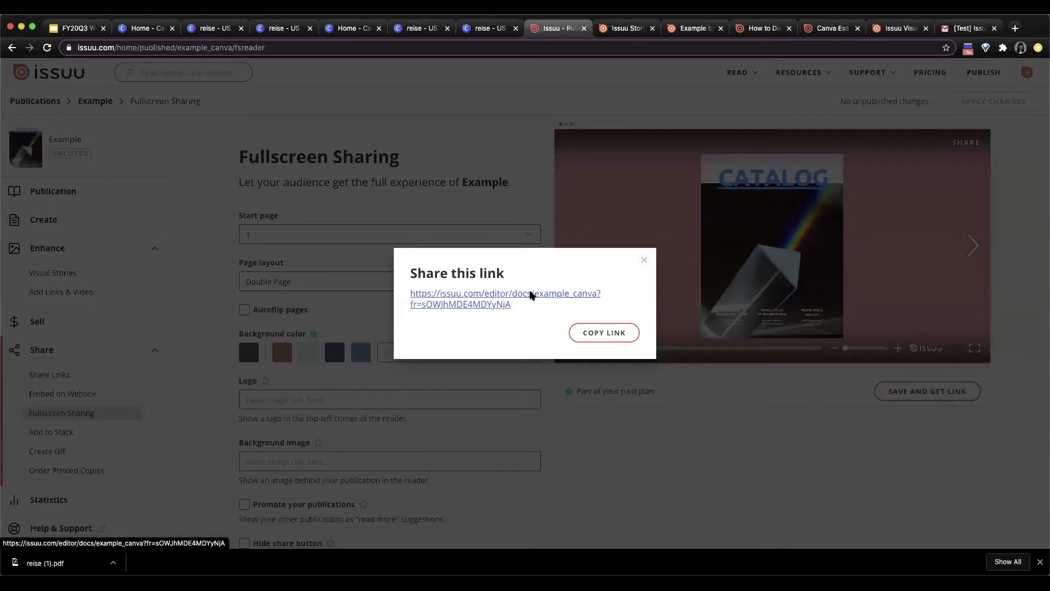
pyautogui.click(531, 296)
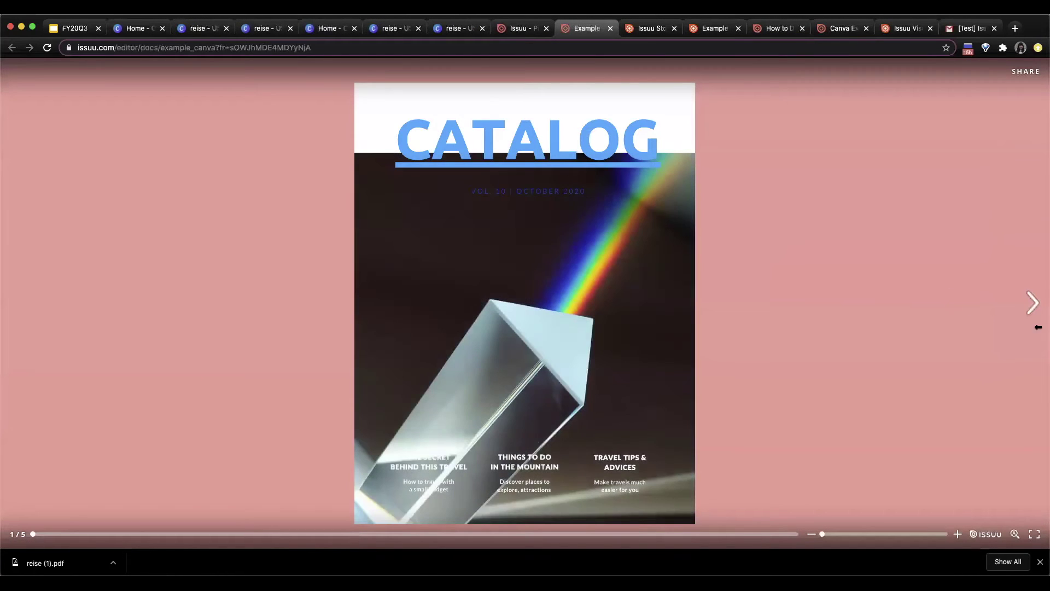
# Page the fullscreen reader forward to the quote spread and return to the catalog cover
pyautogui.click(1033, 303)
pyautogui.click(1033, 303)
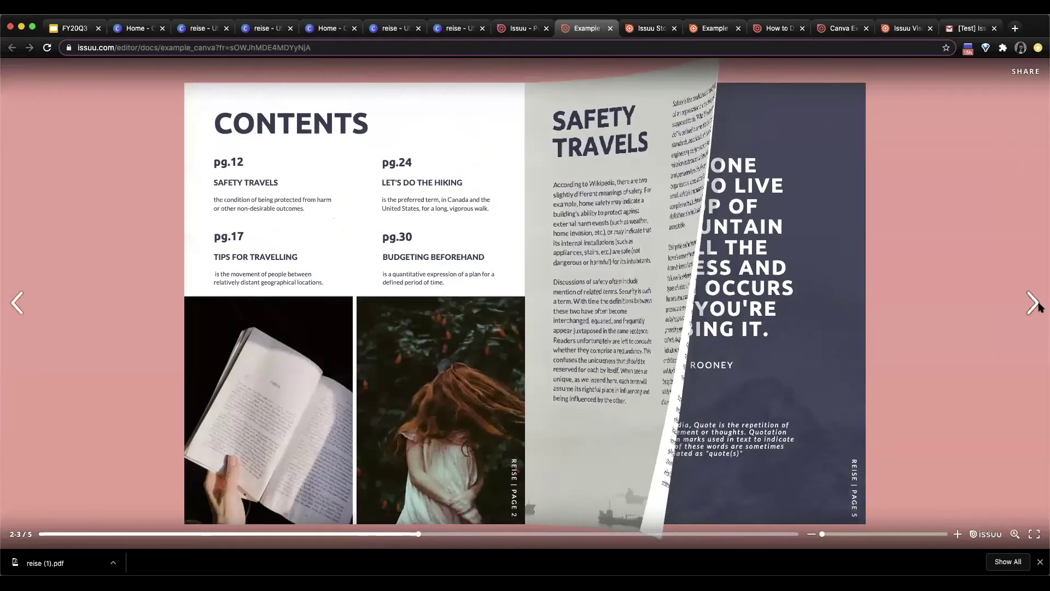
pyautogui.click(24, 310)
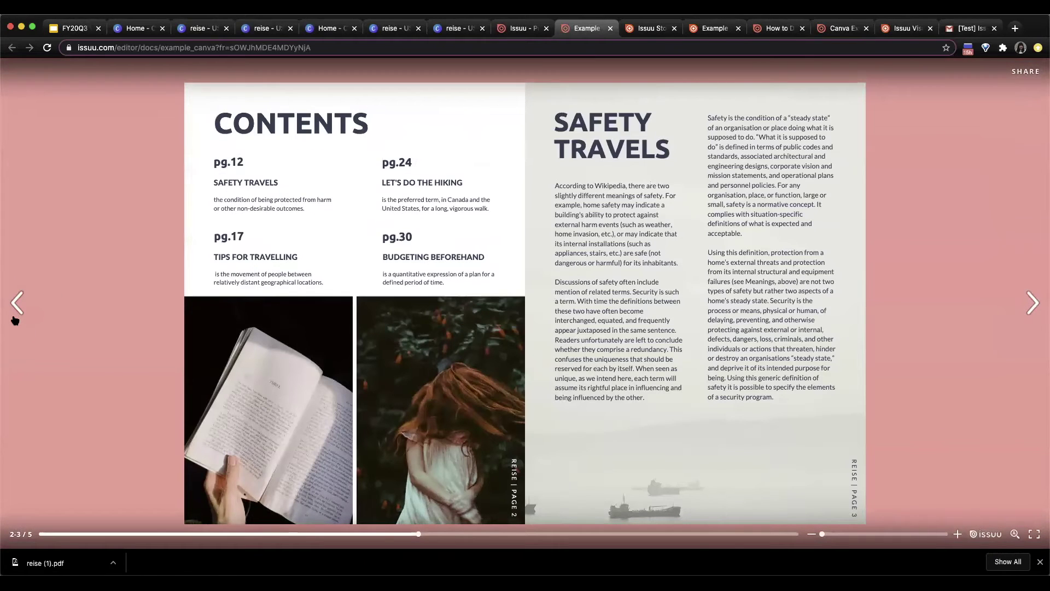
pyautogui.press('Left')
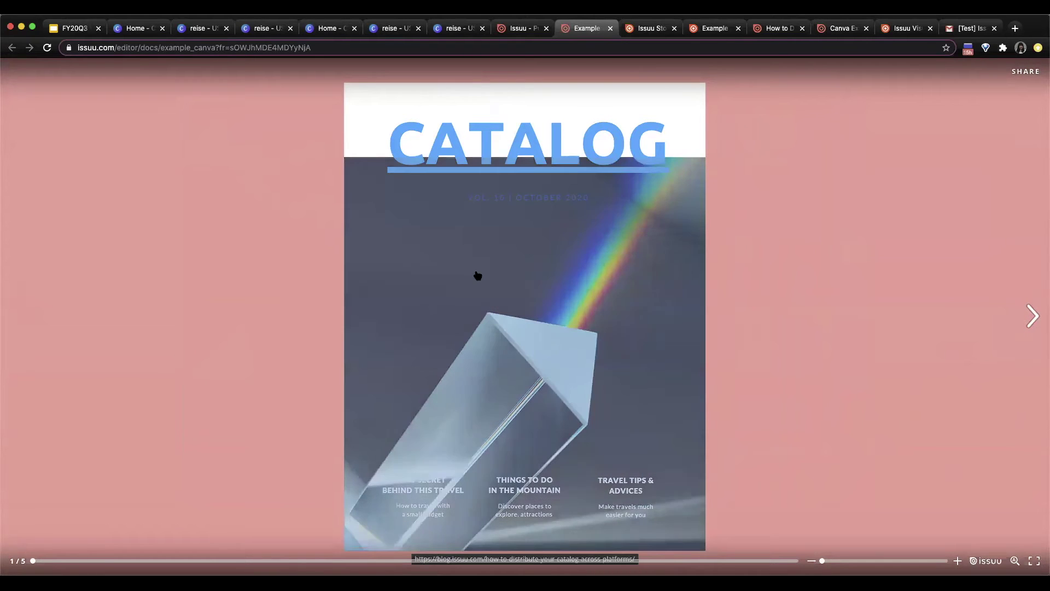
# Follow the catalog cover's link to the blog article and flip its embedded Patagonia flipbook to the Foot Tractor Wading Boots spread
pyautogui.click(476, 175)
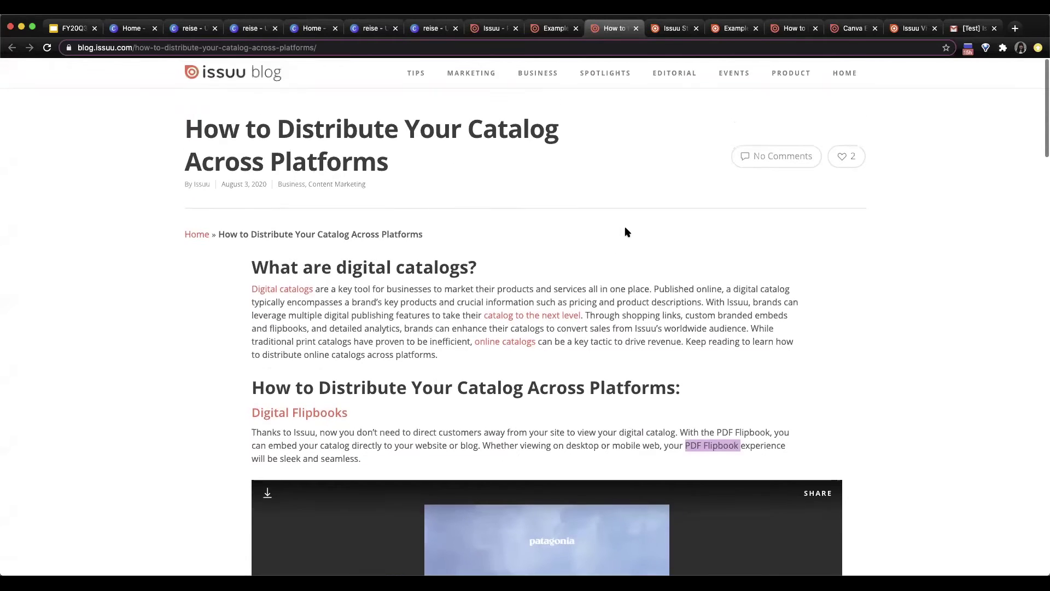
pyautogui.scroll(-5, 1034, 405)
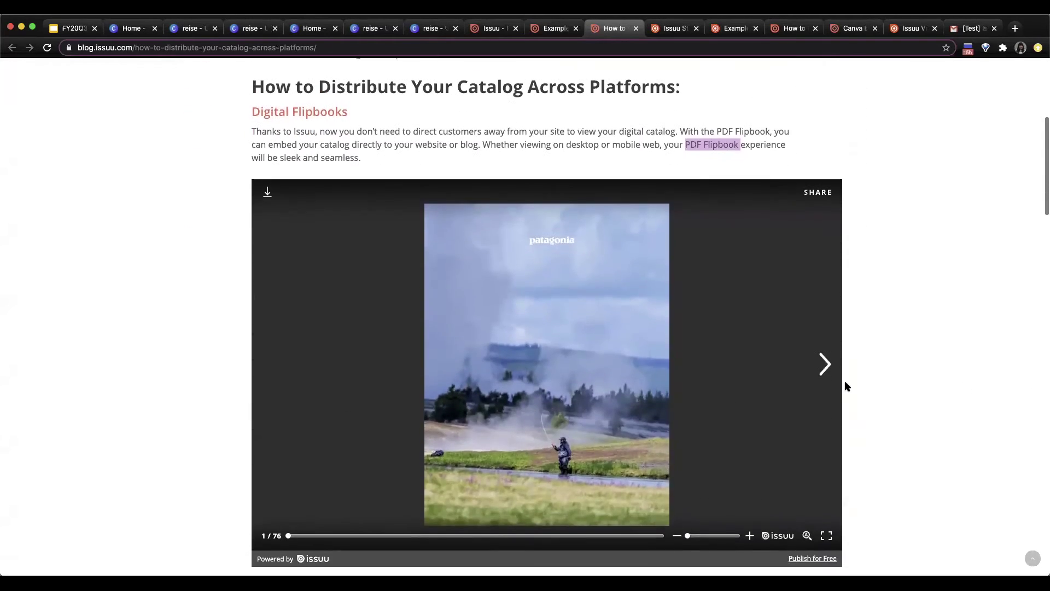
pyautogui.click(818, 369)
pyautogui.doubleClick(817, 368)
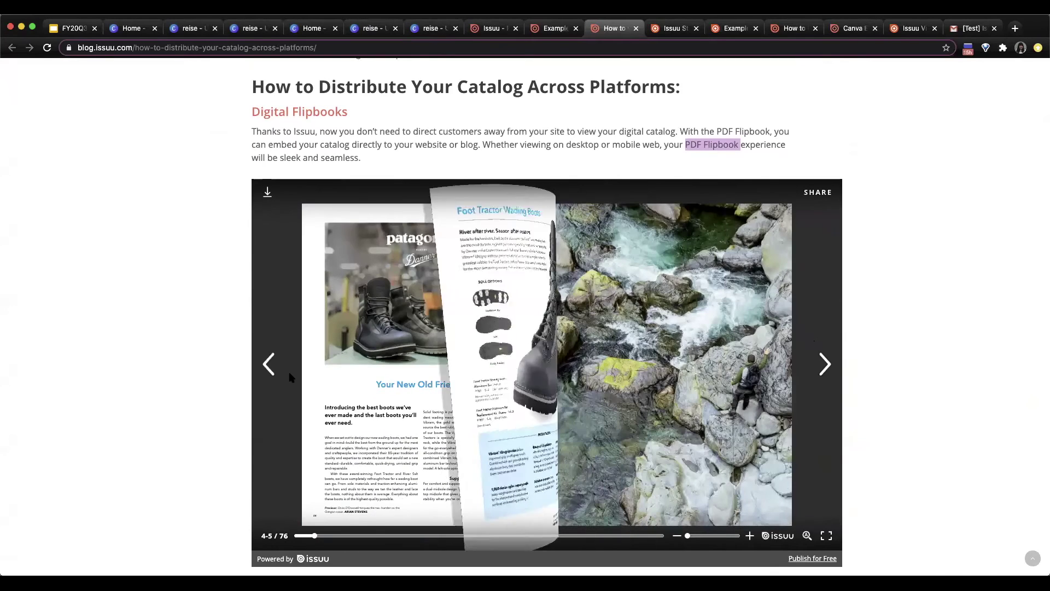
pyautogui.scroll(-1, 957, 312)
pyautogui.scroll(-3, 957, 313)
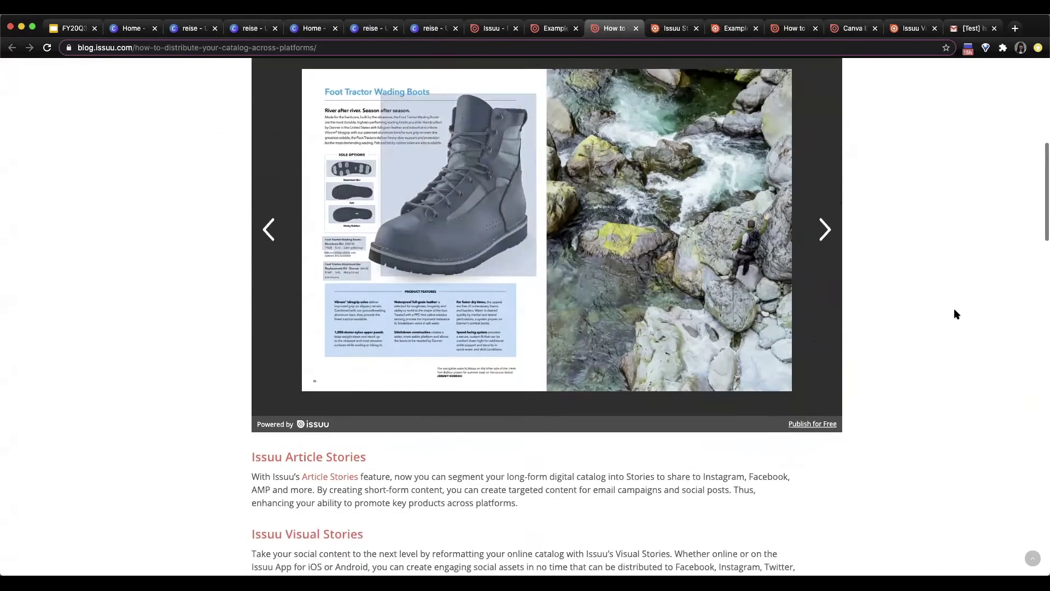
# Flip the Patagonia flipbook back to its cover and forward again to the Your New Old Friends spread
pyautogui.scroll(5, 956, 314)
pyautogui.scroll(-1, 954, 316)
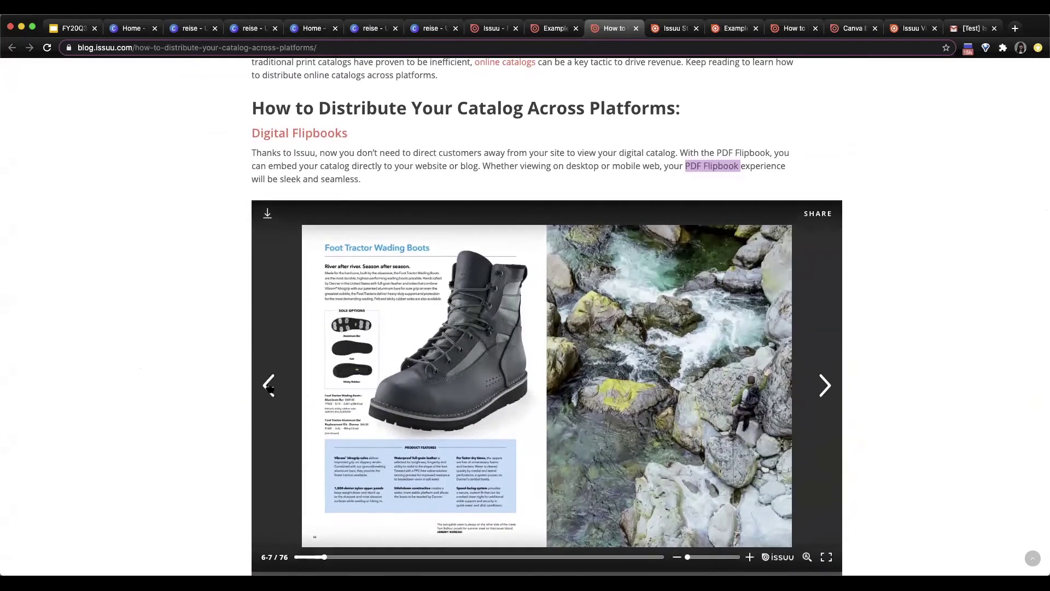
pyautogui.click(268, 385)
pyautogui.click(268, 385)
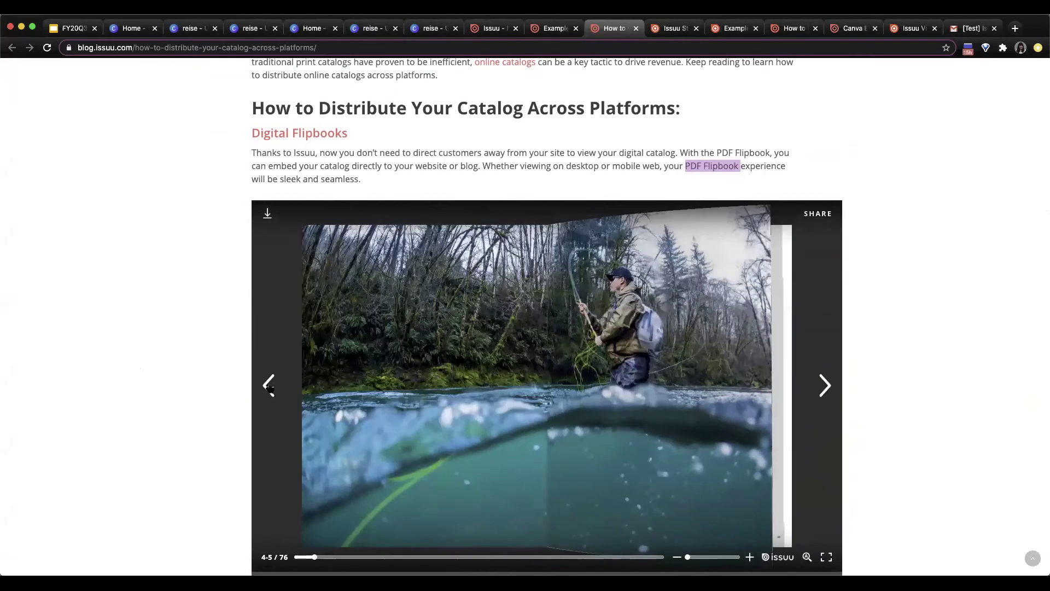
pyautogui.click(269, 385)
pyautogui.click(825, 385)
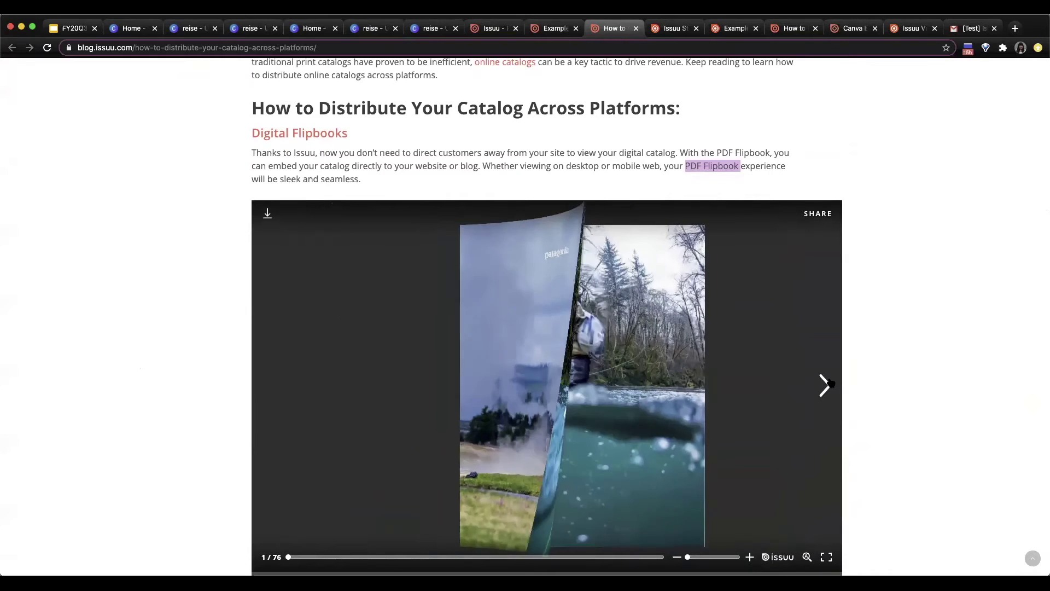
pyautogui.click(826, 385)
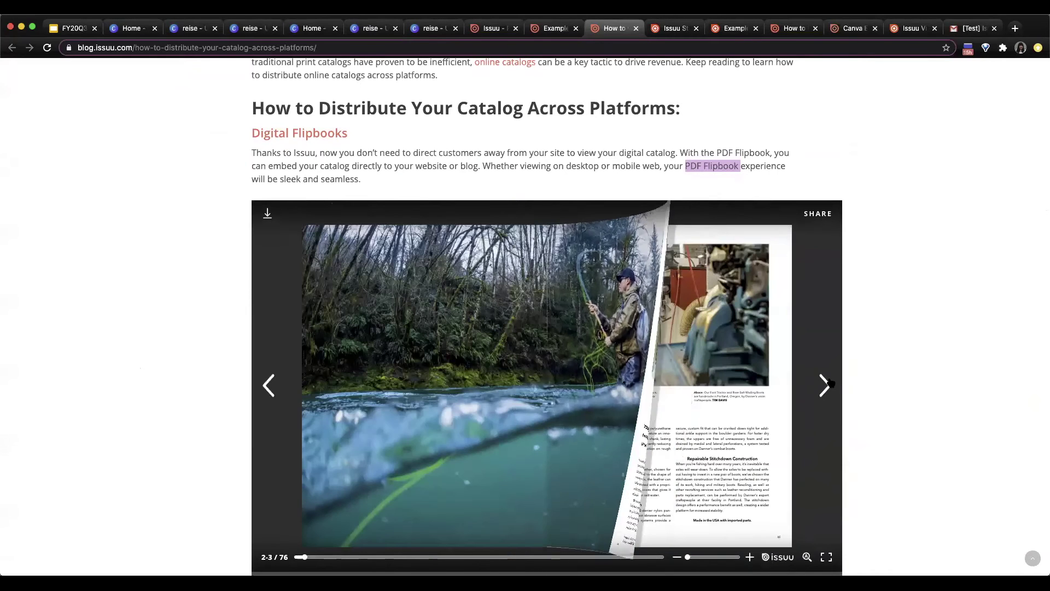
# Turn the Patagonia flipbook's pages by their edges up to the Baselayer and Midlayer Tops spread
pyautogui.click(789, 236)
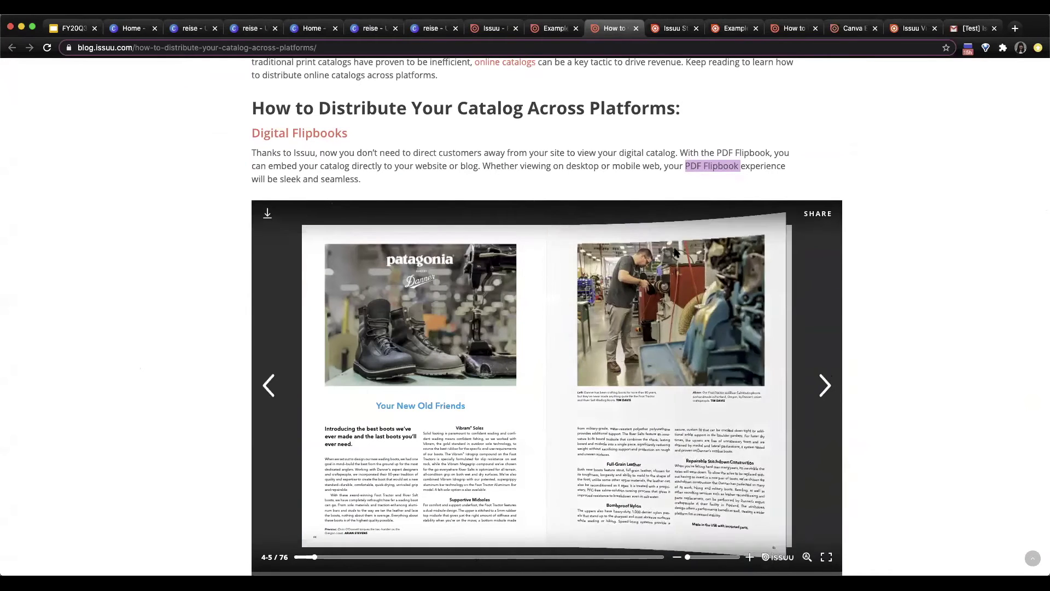
pyautogui.moveTo(458, 412); pyautogui.dragTo(680, 485)
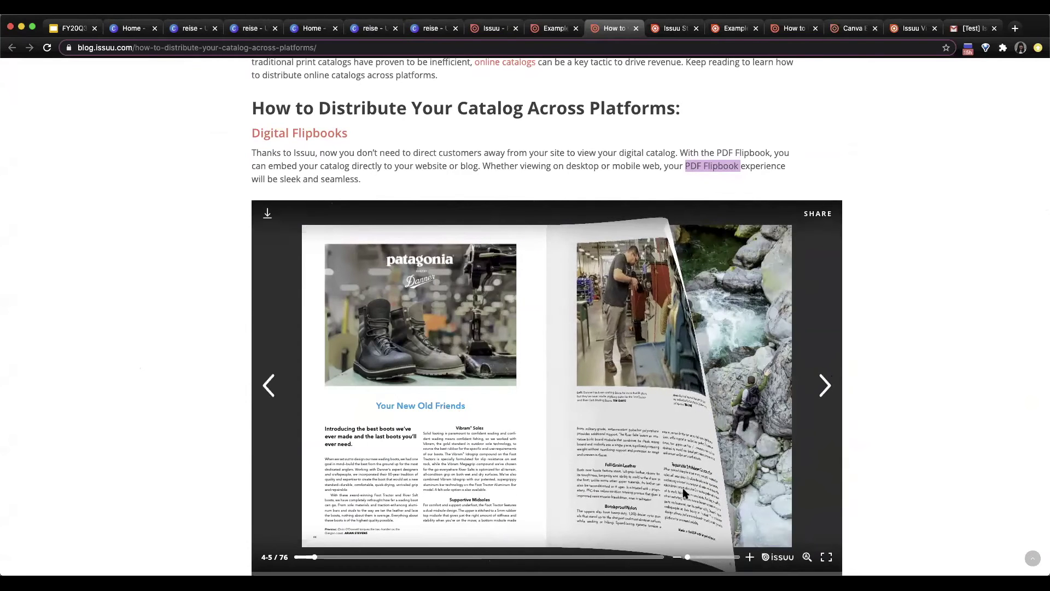
pyautogui.click(789, 246)
pyautogui.moveTo(789, 246); pyautogui.dragTo(901, 270)
pyautogui.scroll(-1, 902, 270)
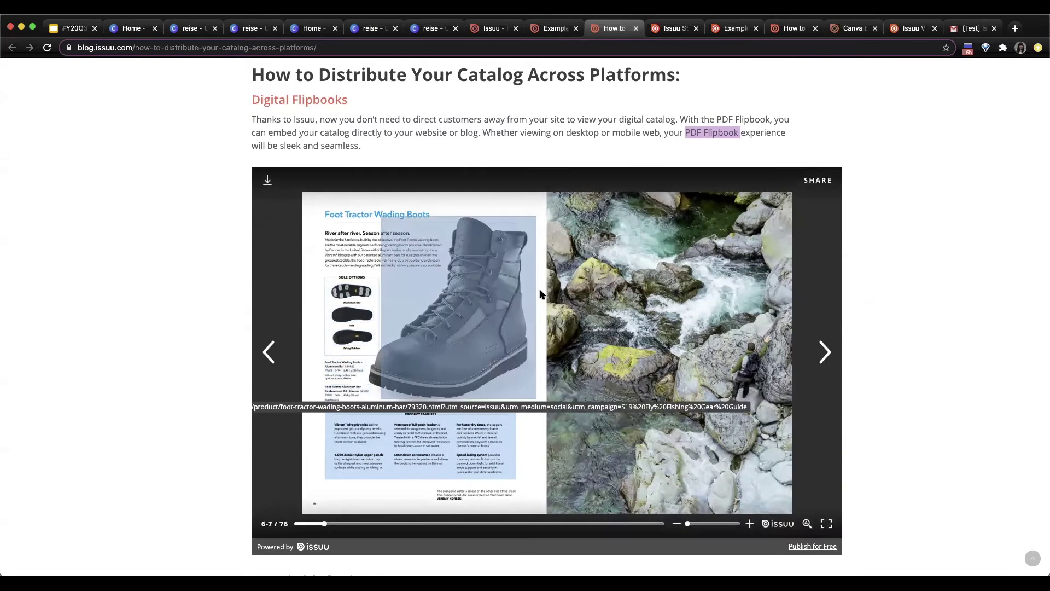
pyautogui.moveTo(667, 226); pyautogui.dragTo(345, 236)
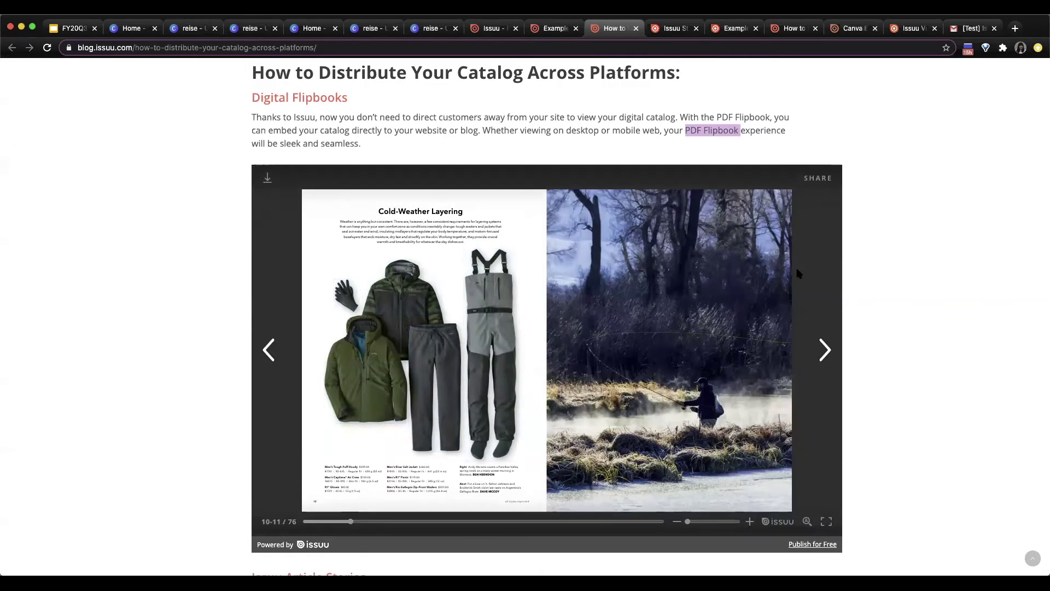
pyautogui.moveTo(798, 274); pyautogui.dragTo(382, 257)
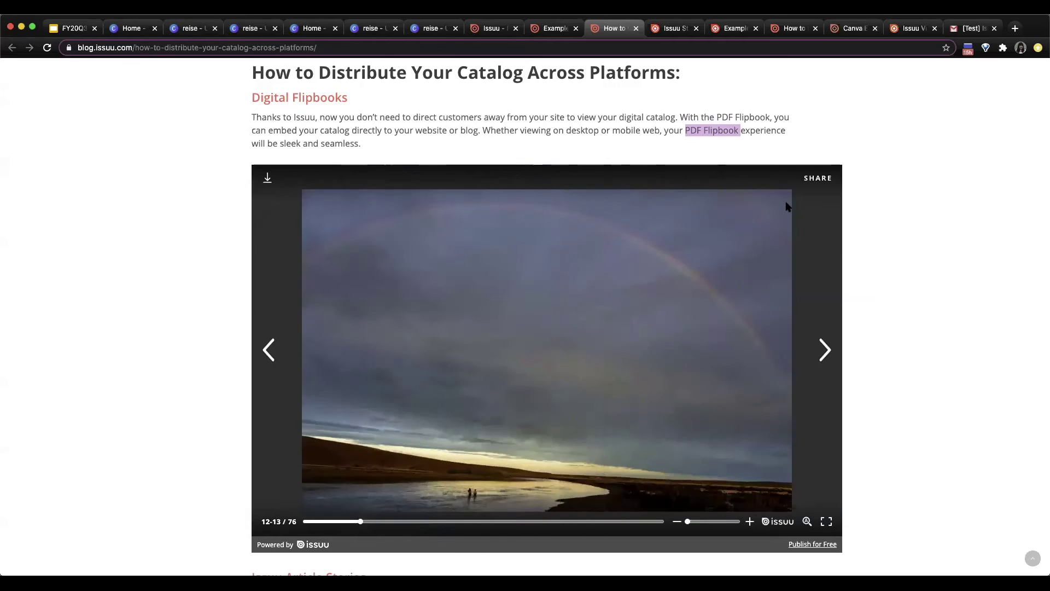
pyautogui.moveTo(788, 208); pyautogui.dragTo(410, 274)
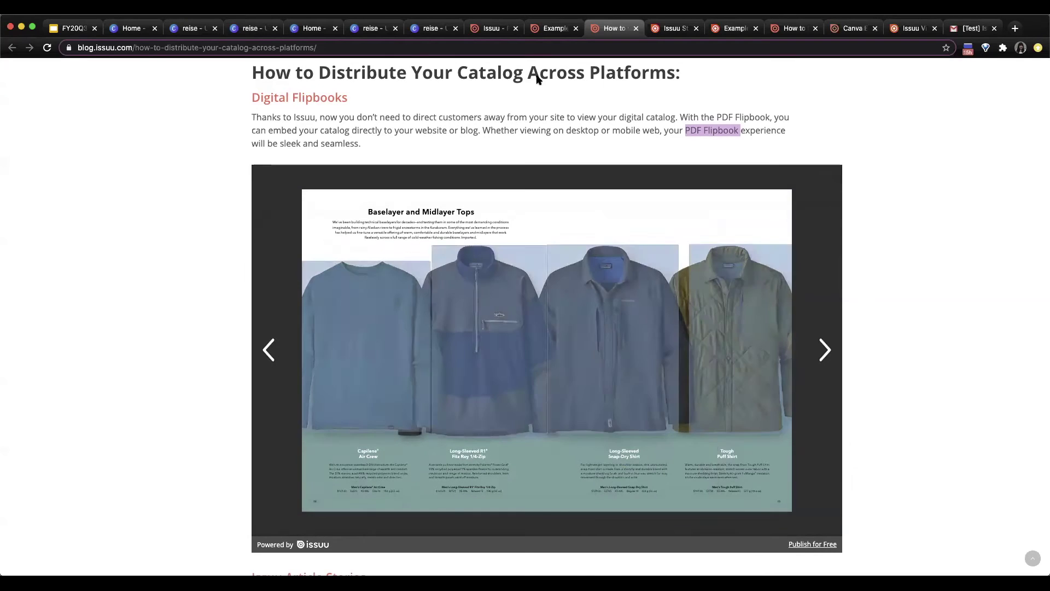
# Switch back to the catalog's fullscreen reader and flip to The Hiking spread
pyautogui.click(546, 32)
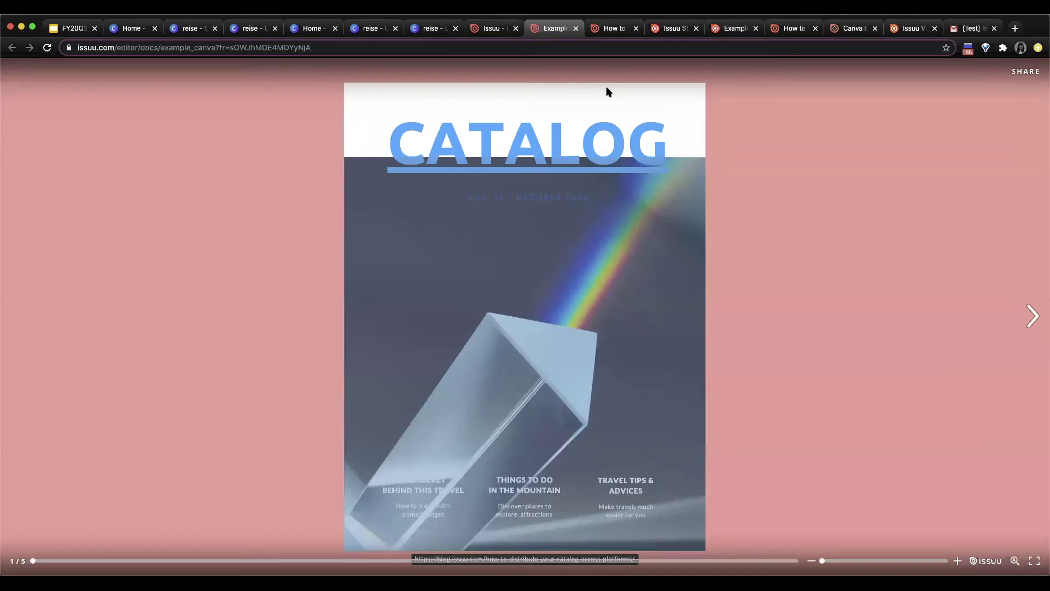
pyautogui.click(1030, 312)
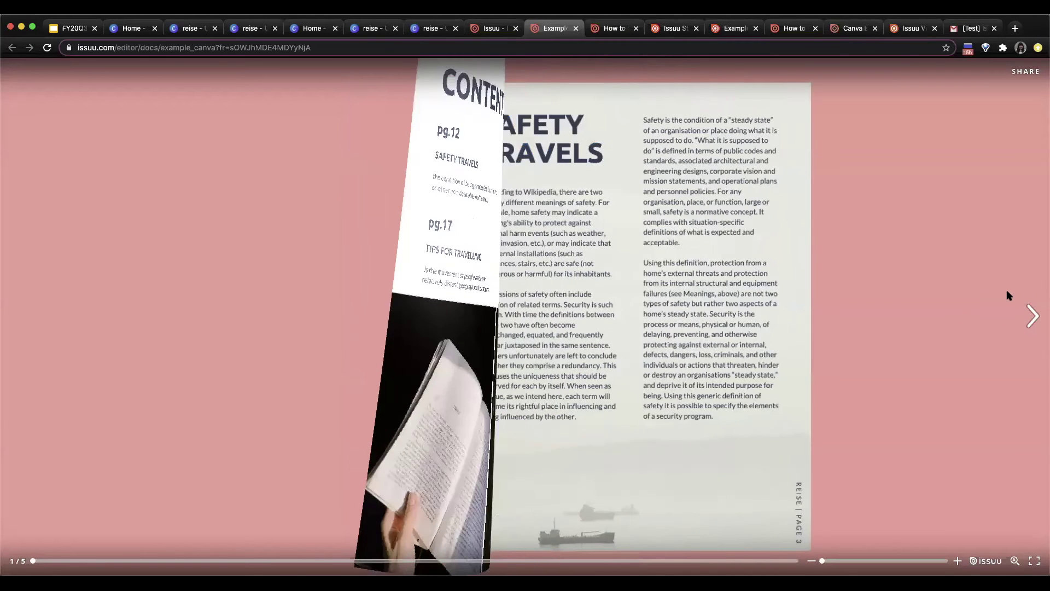
pyautogui.click(1022, 342)
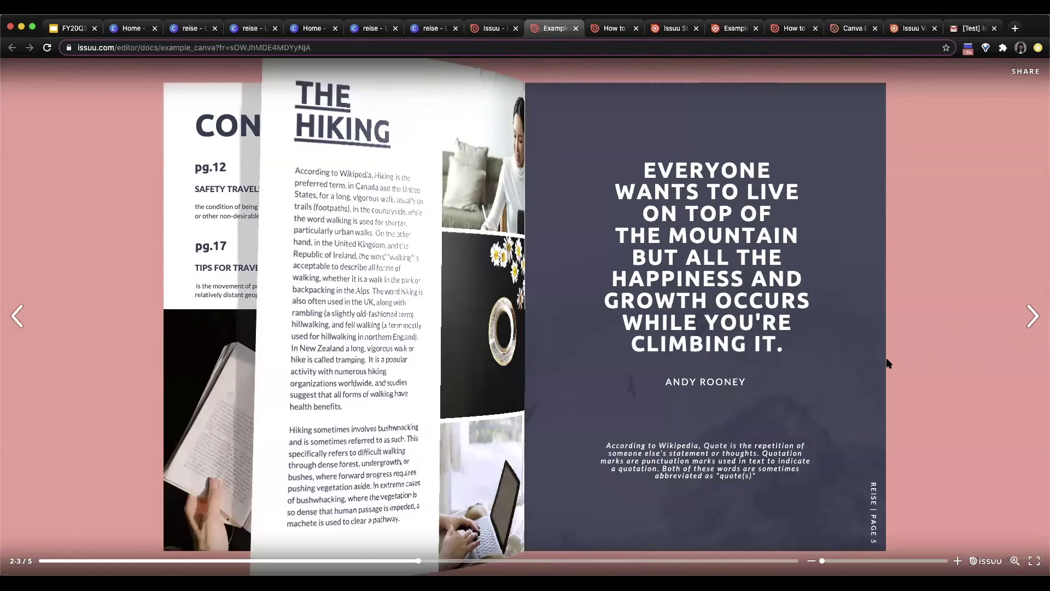
# Remove the query parameter from the fullscreen link's address and load issuu.com/editor/docs/example_canva
pyautogui.click(221, 47)
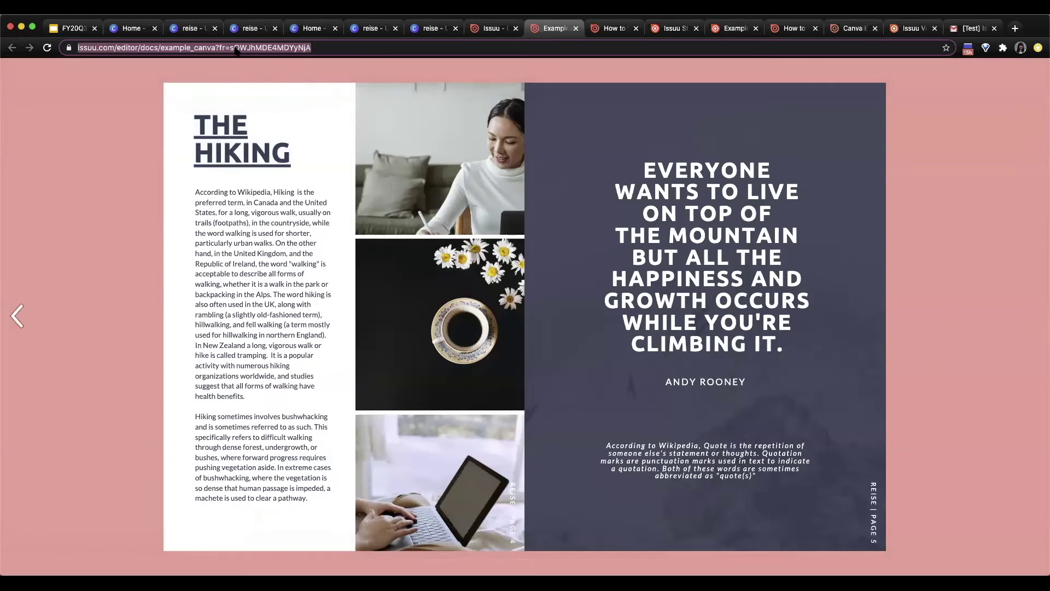
pyautogui.click(326, 48)
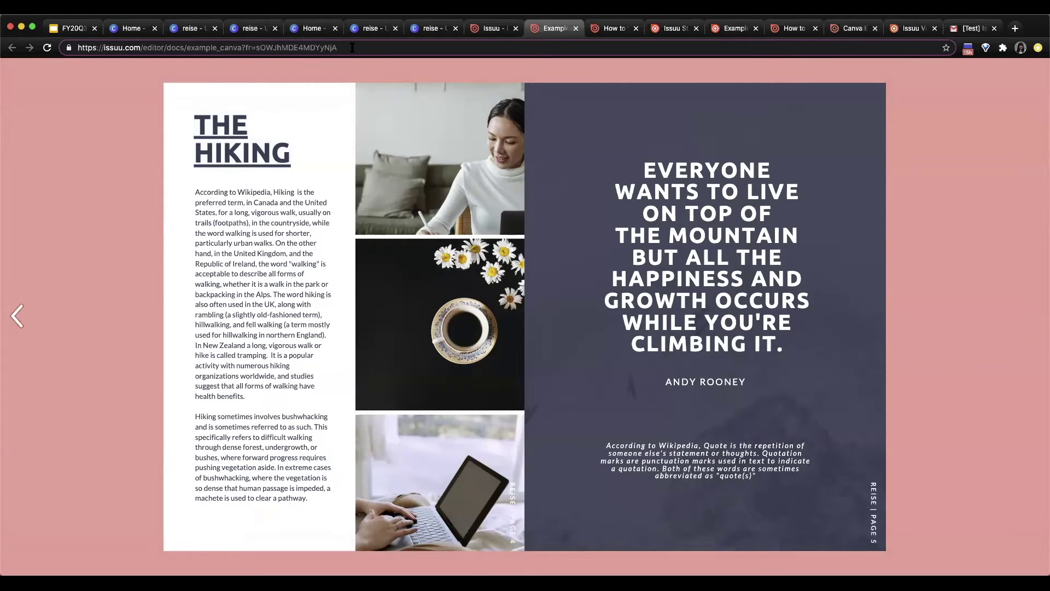
pyautogui.moveTo(352, 48); pyautogui.dragTo(252, 48)
pyautogui.press('BackSpace')
pyautogui.press('BackSpace')
pyautogui.press('Return')
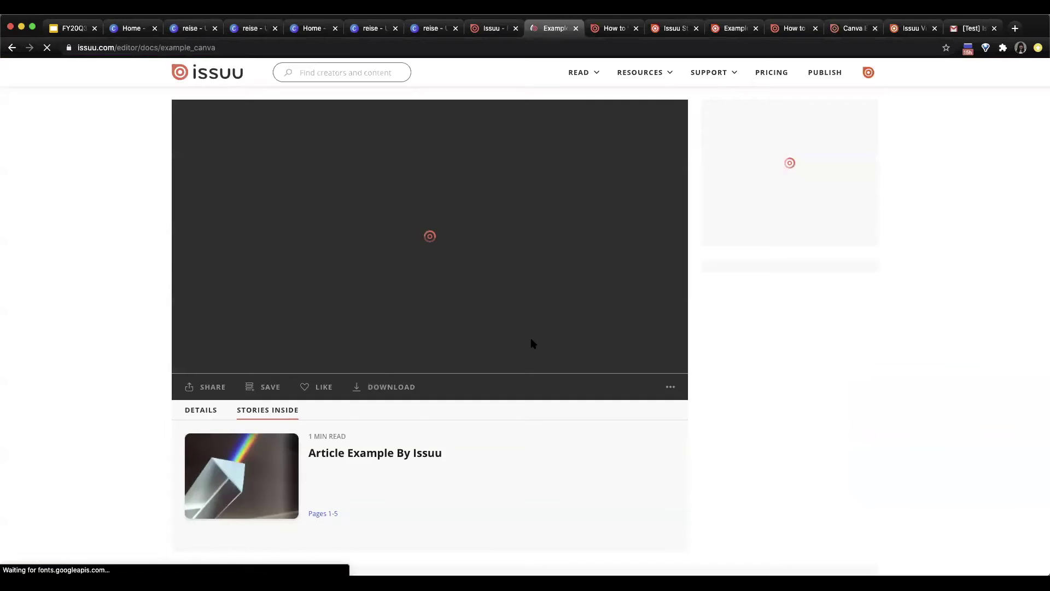
# Page through the catalog on its standard Issuu page to the last spread and back to the cover
pyautogui.click(670, 234)
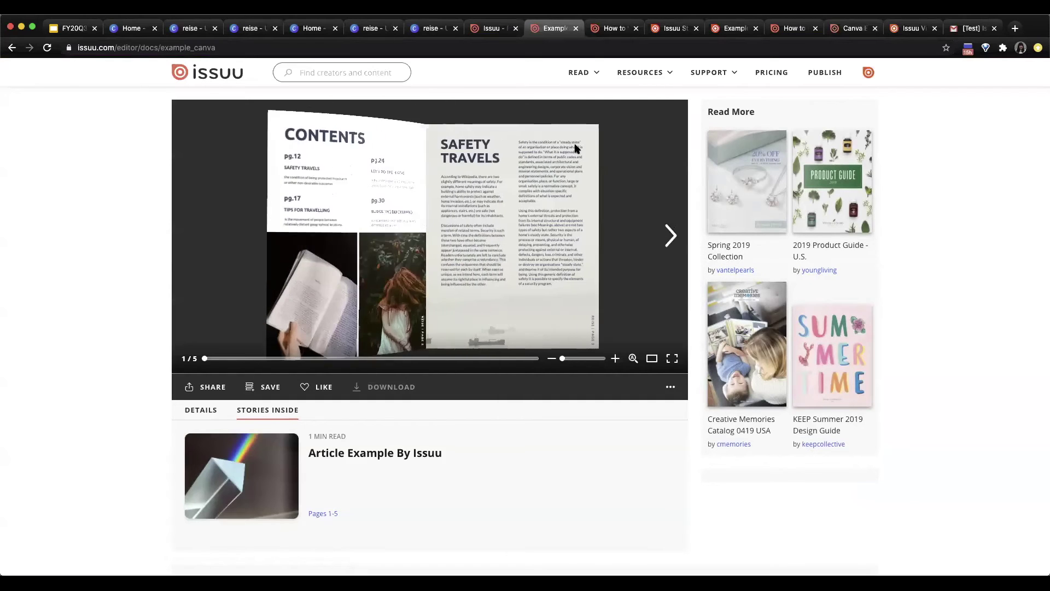
pyautogui.click(670, 235)
pyautogui.click(188, 237)
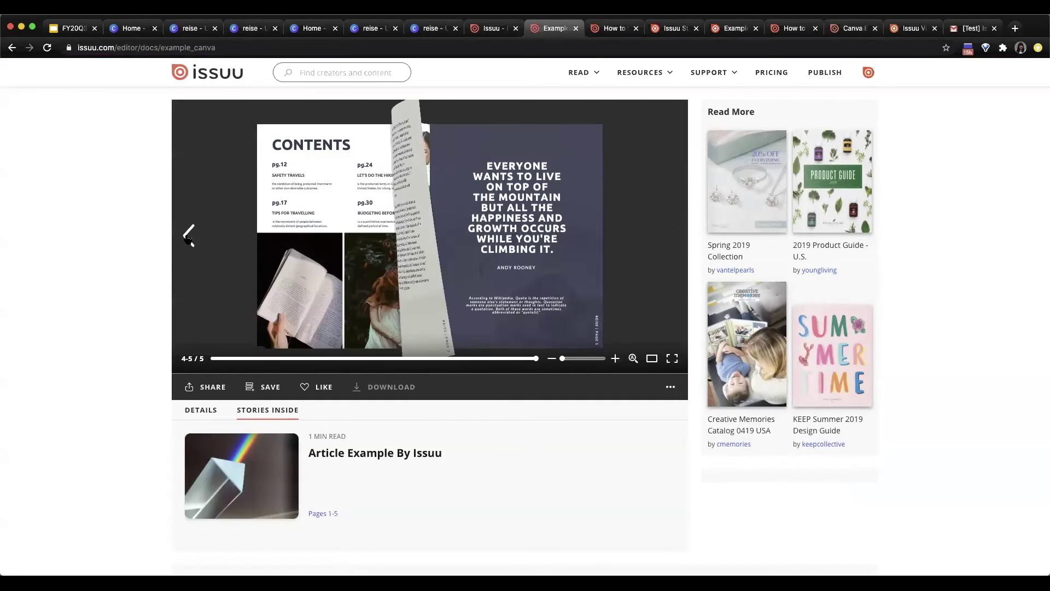
pyautogui.click(188, 235)
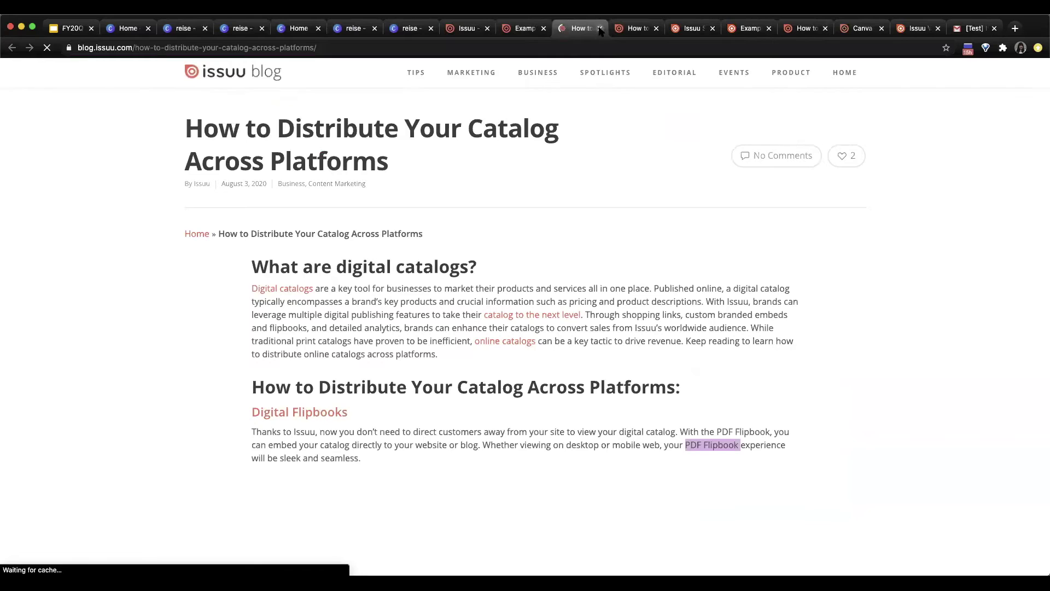
# Close the linked blog article and flip the catalog to the Contents and Safety Travels spread
pyautogui.click(600, 28)
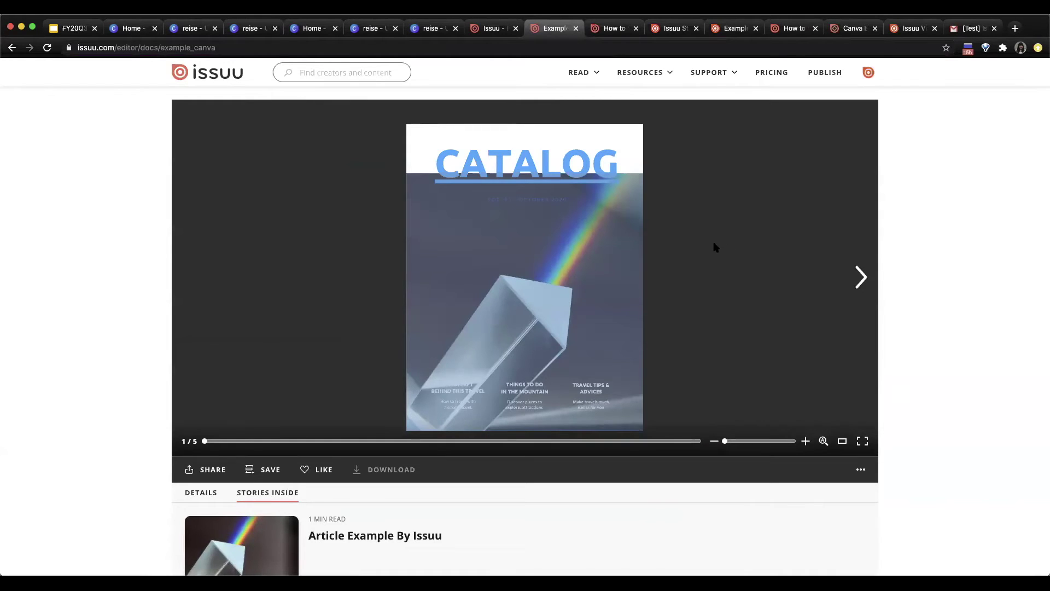
pyautogui.click(823, 271)
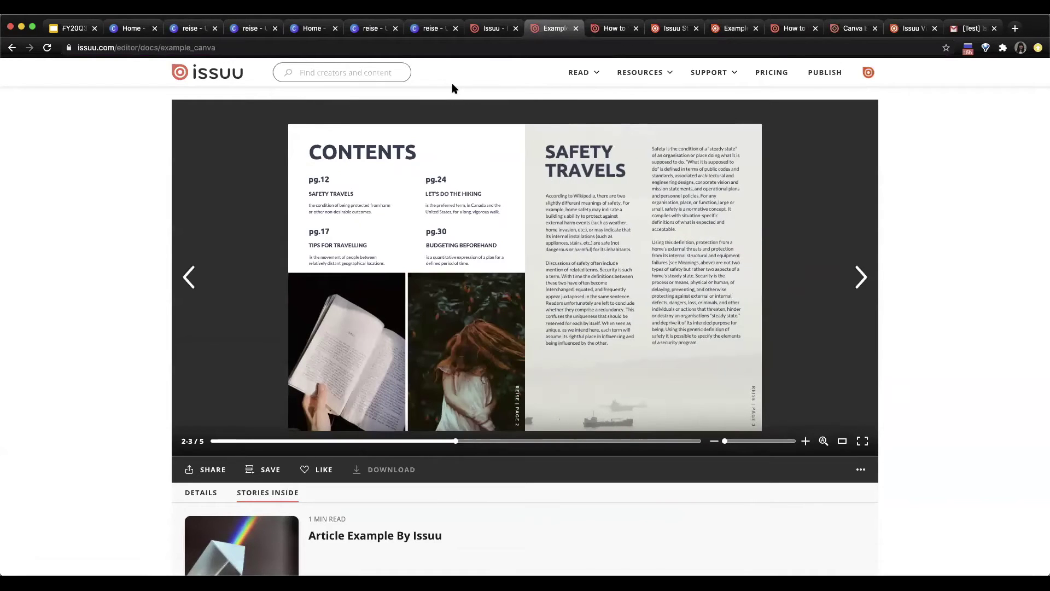
# Switch back to the Issuu publishing page, open the Example publication's overview, and look through its article story in the mobile preview
pyautogui.click(491, 28)
pyautogui.click(644, 274)
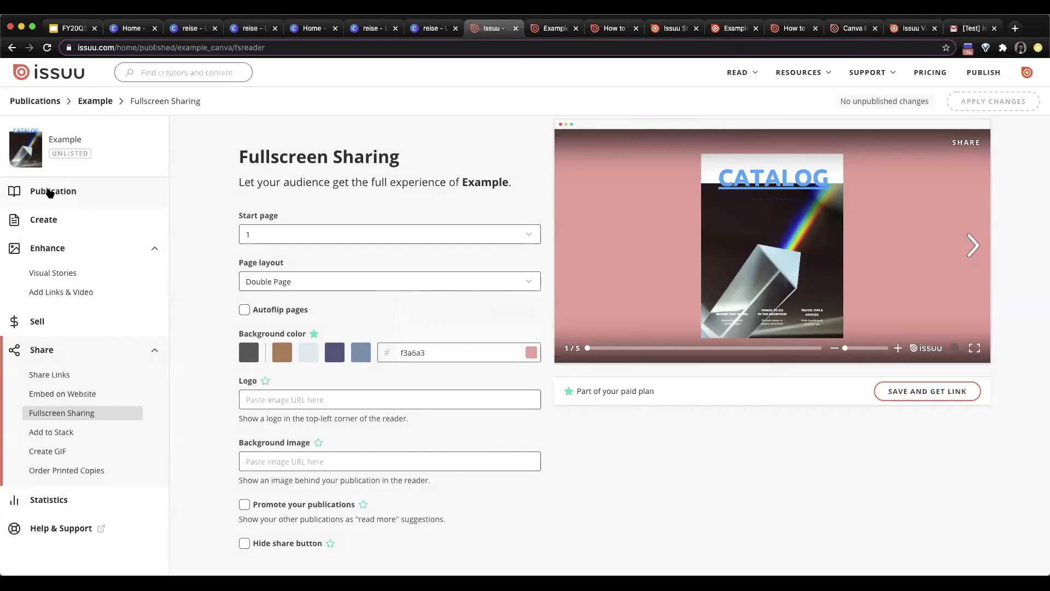
pyautogui.click(50, 191)
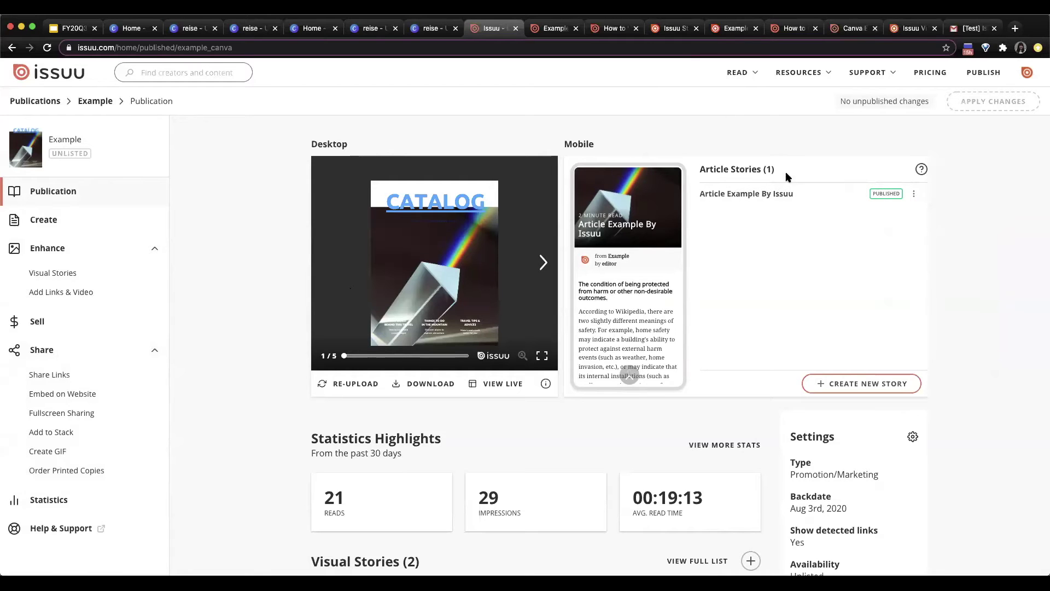
pyautogui.scroll(-5, 640, 257)
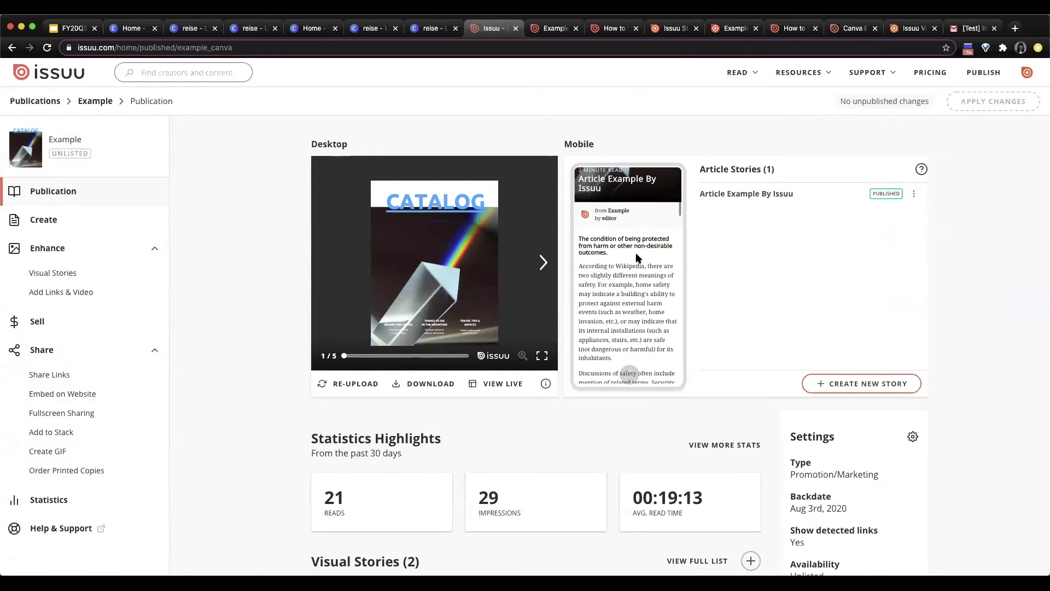
pyautogui.scroll(-5, 641, 257)
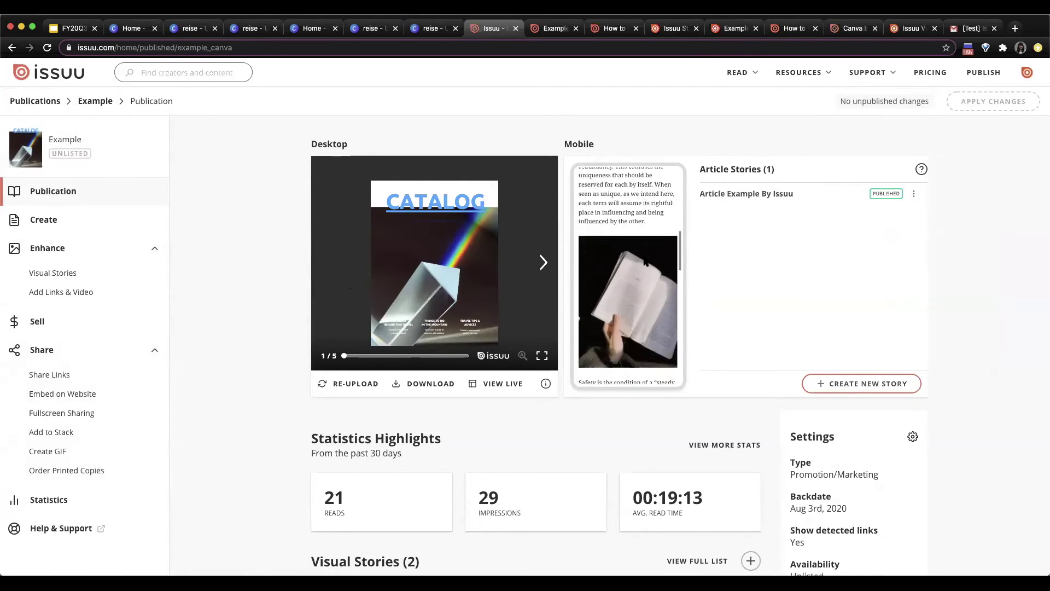
pyautogui.scroll(10, 645, 258)
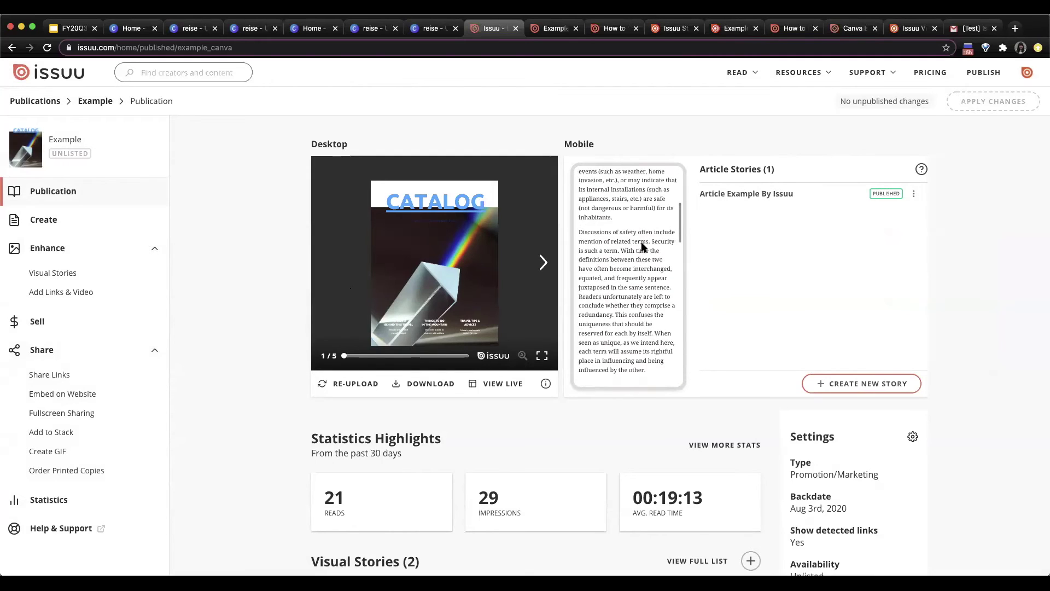
# Open the Article Example By Issuu story for editing and review which catalog pages are selected for it, leaving the selection unchanged
pyautogui.click(915, 196)
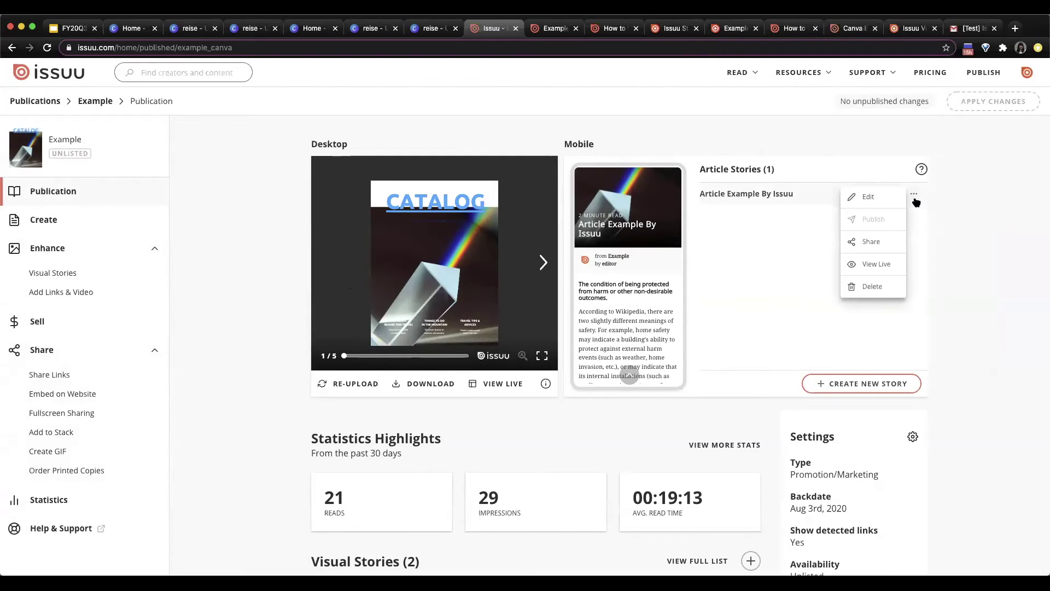
pyautogui.click(867, 198)
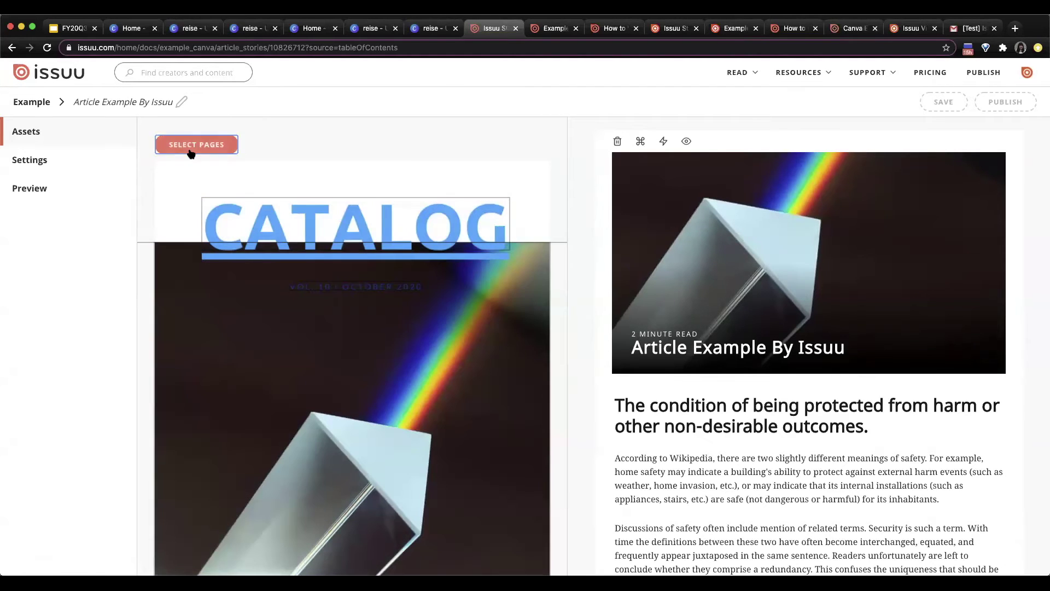
pyautogui.click(194, 145)
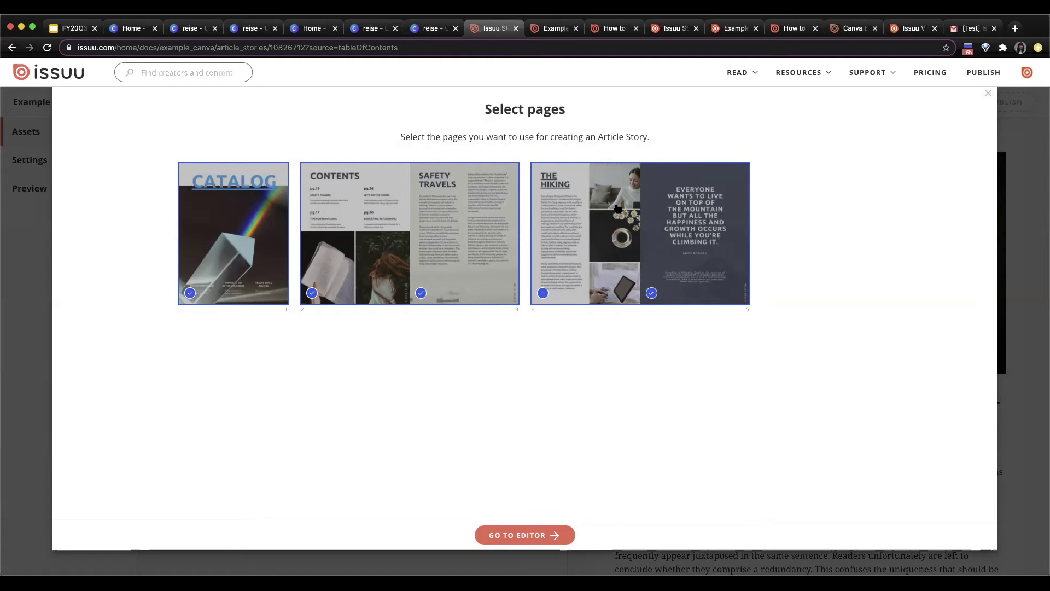
pyautogui.moveTo(1027, 72)
pyautogui.click(988, 94)
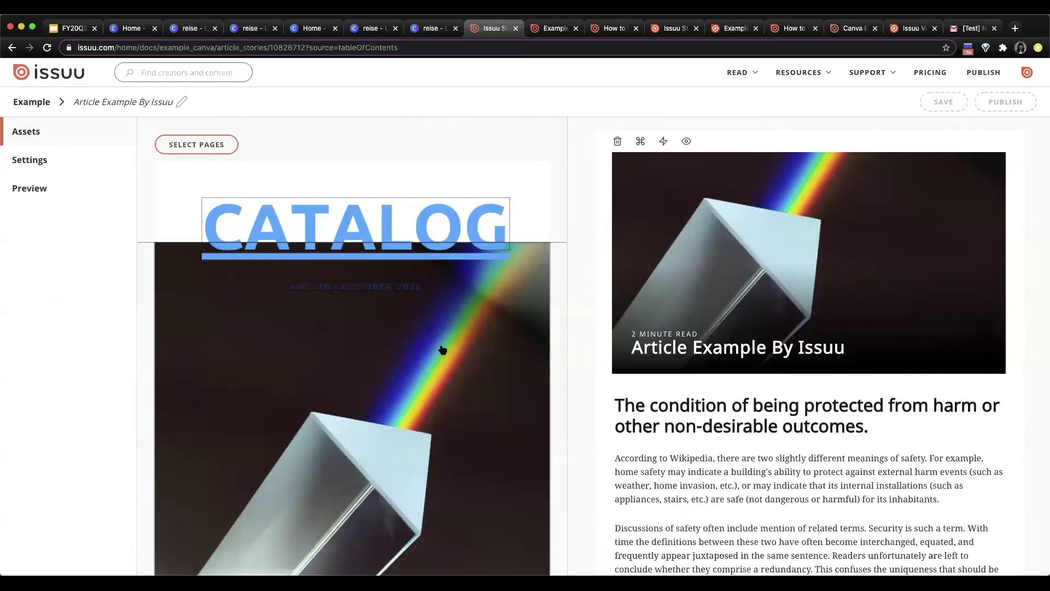
# Examine the catalog's source pages down to Safety Travels alongside the opening text and first image of the article
pyautogui.scroll(-5, 443, 348)
pyautogui.scroll(-6, 682, 340)
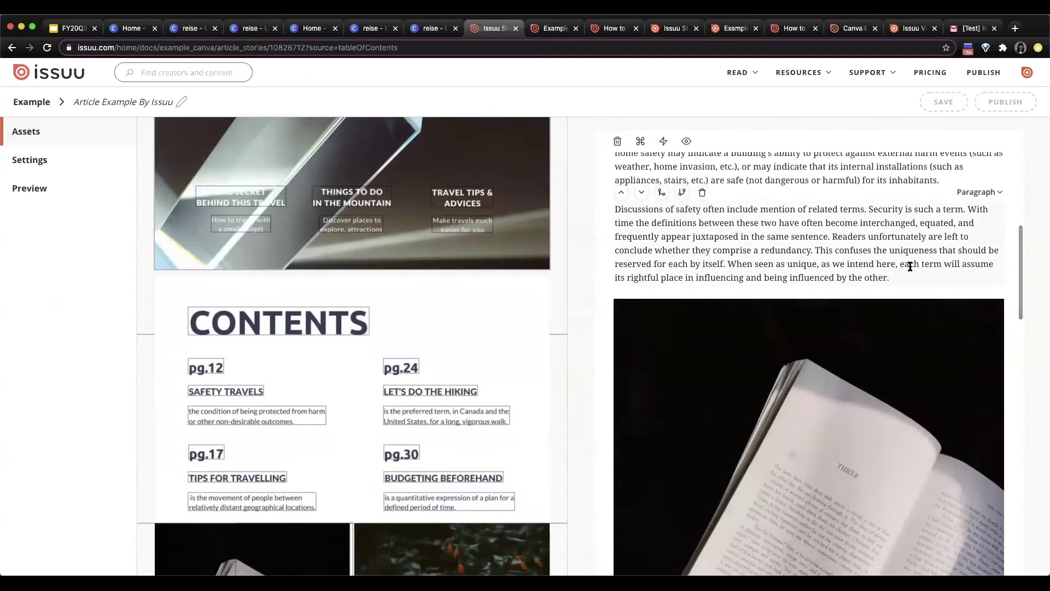
pyautogui.scroll(2, 908, 264)
pyautogui.scroll(-8, 443, 313)
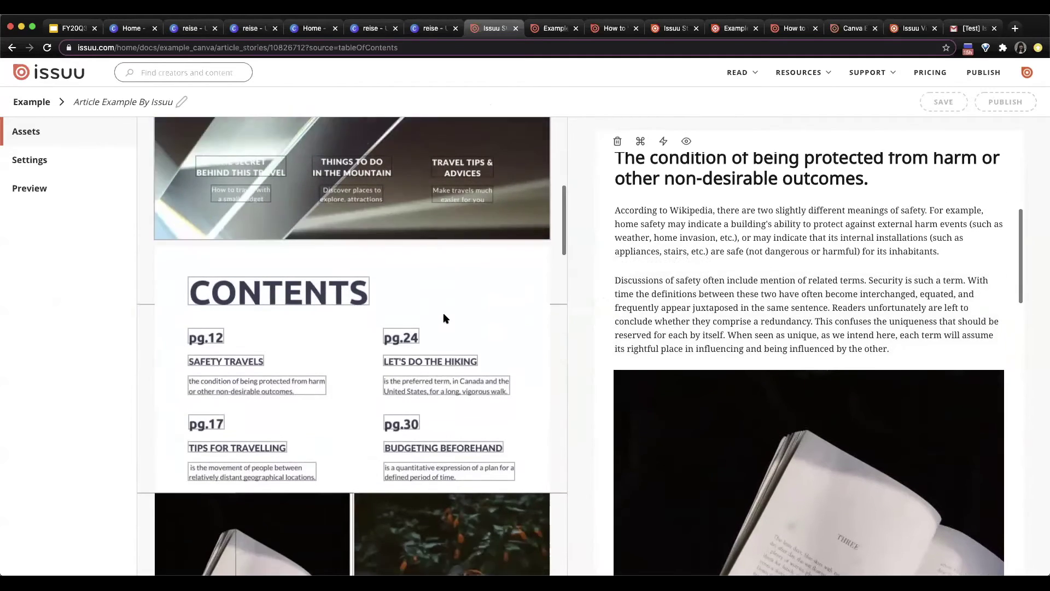
pyautogui.scroll(-2, 213, 402)
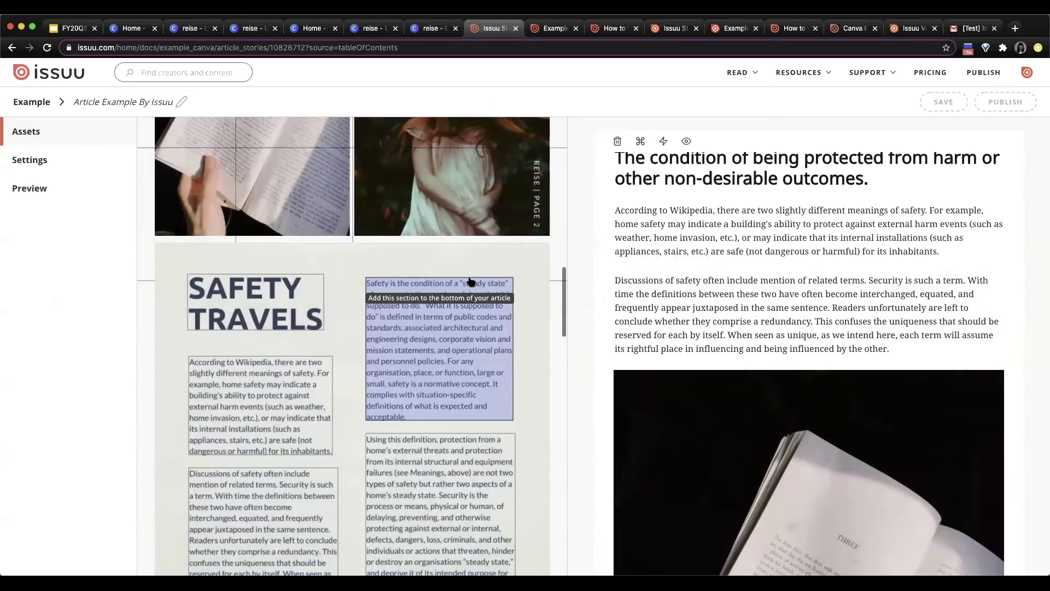
pyautogui.scroll(1, 830, 234)
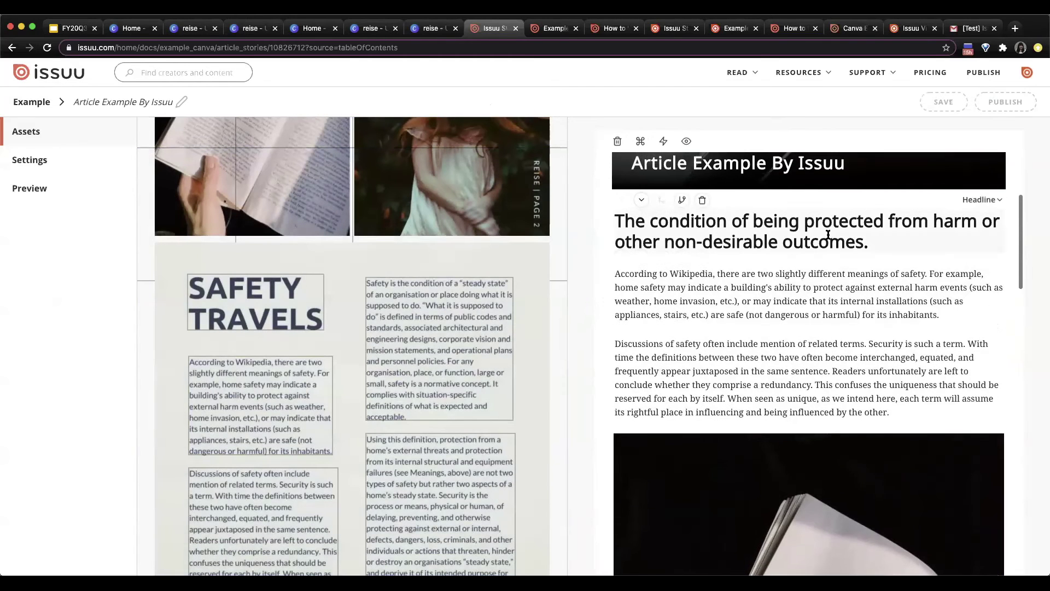
pyautogui.scroll(2, 830, 234)
pyautogui.scroll(-7, 813, 286)
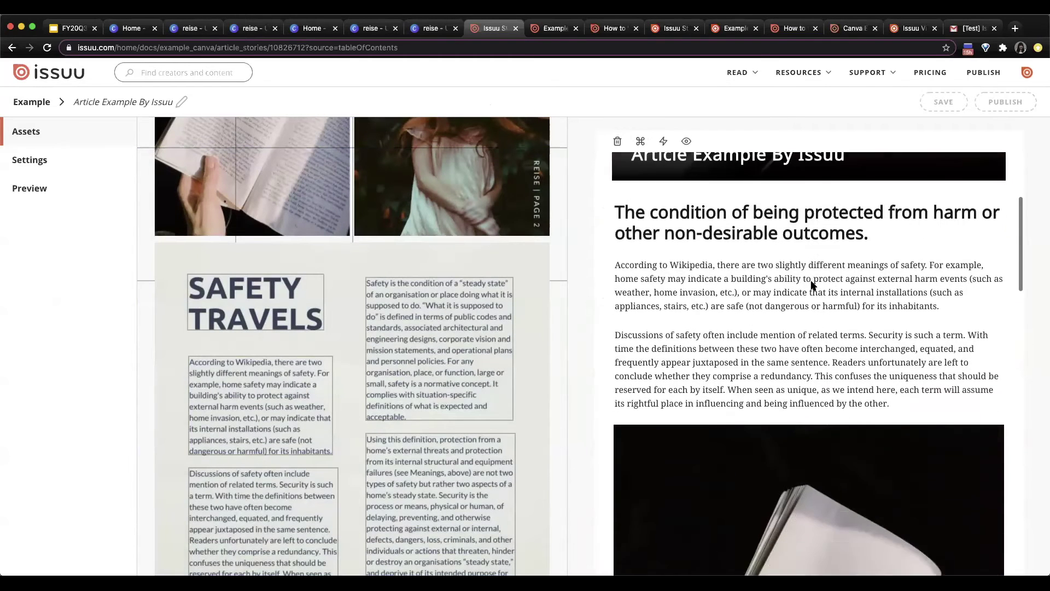
pyautogui.scroll(1, 814, 286)
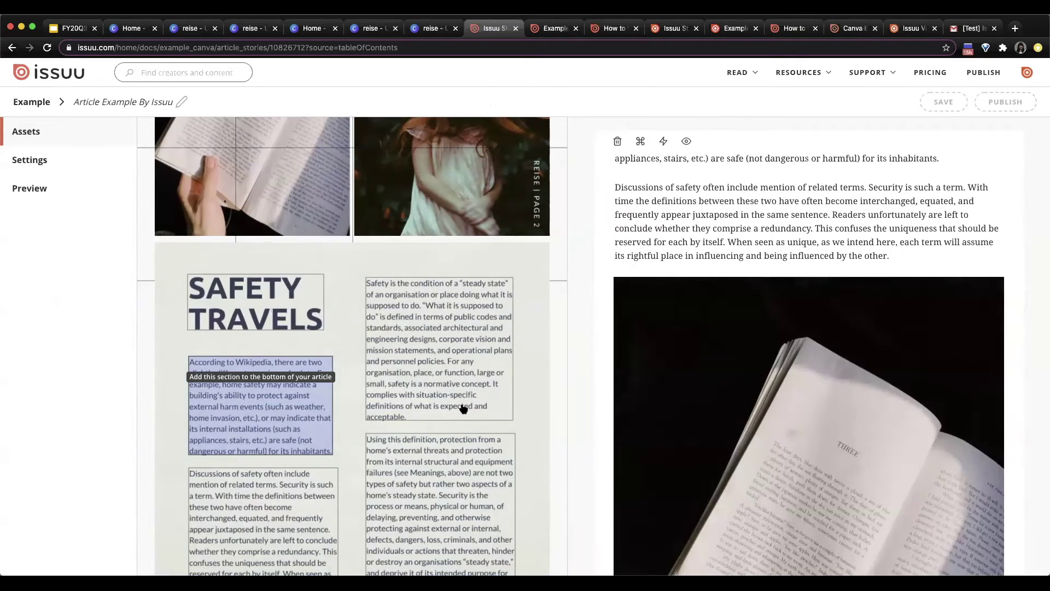
# Try the Subtitle, Paragraph and Quote styles on the article's opening sentence, and set it back to Headline
pyautogui.scroll(4, 755, 335)
pyautogui.click(983, 220)
pyautogui.click(965, 274)
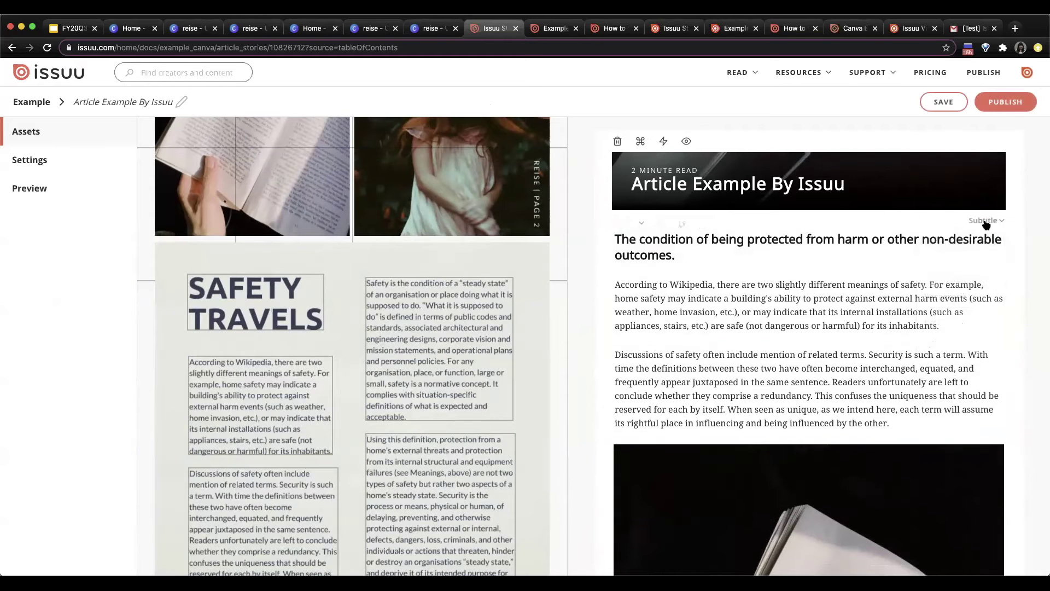
pyautogui.click(983, 220)
pyautogui.click(963, 297)
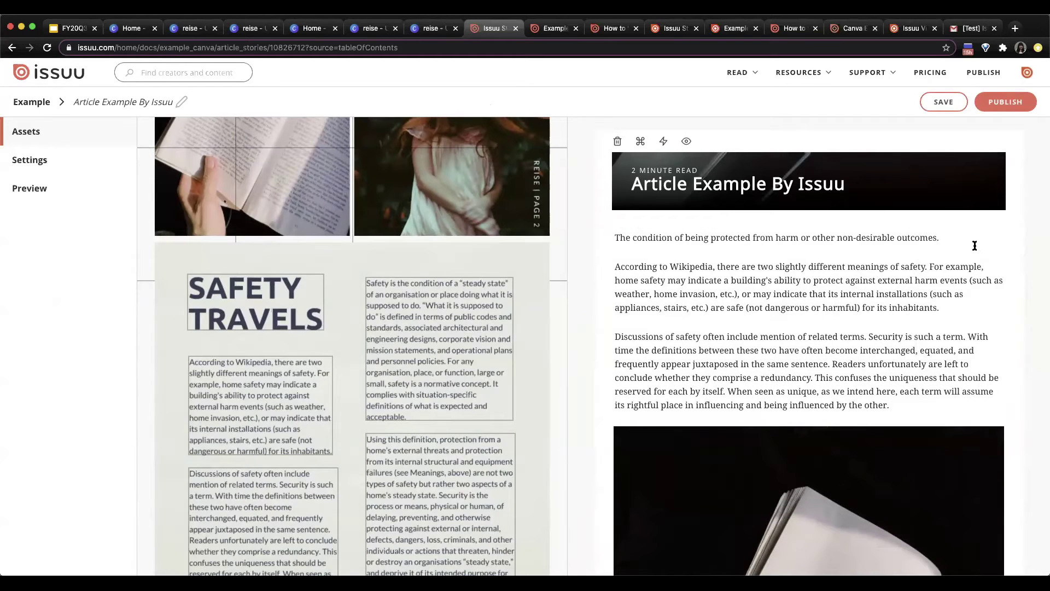
pyautogui.click(979, 221)
pyautogui.click(962, 322)
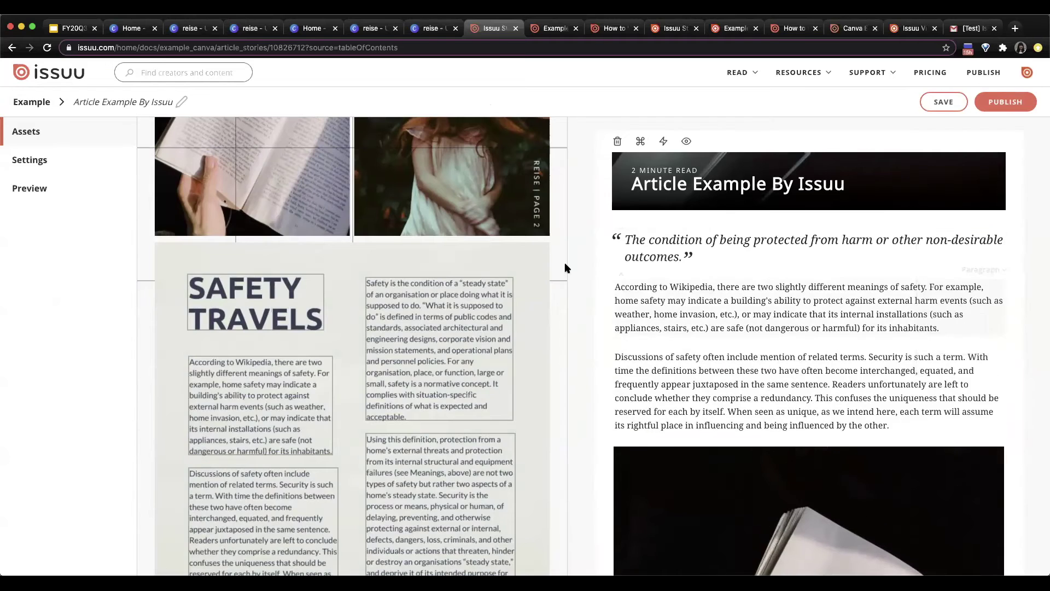
pyautogui.click(996, 221)
pyautogui.click(990, 221)
pyautogui.click(984, 221)
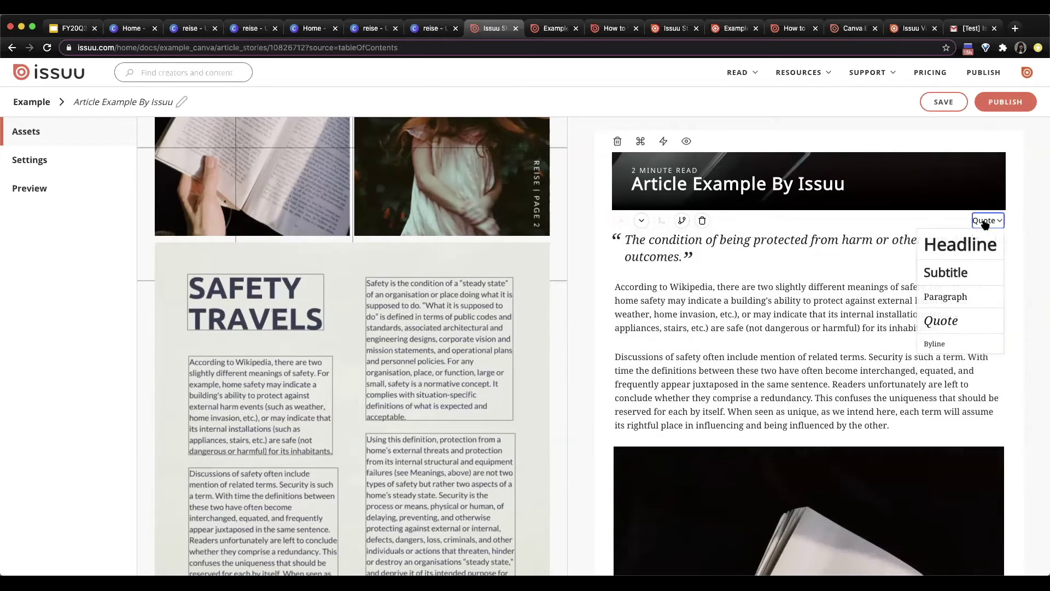
pyautogui.click(958, 245)
# Examine the remaining article images and paragraphs alongside The Hiking source page
pyautogui.scroll(-6, 889, 342)
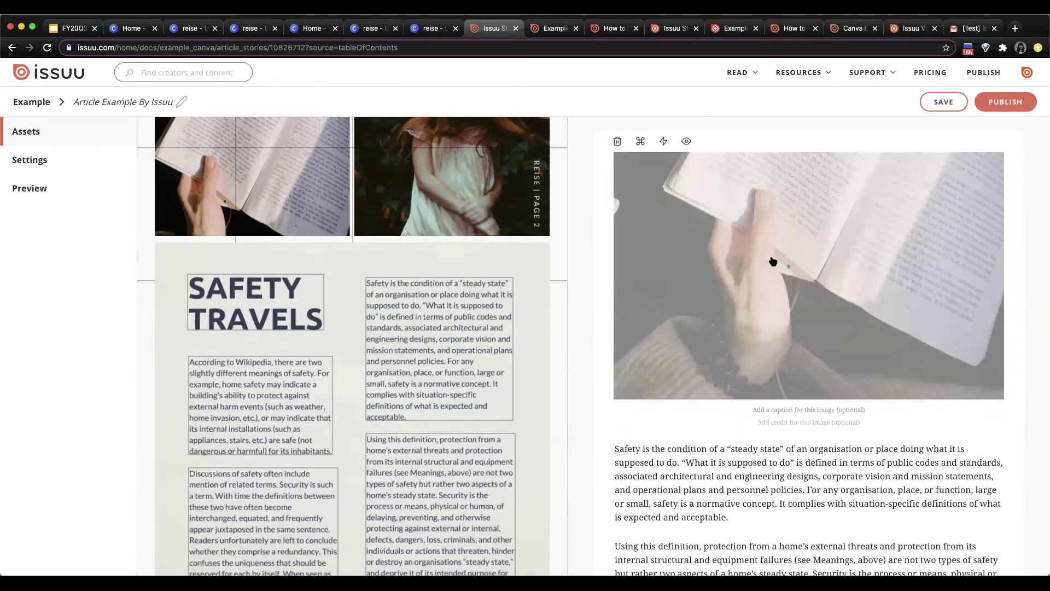
pyautogui.scroll(-5, 481, 307)
pyautogui.scroll(-8, 498, 297)
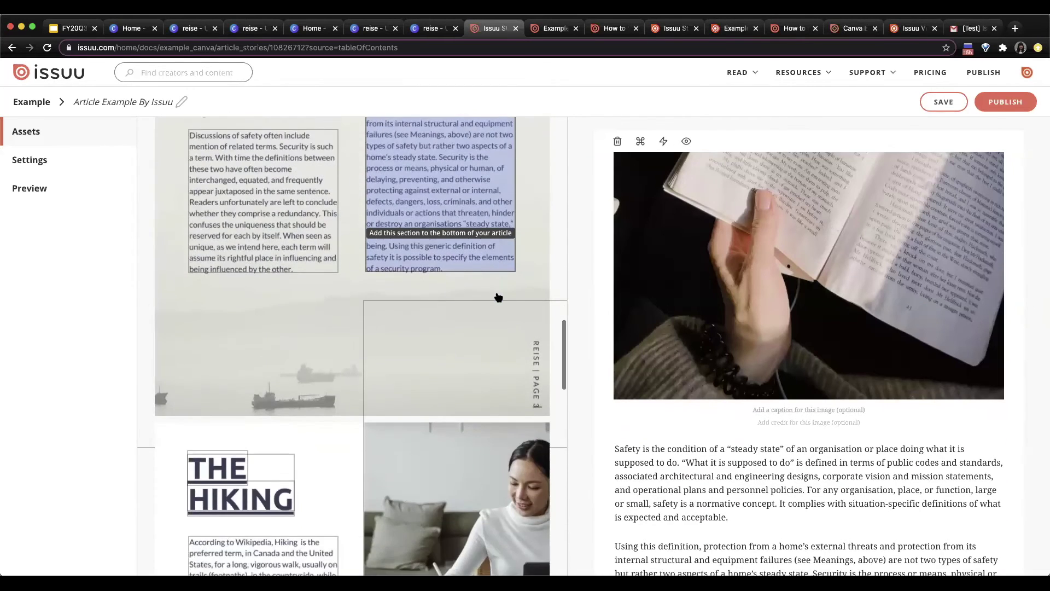
pyautogui.scroll(-1, 263, 257)
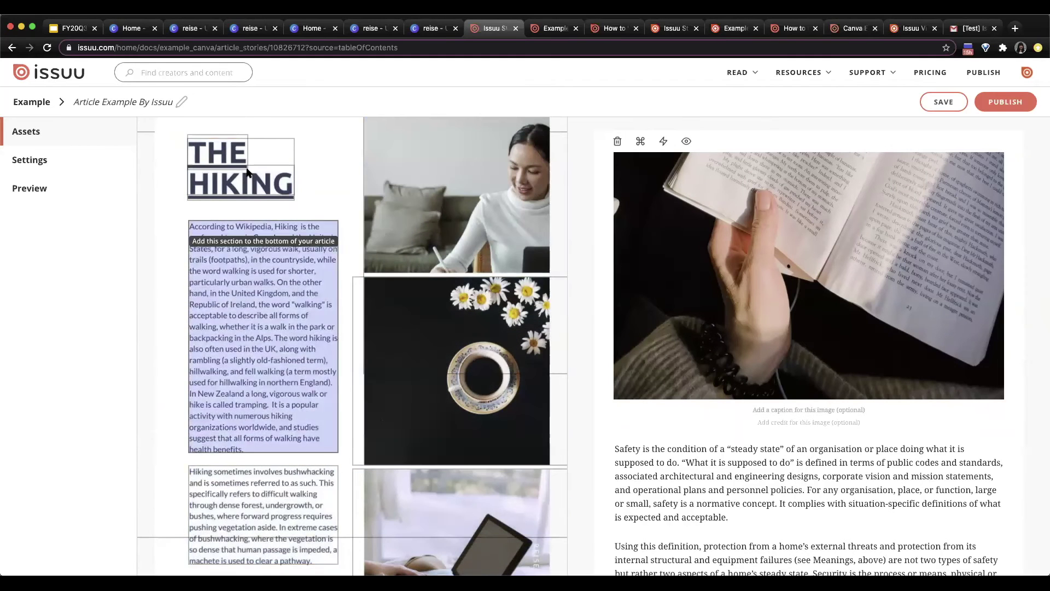
pyautogui.scroll(-15, 829, 403)
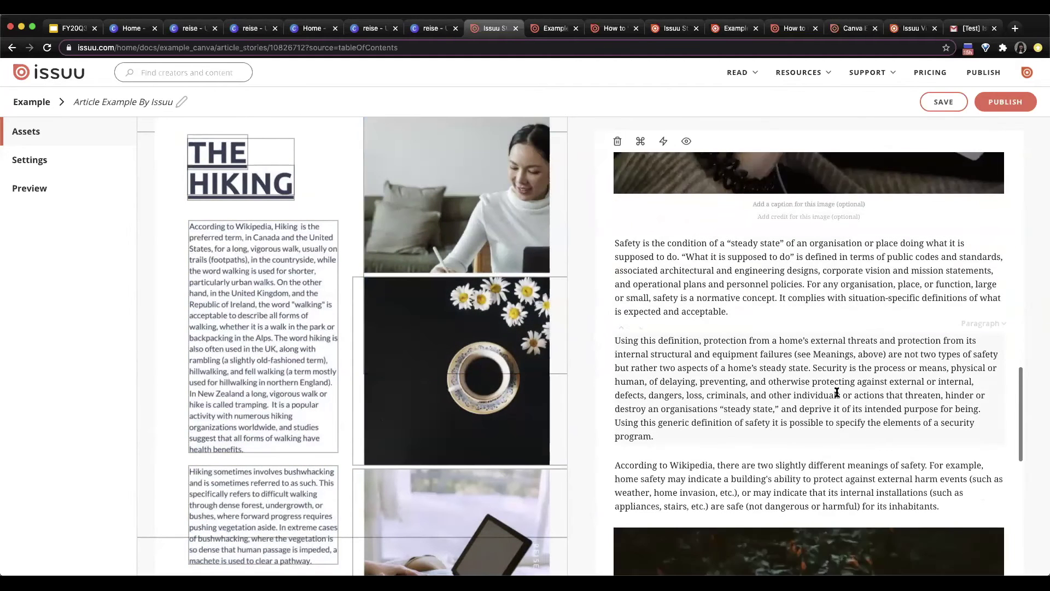
pyautogui.scroll(10, 837, 392)
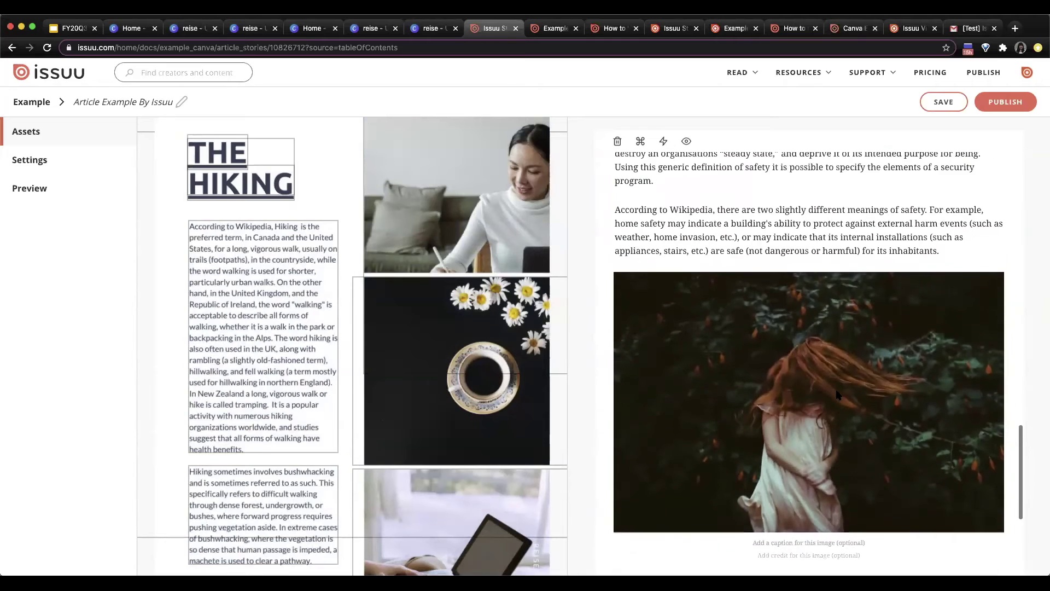
pyautogui.scroll(10, 836, 391)
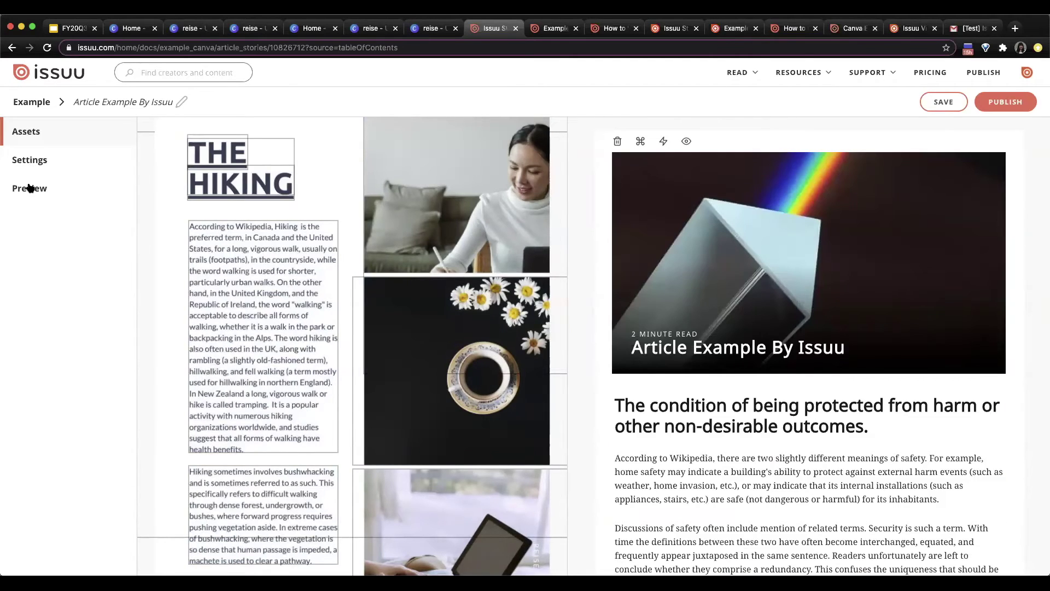
# Preview the article story on the phone mockup and read through it to the last image and back to the title
pyautogui.click(30, 188)
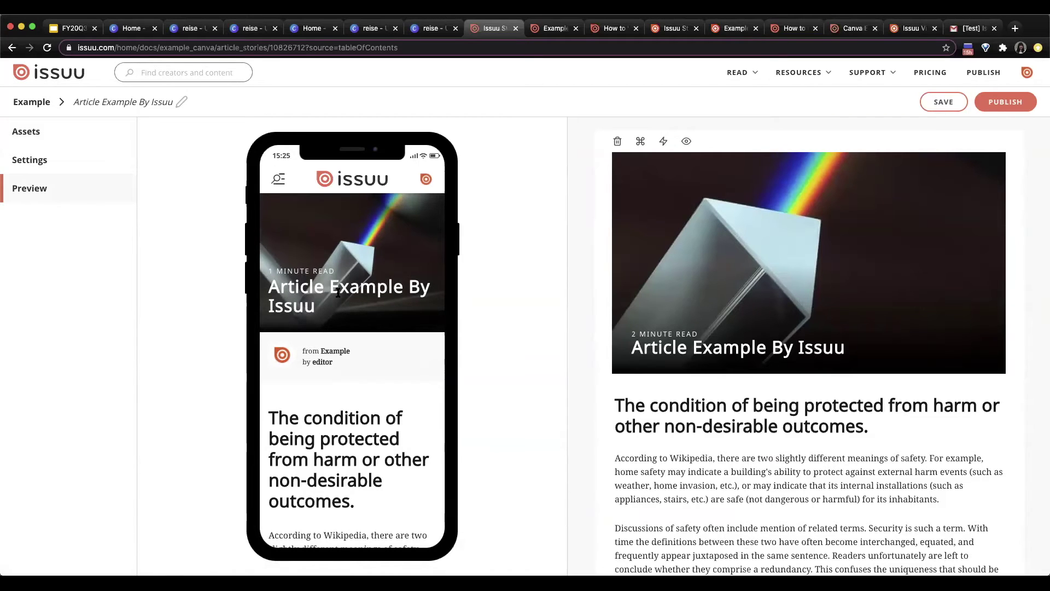
pyautogui.scroll(-3, 338, 293)
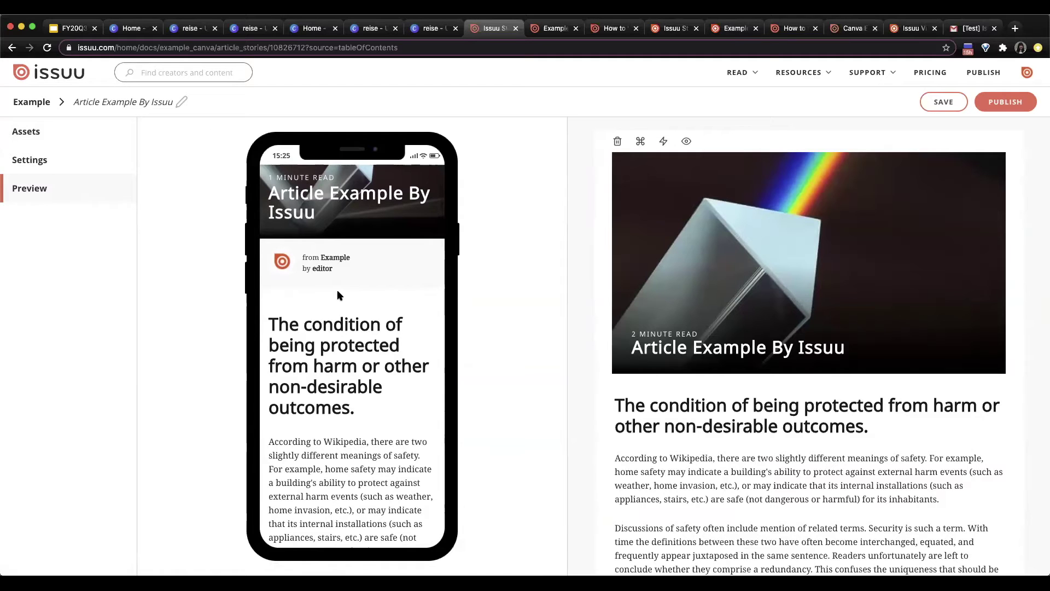
pyautogui.scroll(-2, 337, 295)
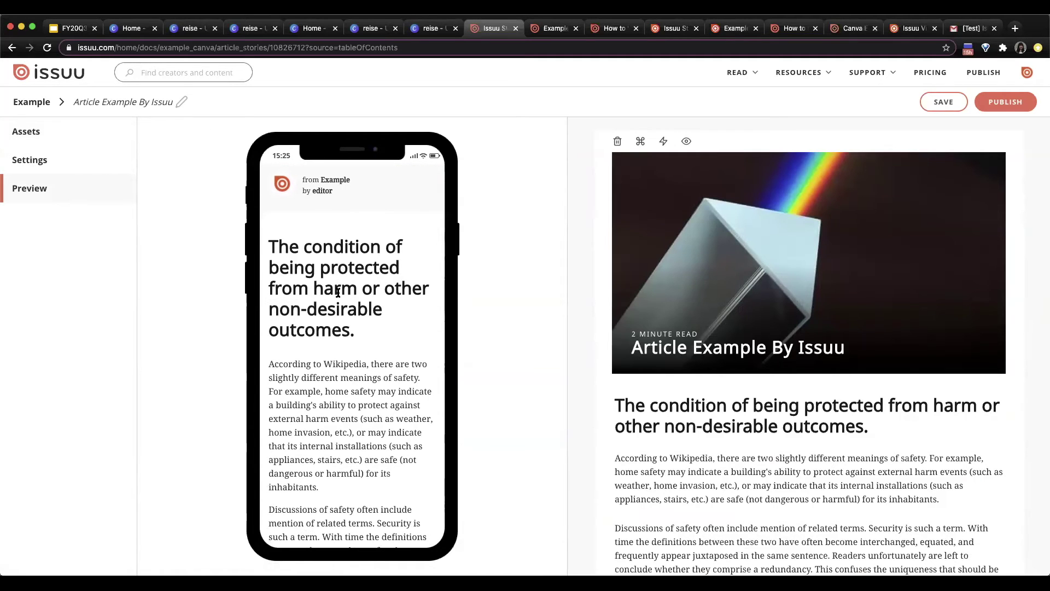
pyautogui.scroll(-4, 338, 293)
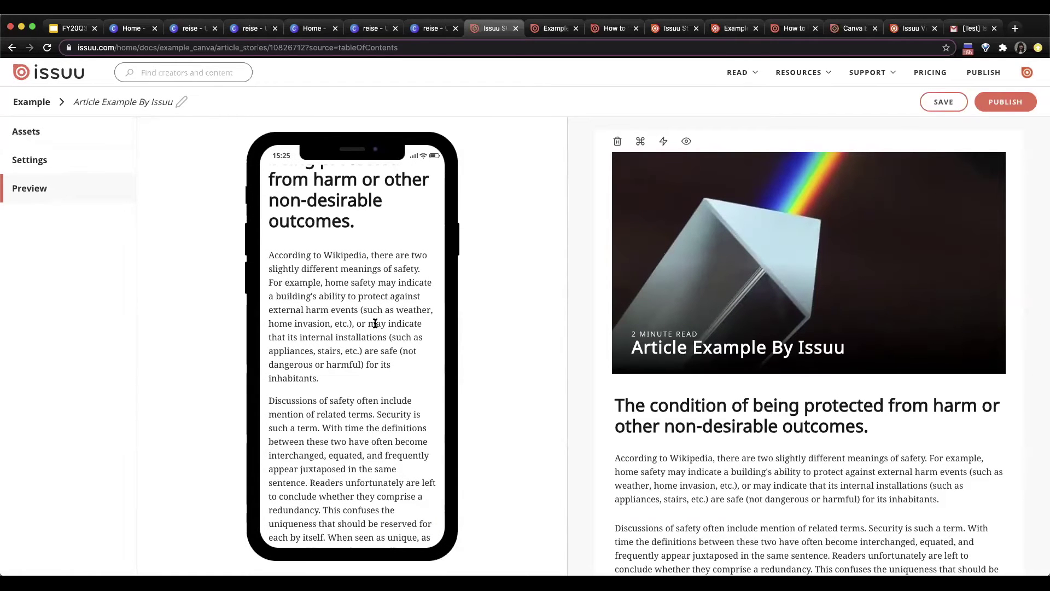
pyautogui.scroll(-6, 397, 337)
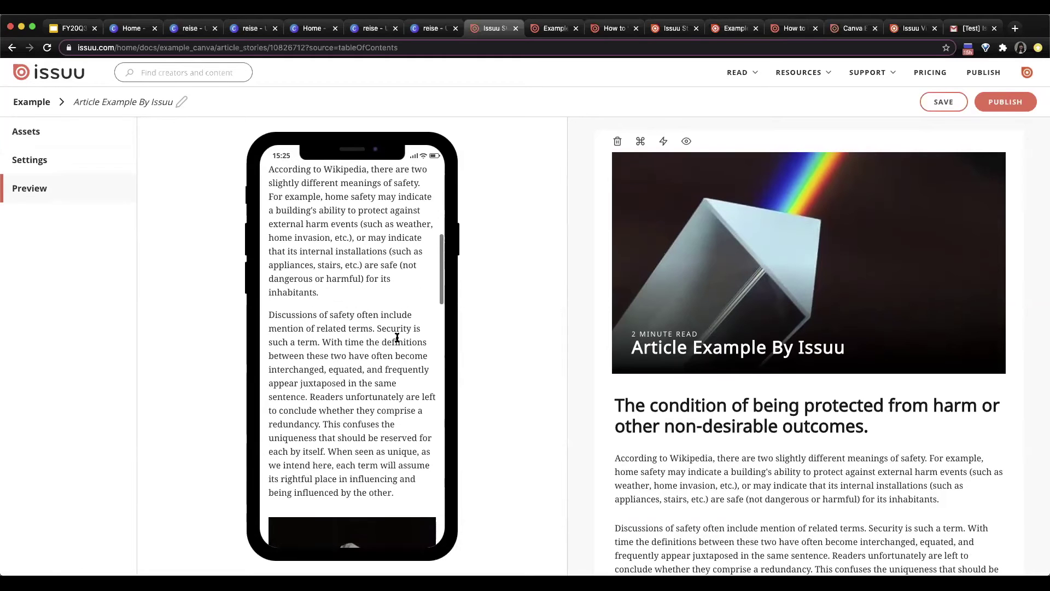
pyautogui.scroll(5, 397, 337)
pyautogui.scroll(4, 398, 337)
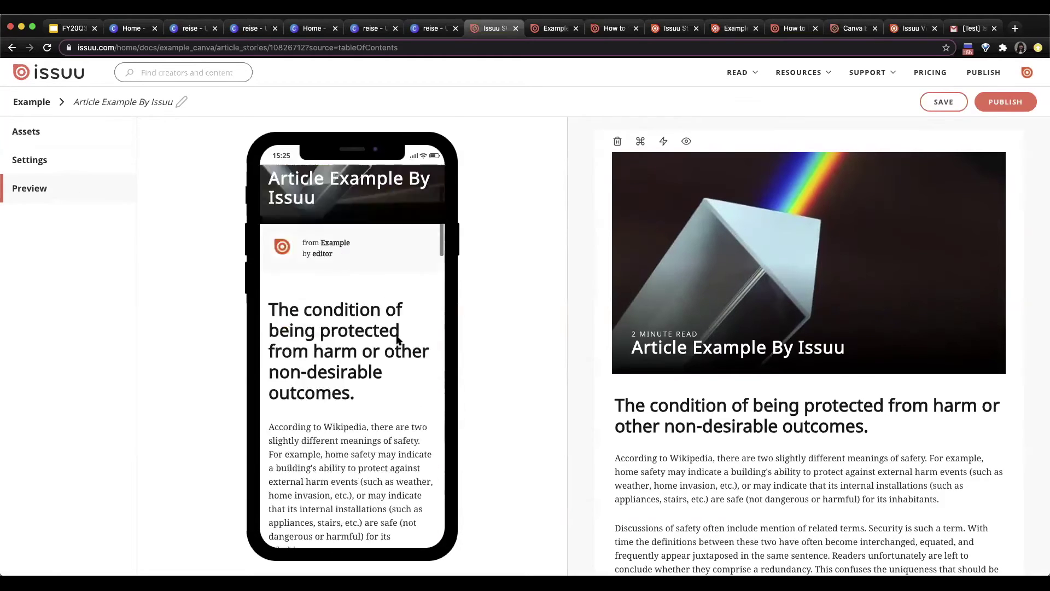
pyautogui.scroll(-1, 398, 339)
pyautogui.scroll(-10, 397, 339)
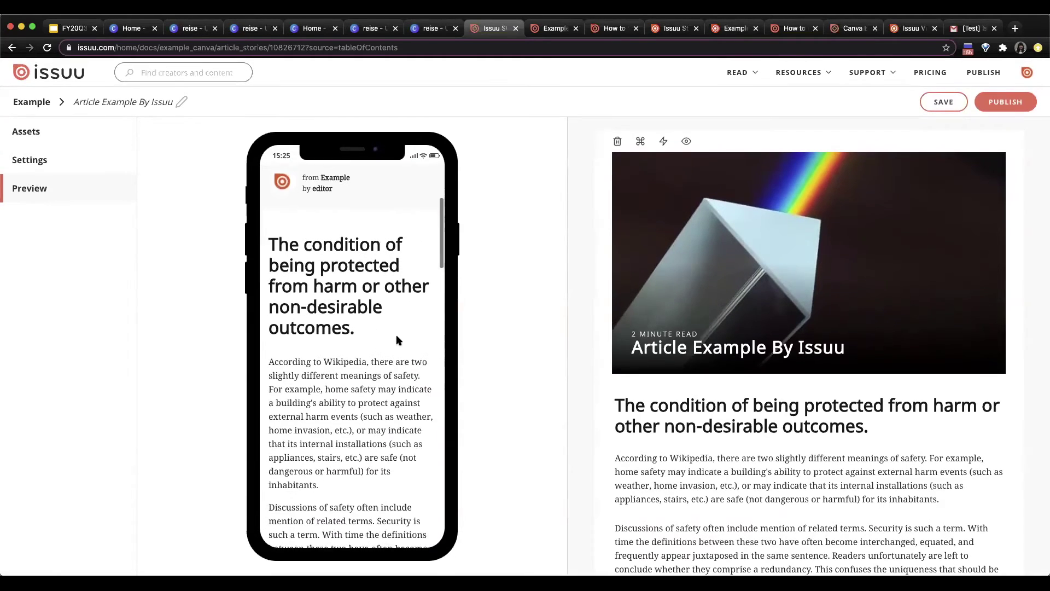
pyautogui.scroll(-10, 397, 339)
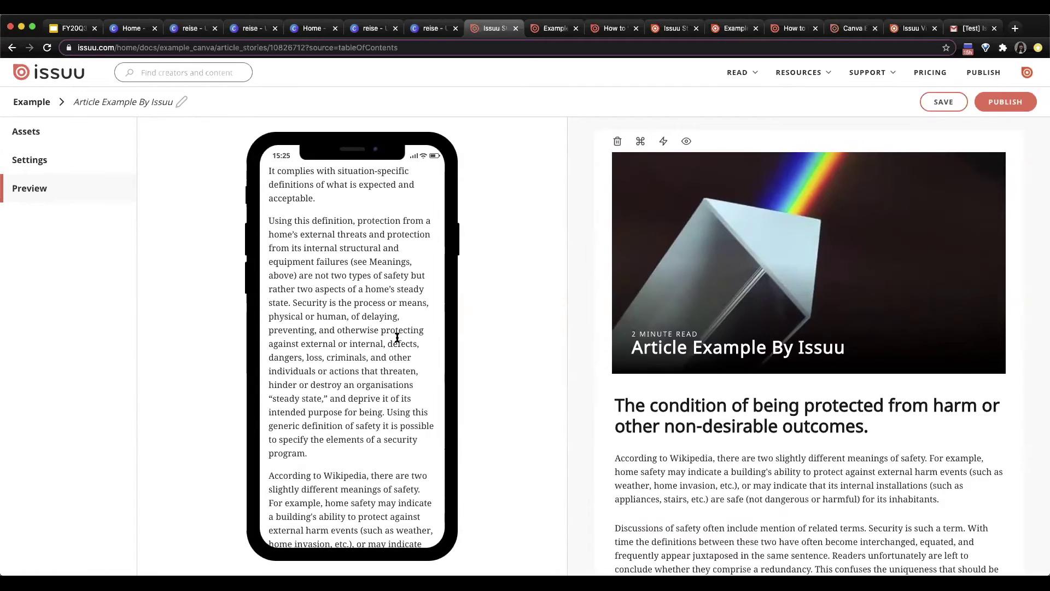
pyautogui.scroll(-5, 397, 338)
pyautogui.scroll(10, 397, 337)
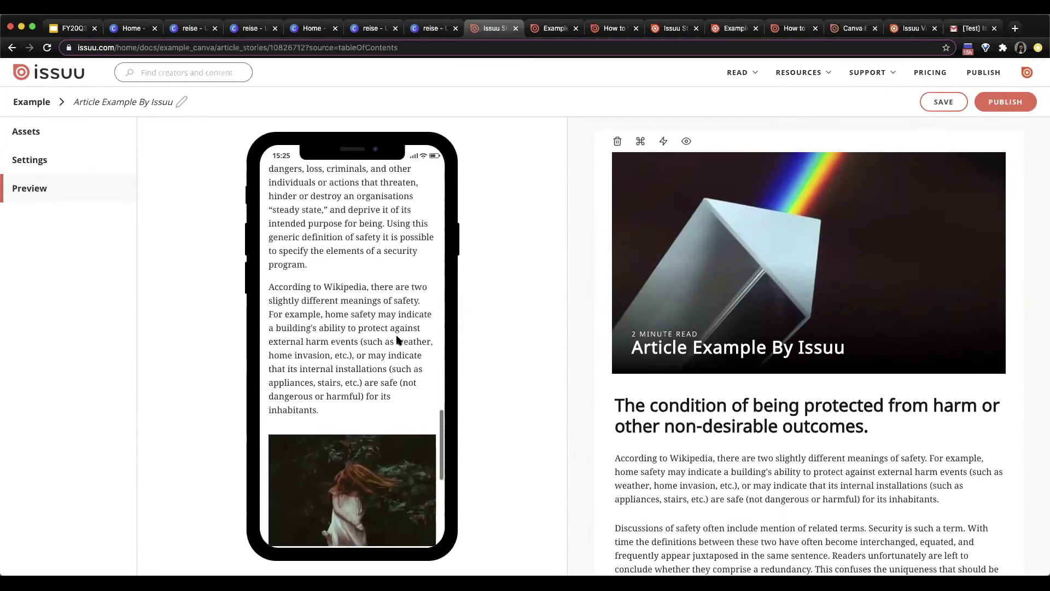
pyautogui.scroll(10, 397, 338)
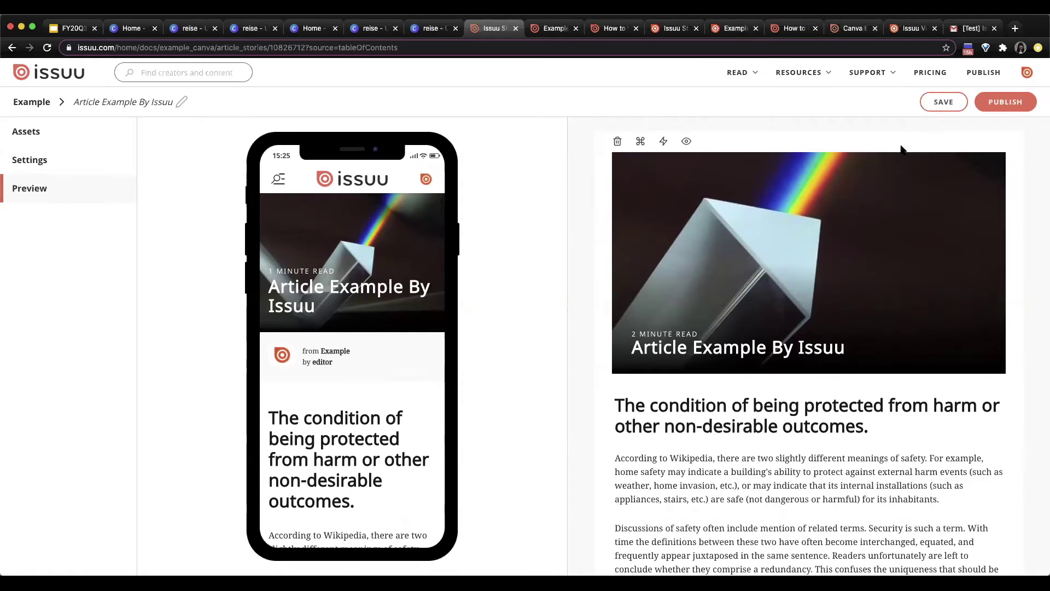
# Publish the Article Example By Issuu story and close its sharing options
pyautogui.click(1001, 104)
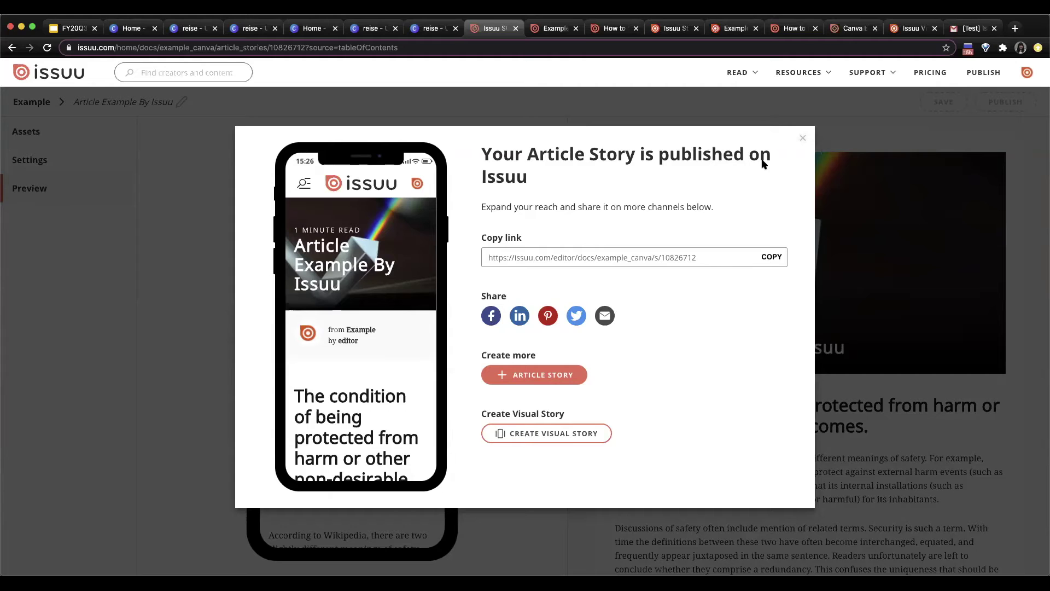
pyautogui.click(803, 137)
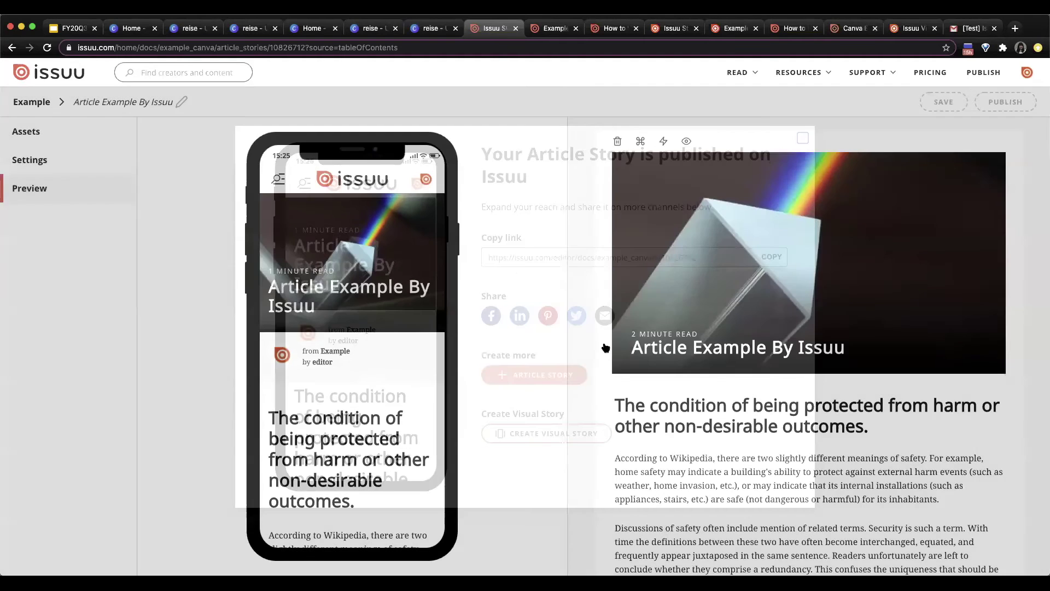
# Go to the visual stories of the Example publication created Aug 3rd, 2020 and open the Canva Example story for editing
pyautogui.click(48, 80)
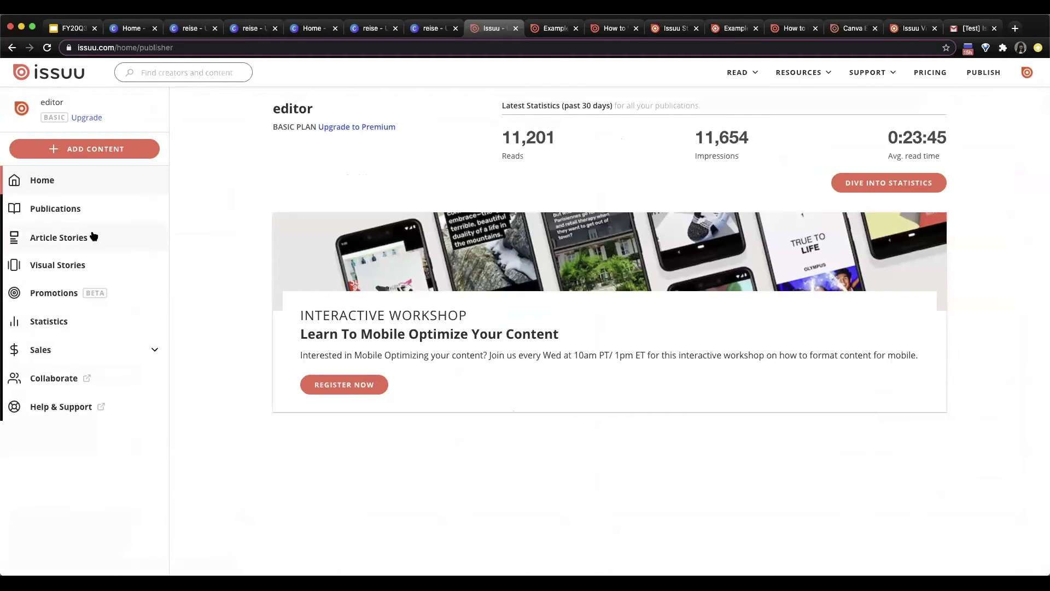
pyautogui.click(73, 216)
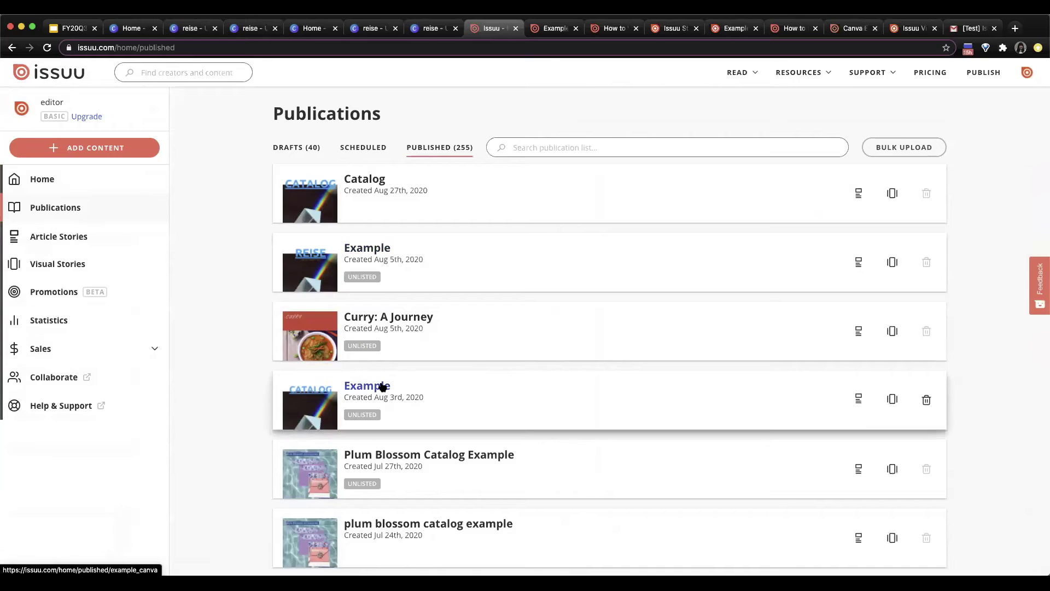
pyautogui.click(382, 386)
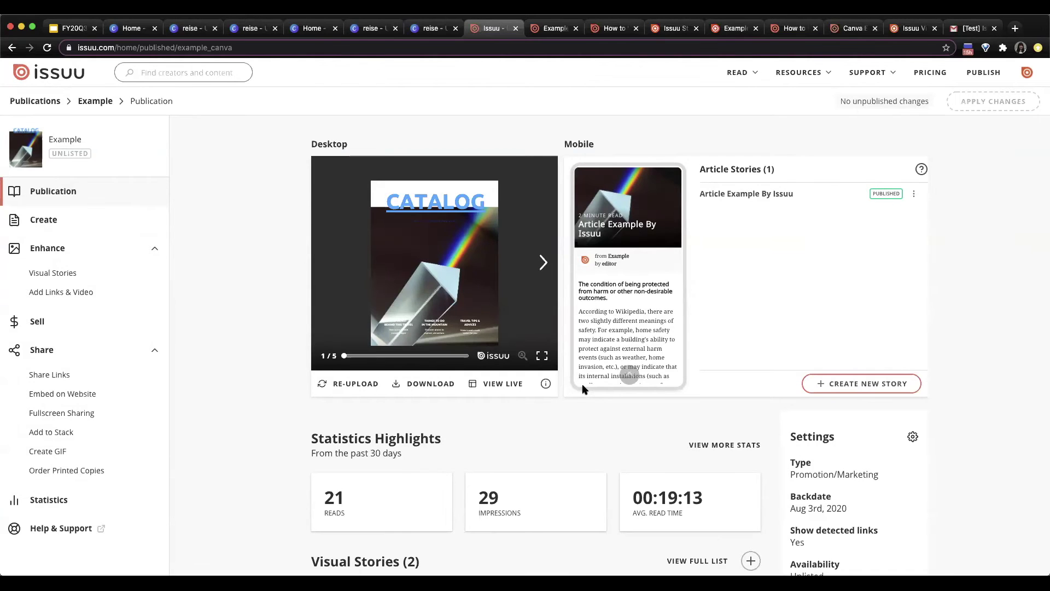
pyautogui.click(80, 273)
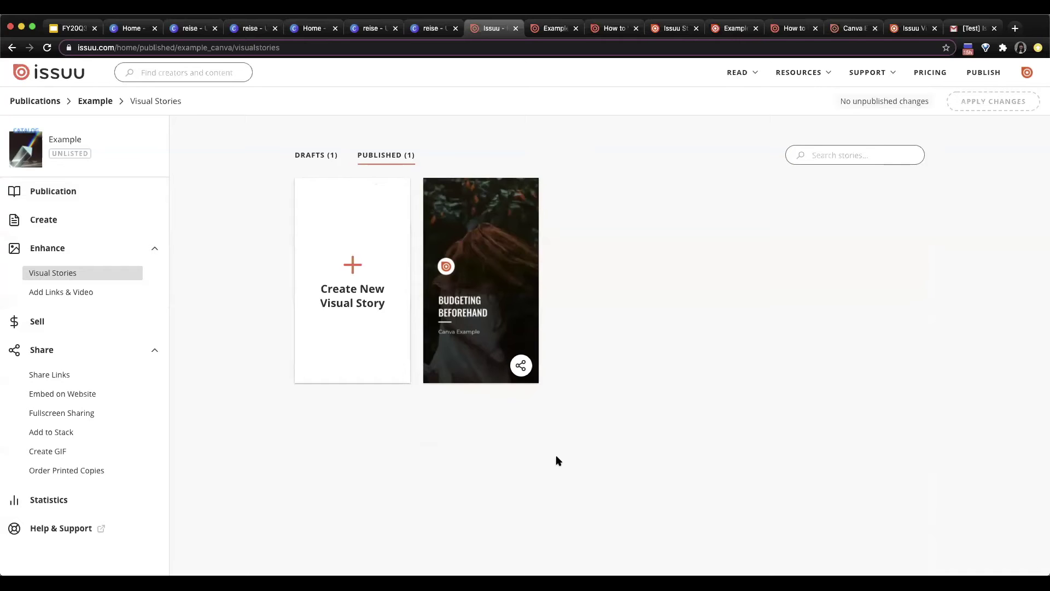
pyautogui.moveTo(547, 261)
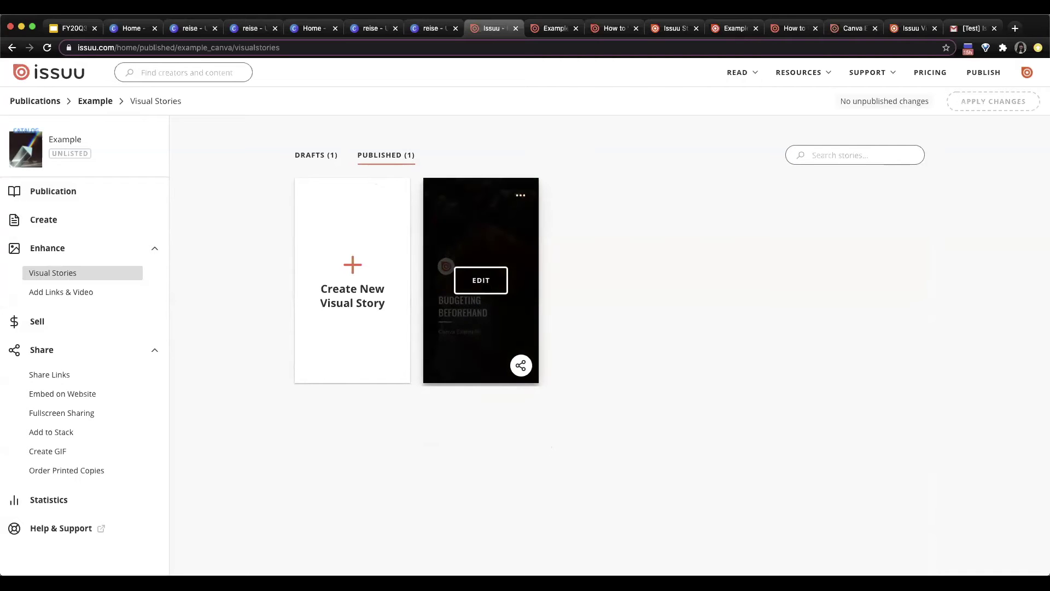
pyautogui.click(481, 280)
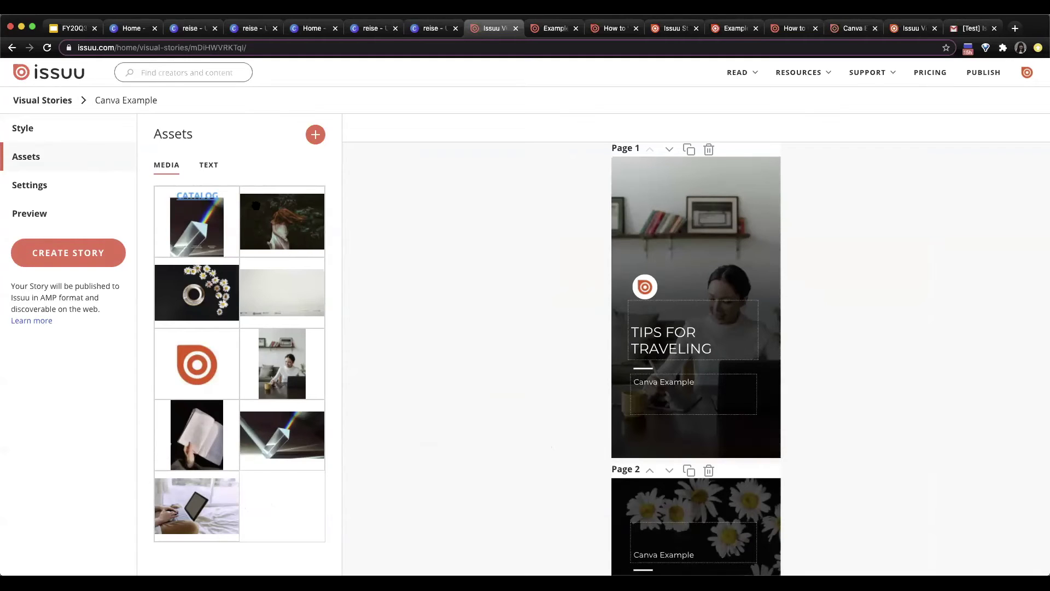
# Check the story's text and media assets and replace the Page 1 background with the photo of the long-haired woman
pyautogui.click(208, 171)
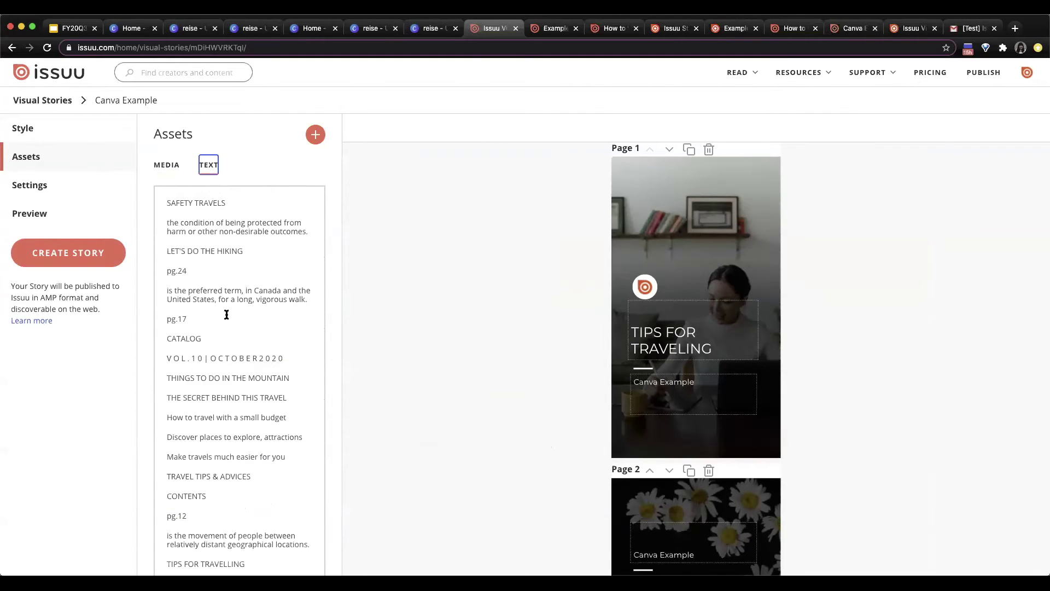
pyautogui.click(174, 166)
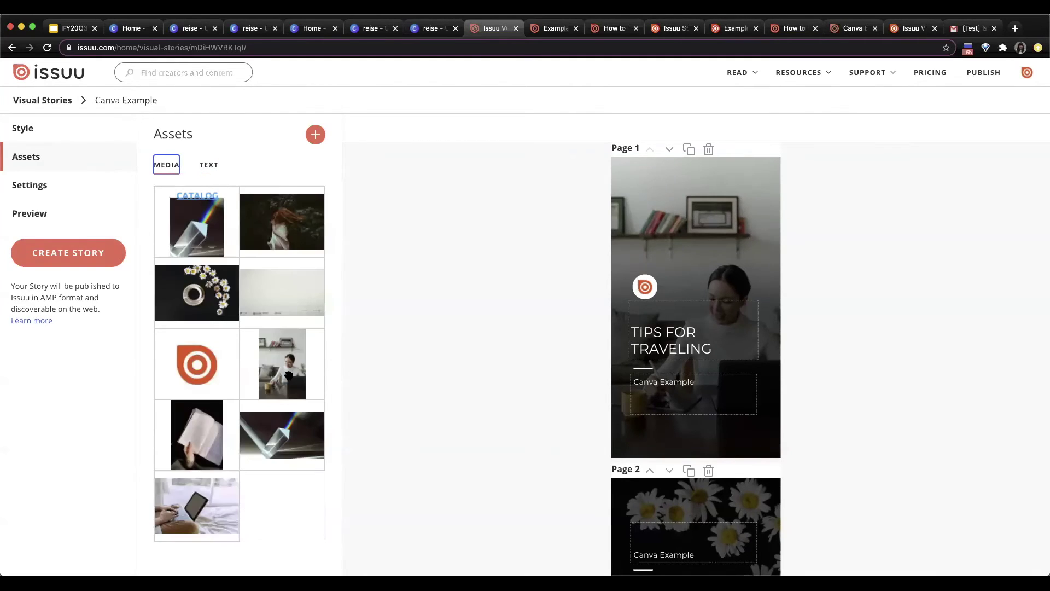
pyautogui.scroll(-10, 683, 257)
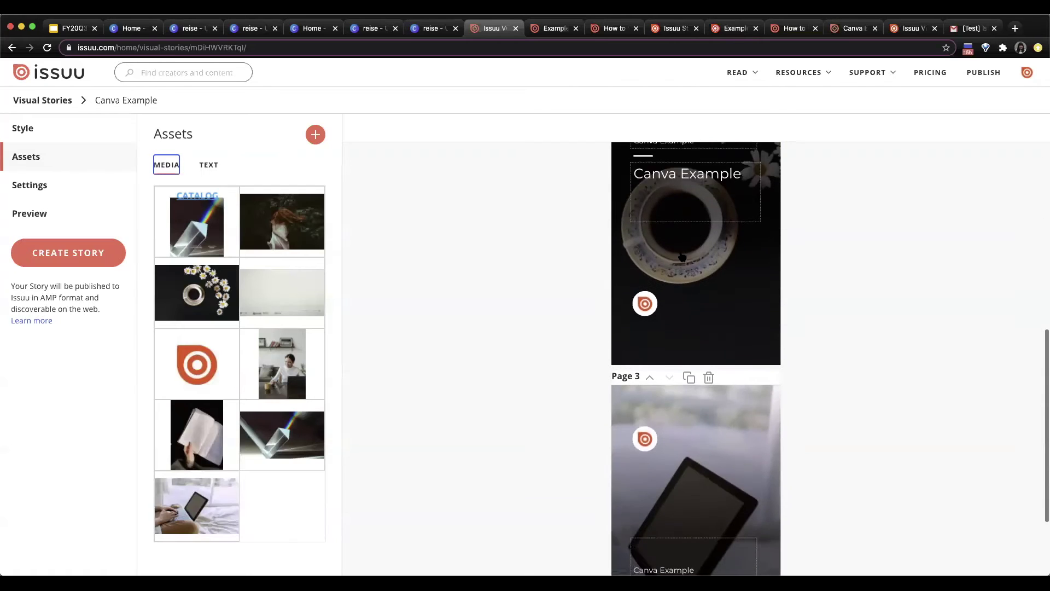
pyautogui.scroll(10, 668, 307)
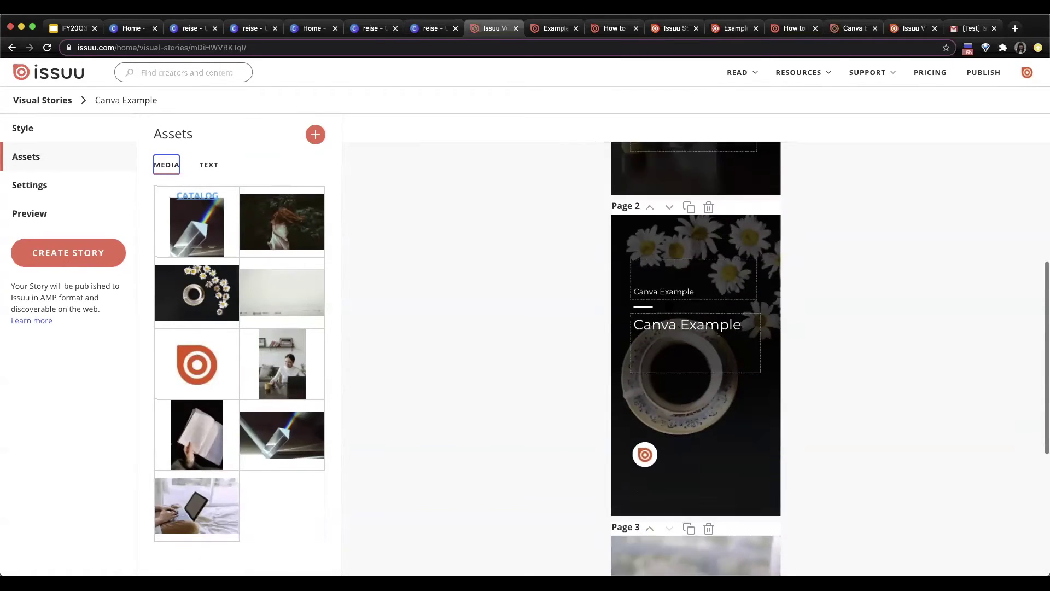
pyautogui.moveTo(301, 230); pyautogui.dragTo(743, 259)
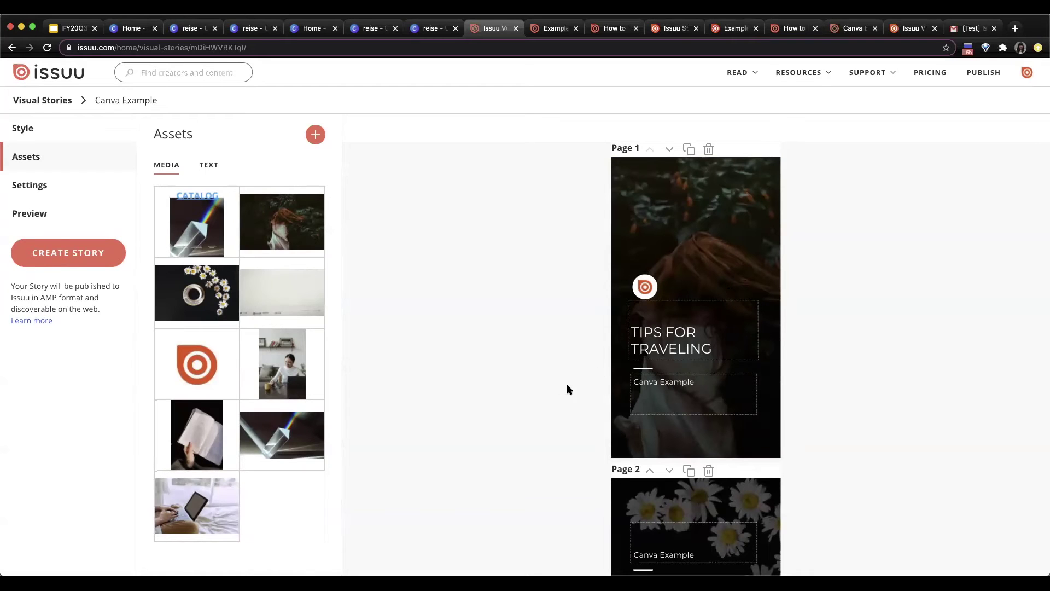
# Set the font of the TIPS FOR TRAVELING title on Page 1 to Lato Regular
pyautogui.scroll(-2, 569, 390)
pyautogui.click(711, 276)
pyautogui.click(421, 129)
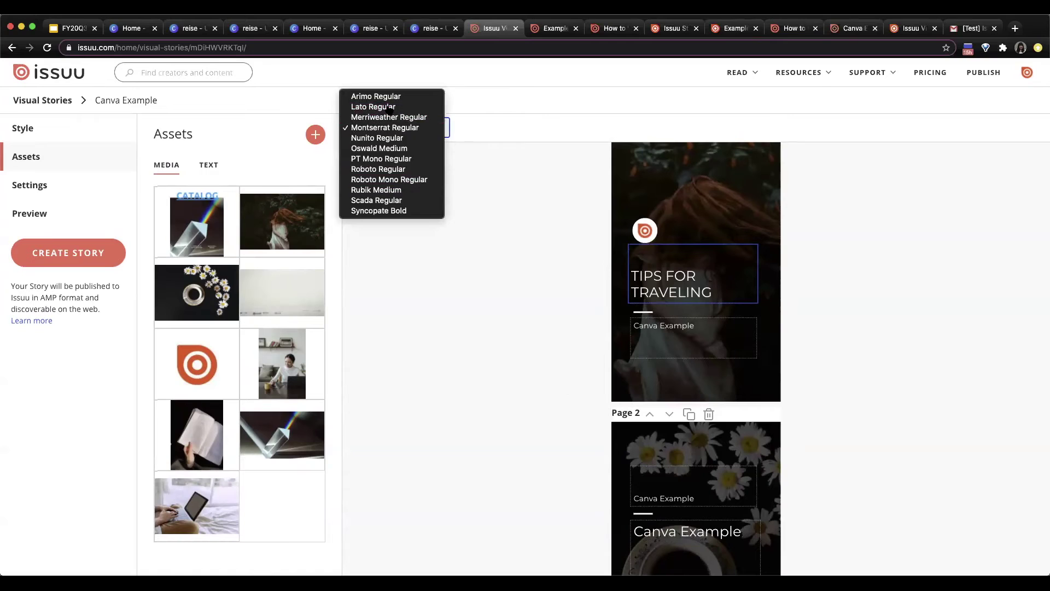
pyautogui.click(389, 107)
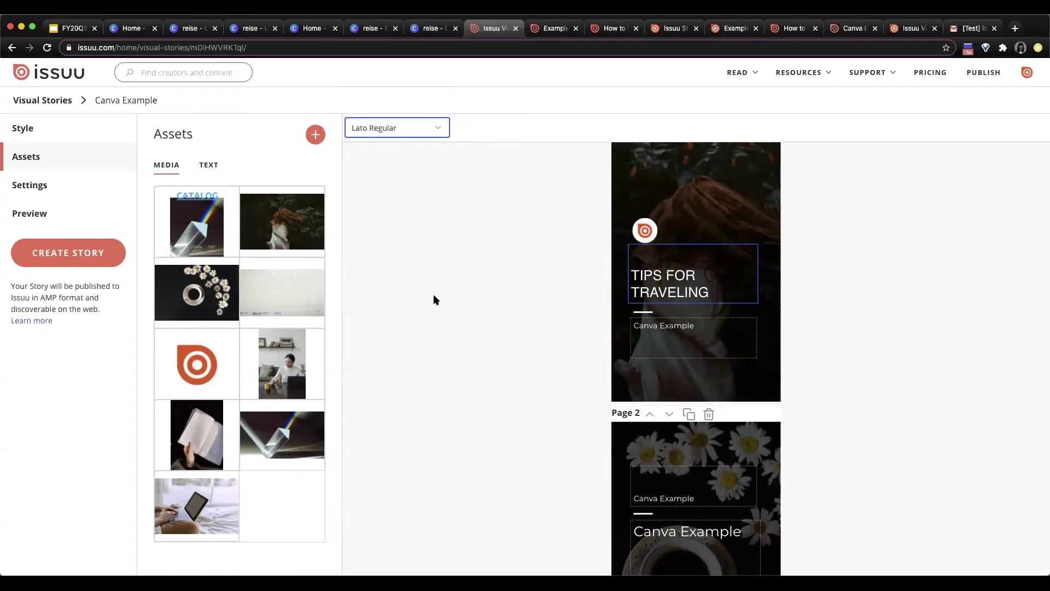
# Examine the visual story's text assets, style templates and title and description settings, and preview the animated story
pyautogui.click(216, 165)
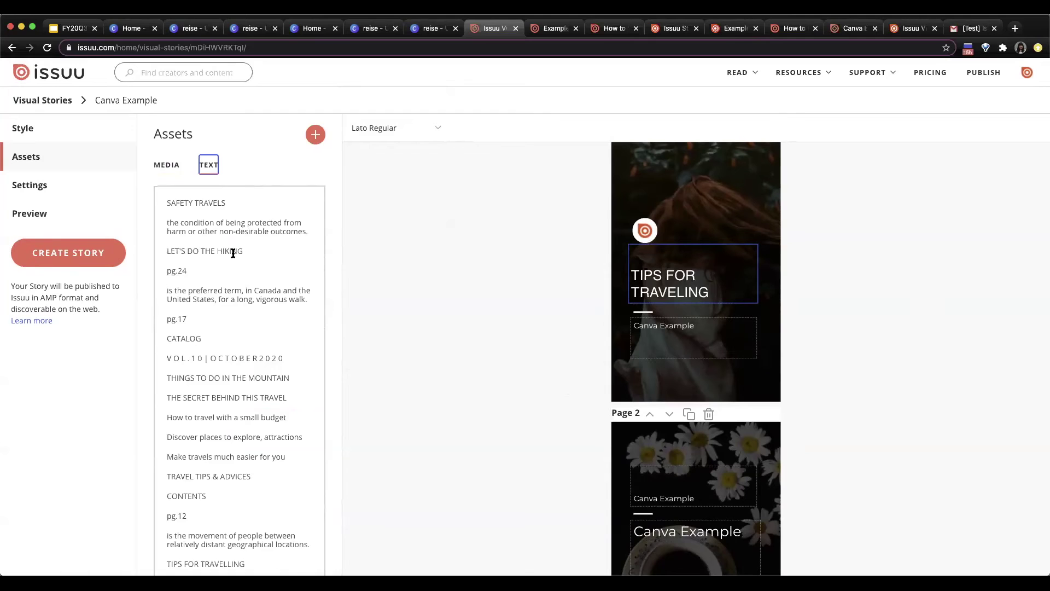
pyautogui.scroll(-15, 233, 253)
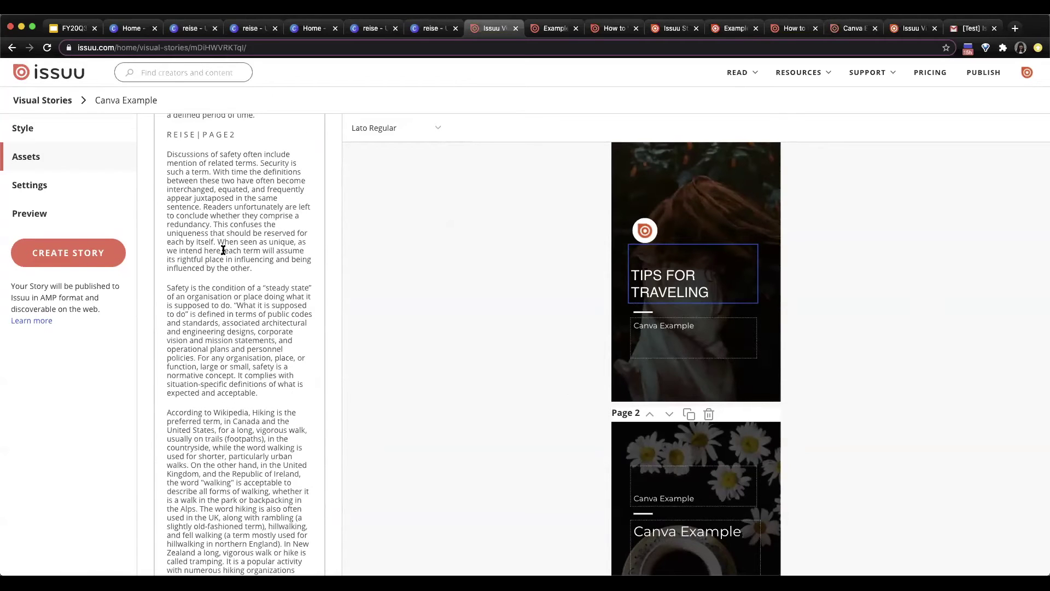
pyautogui.scroll(15, 227, 262)
pyautogui.click(167, 166)
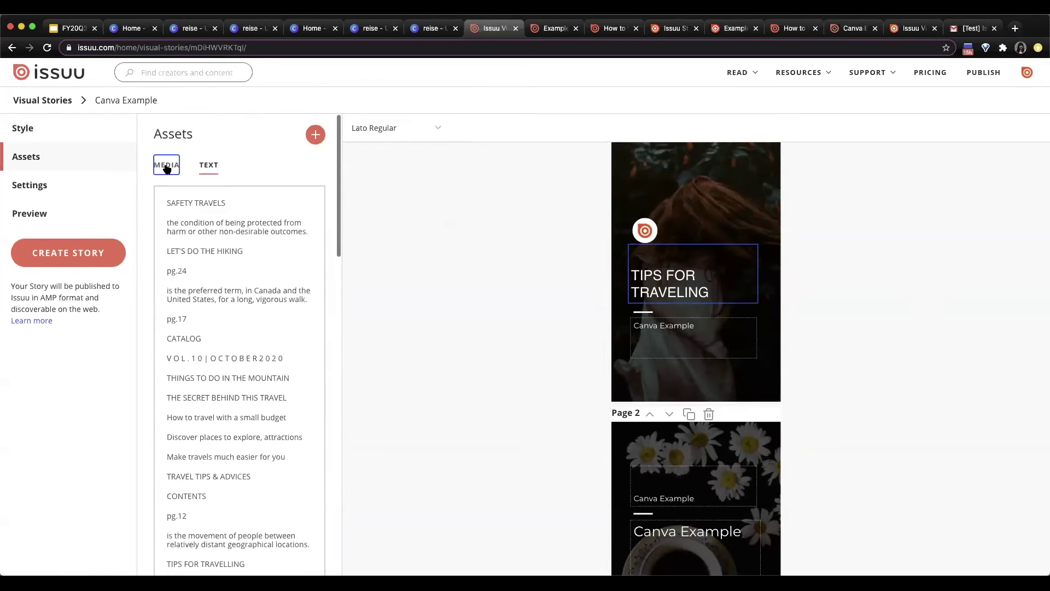
pyautogui.click(23, 130)
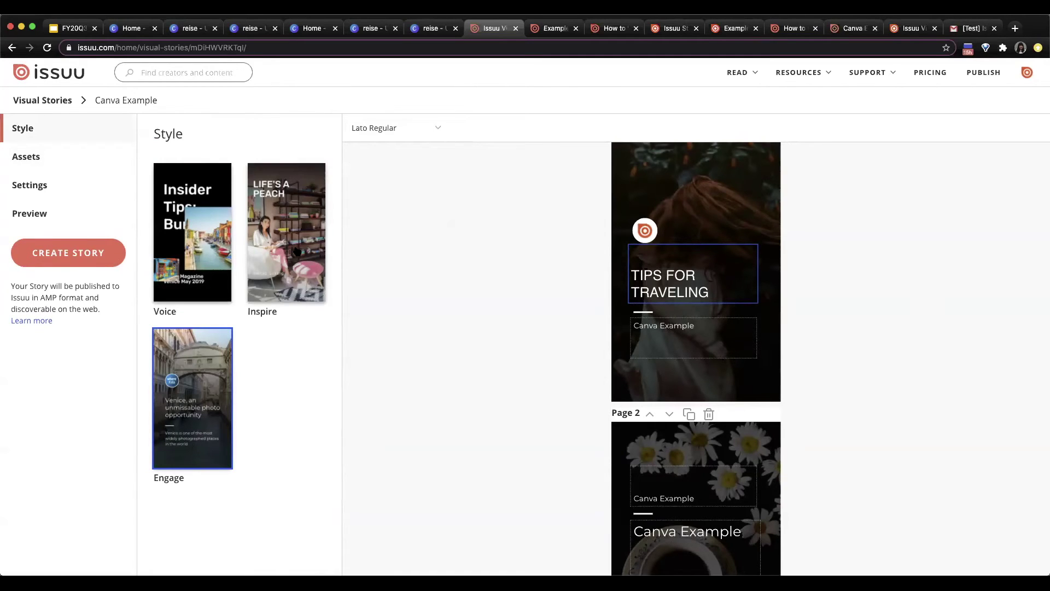
pyautogui.click(28, 181)
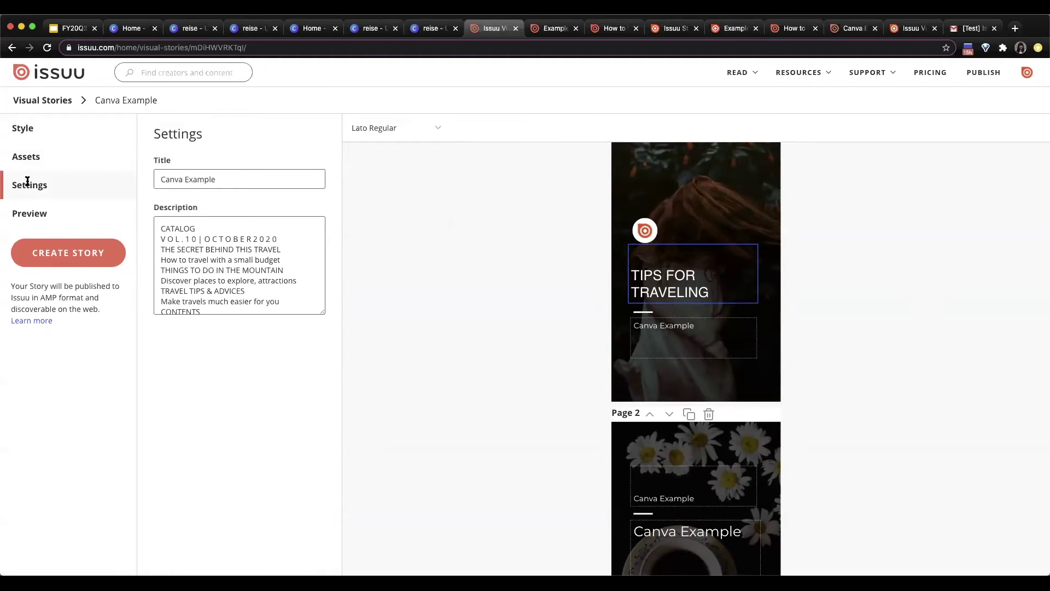
pyautogui.click(33, 219)
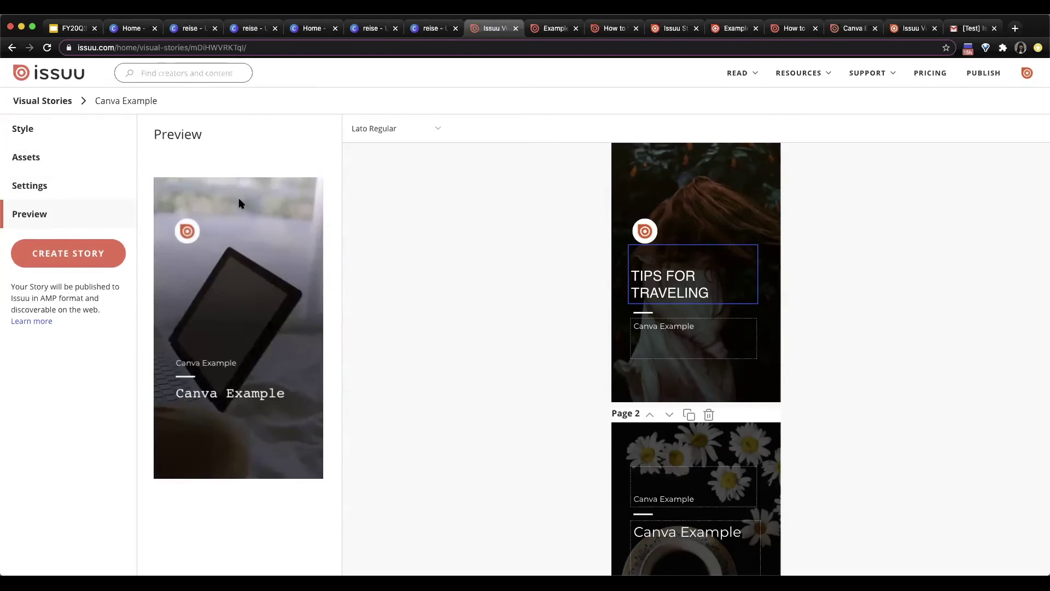
# Create and share the Canva Example visual story after reviewing its description, and download the visual story
pyautogui.click(101, 253)
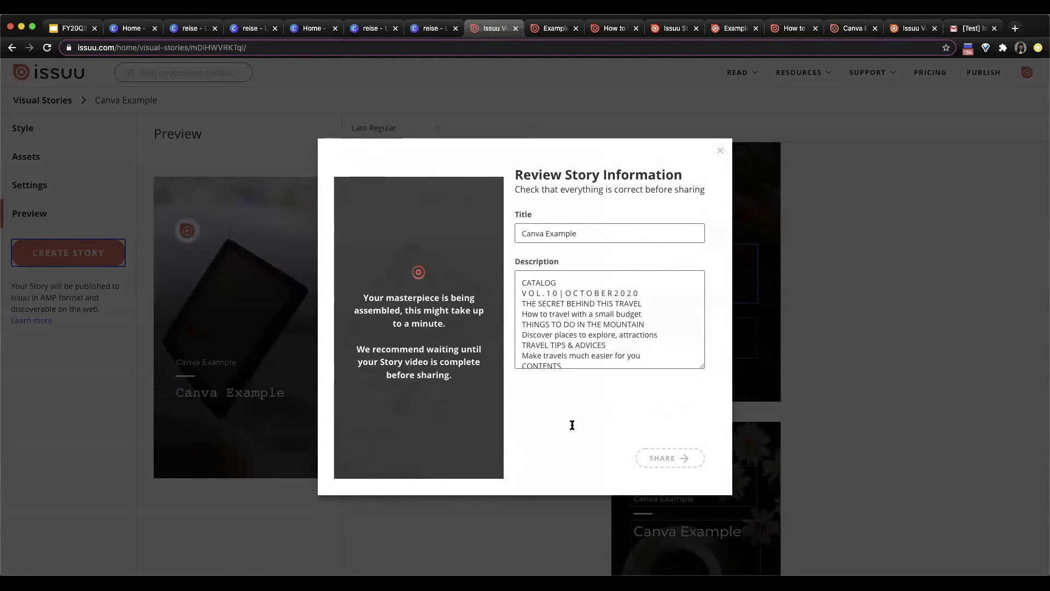
pyautogui.scroll(-3, 642, 327)
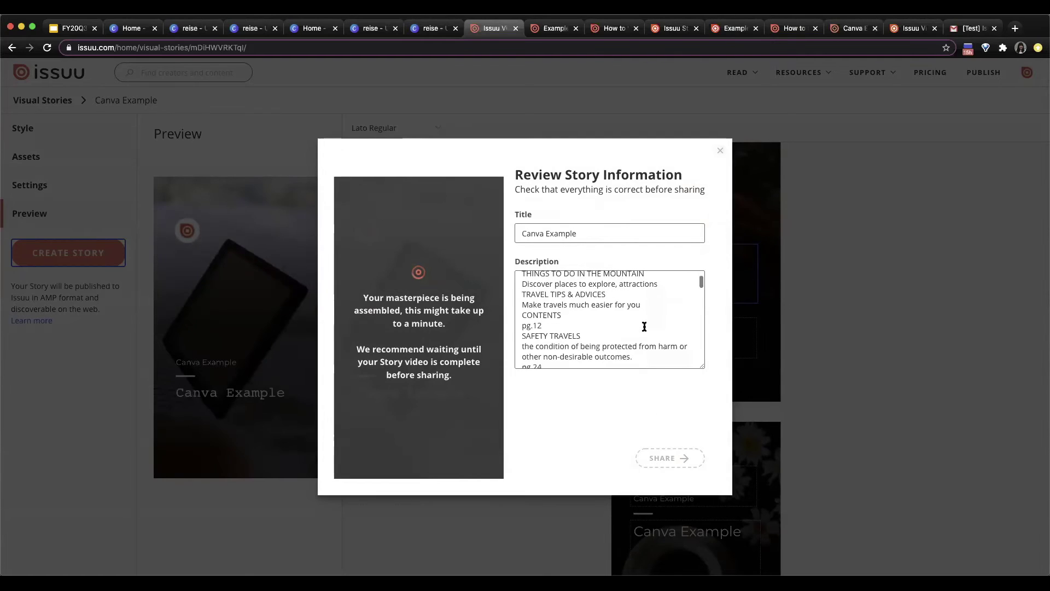
pyautogui.scroll(3, 670, 310)
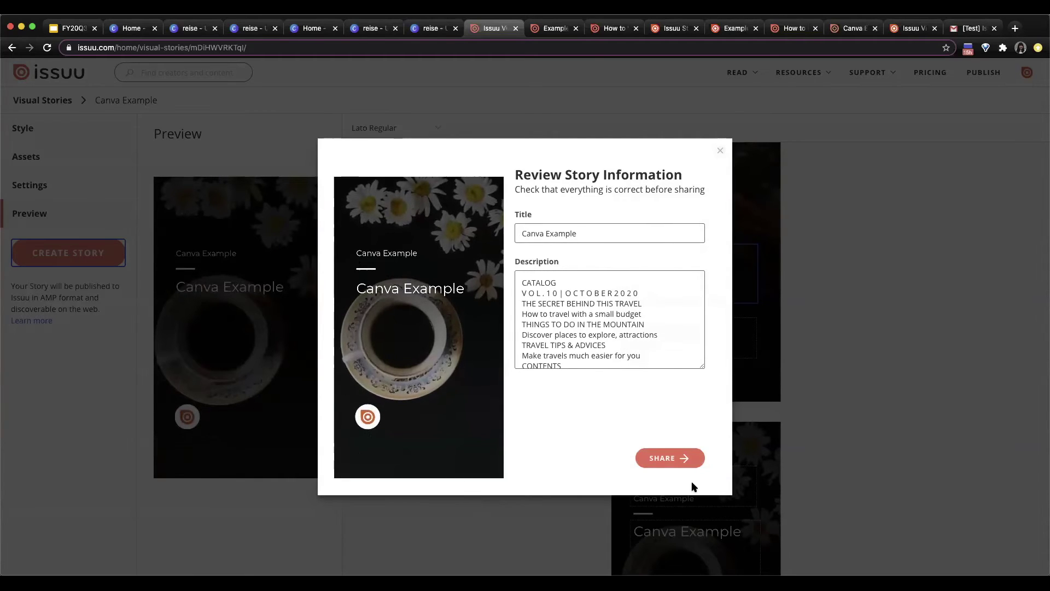
pyautogui.click(677, 462)
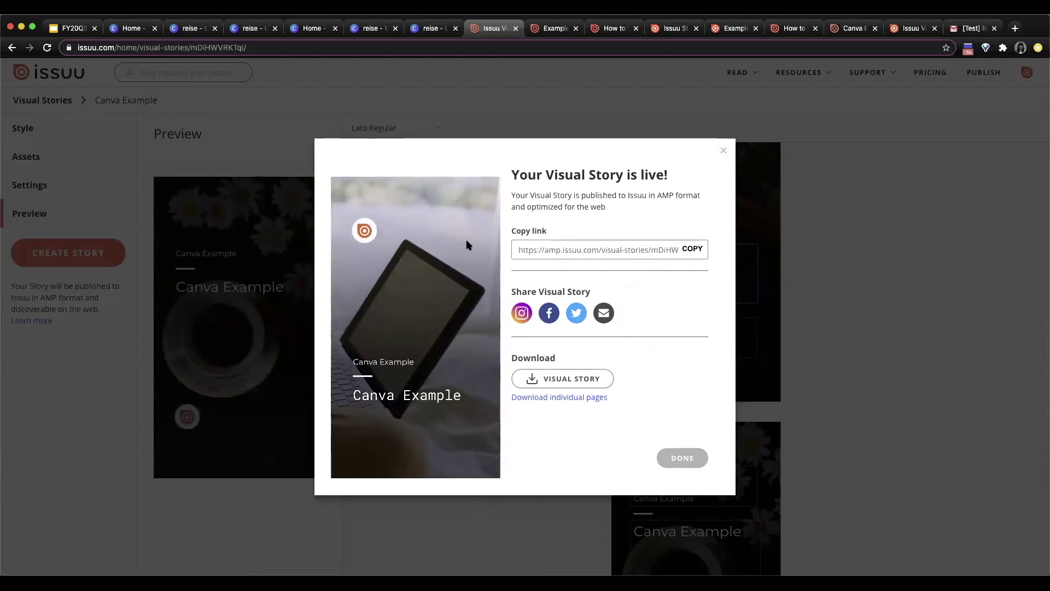
pyautogui.click(558, 379)
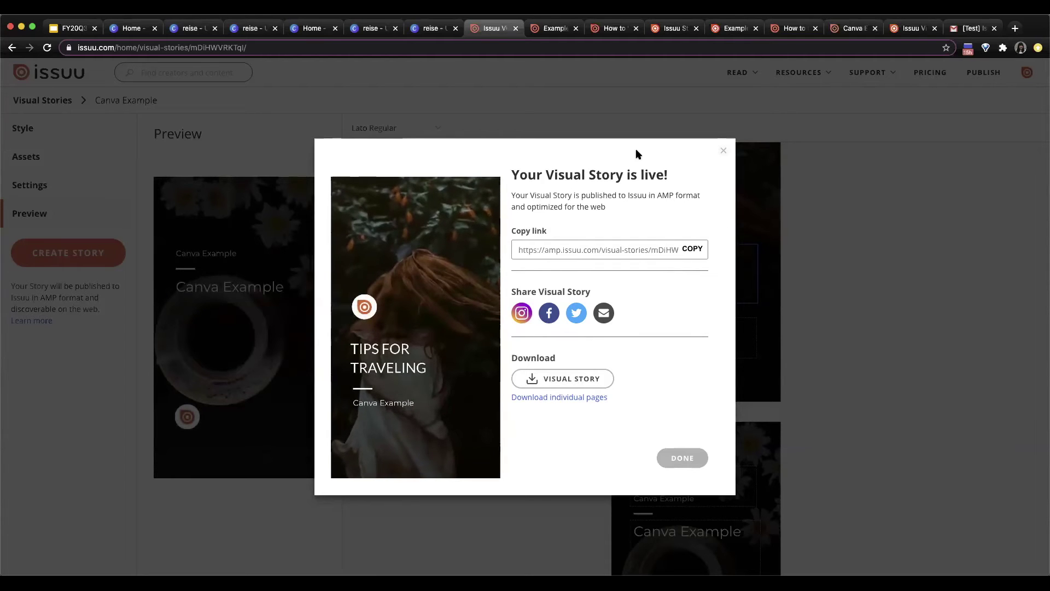
pyautogui.press('super+t')
pyautogui.write('https://amp.issuu.com/visual-stories/mDiHWVRKTql')
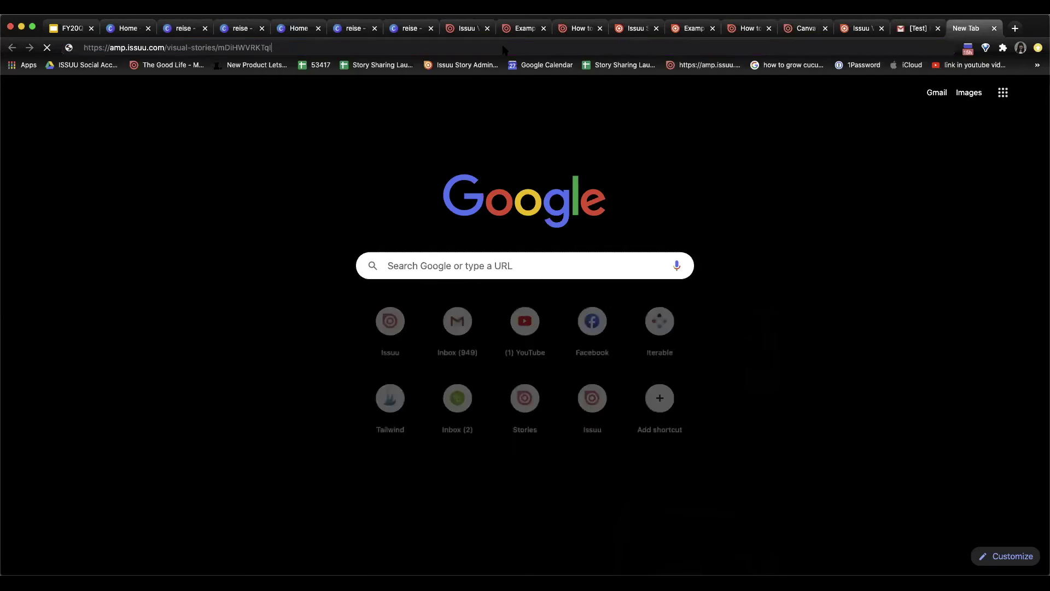
pyautogui.press('Return')
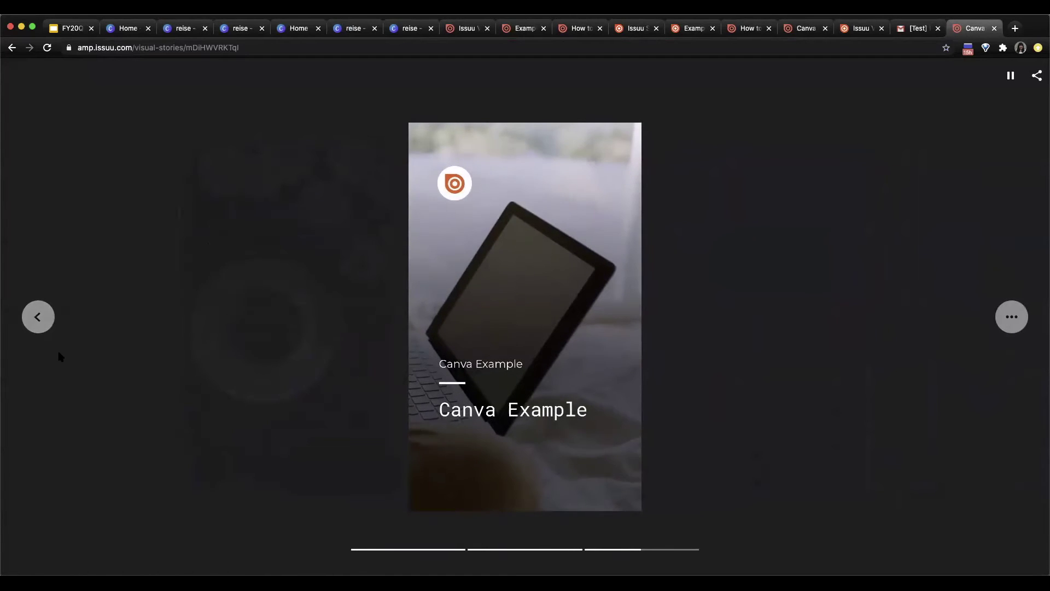
# Page back and forth through the three pages of the live visual story to examine their animations
pyautogui.click(34, 316)
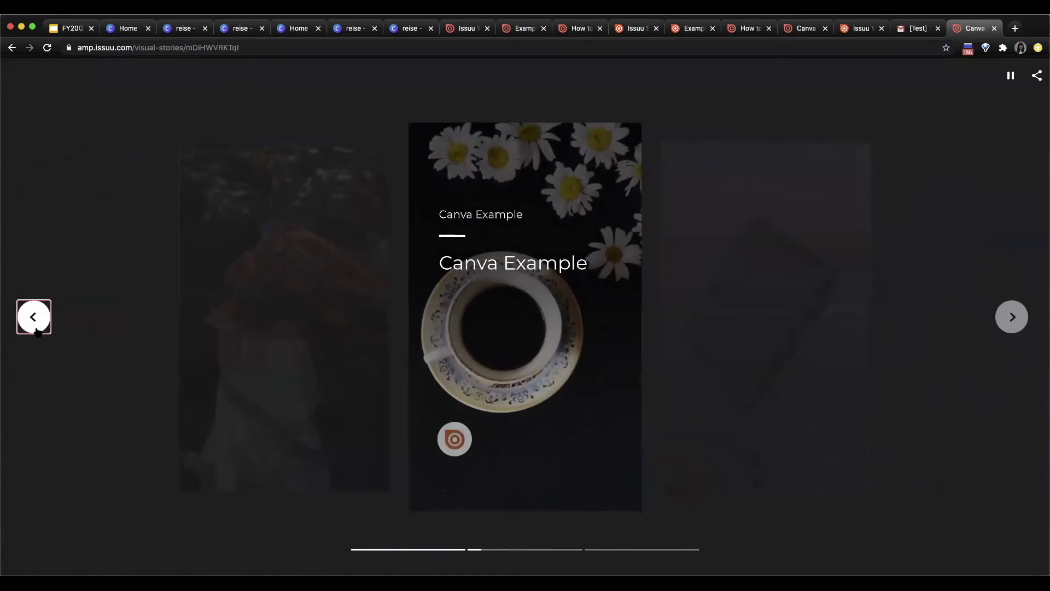
pyautogui.click(34, 316)
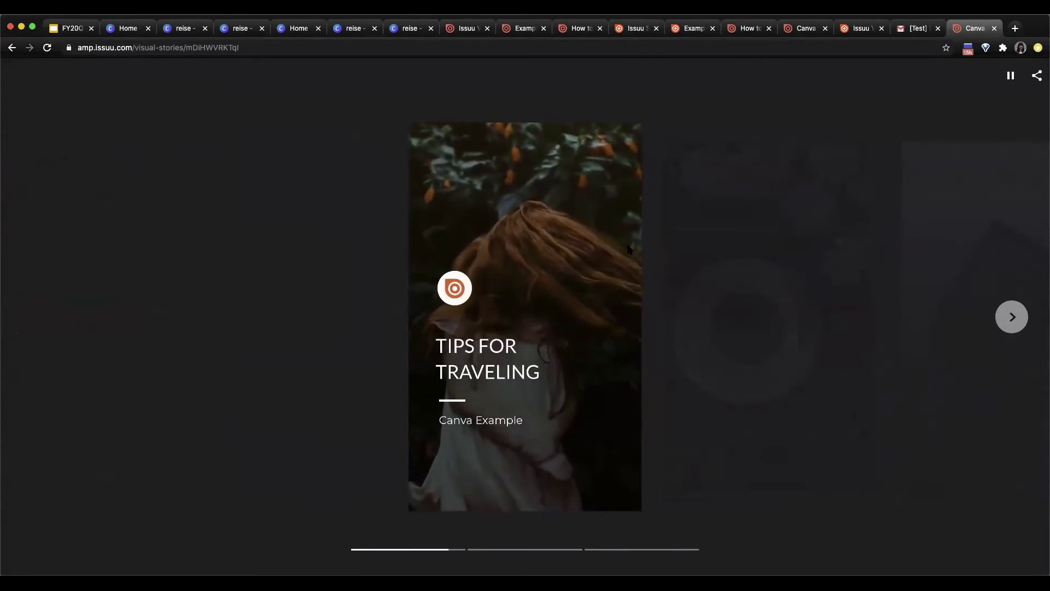
pyautogui.click(629, 250)
pyautogui.click(1014, 316)
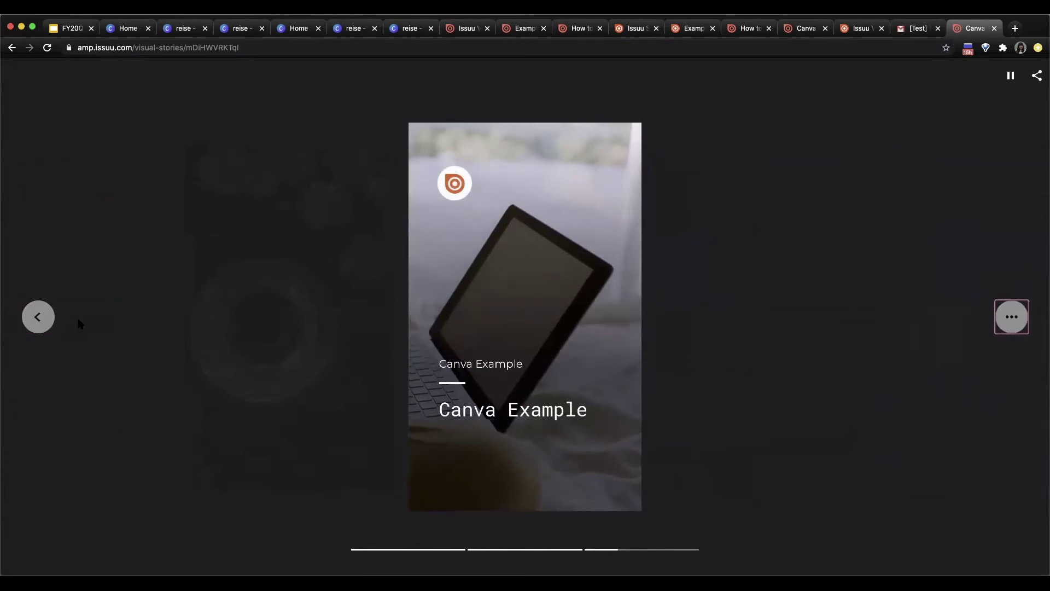
pyautogui.click(38, 322)
pyautogui.click(39, 324)
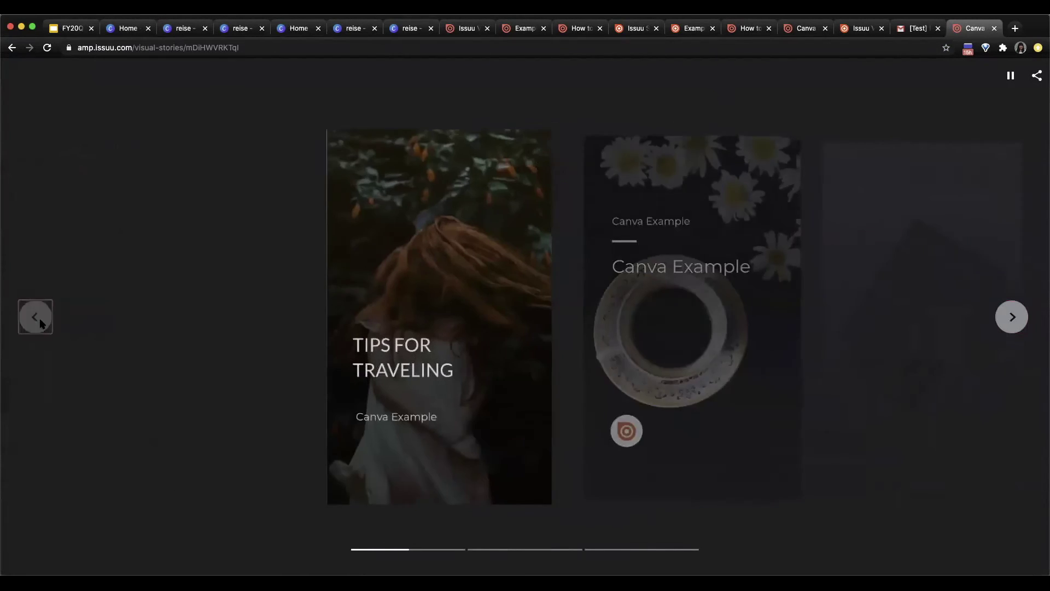
pyautogui.click(1024, 327)
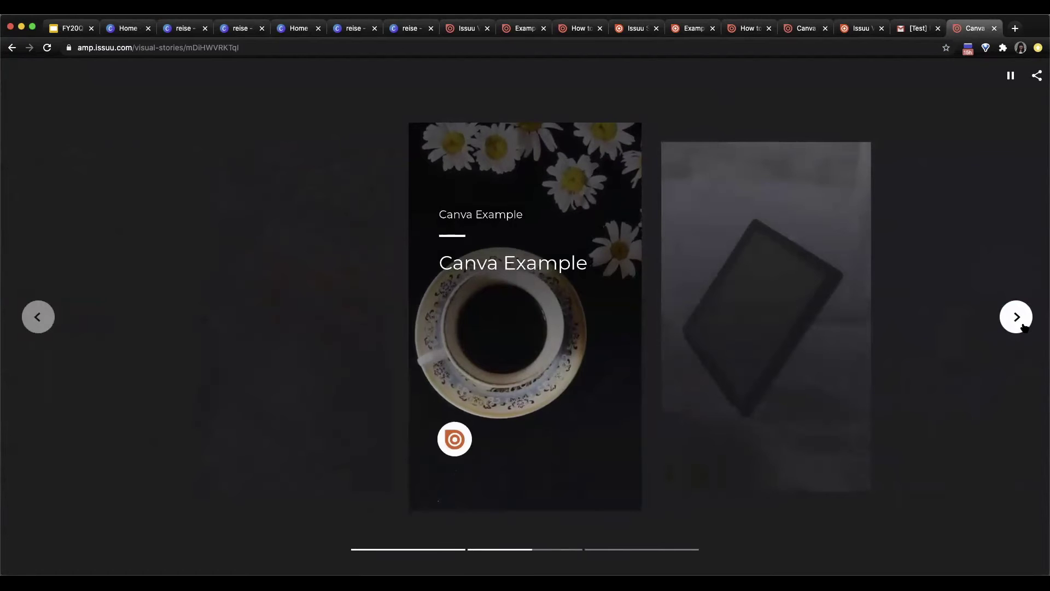
pyautogui.click(1016, 320)
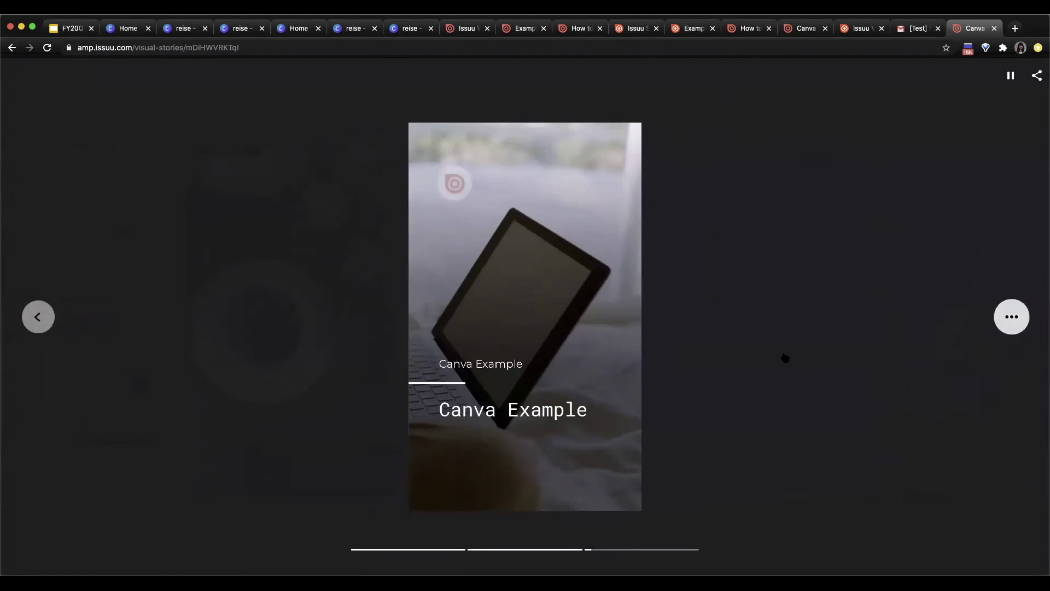
pyautogui.click(39, 323)
pyautogui.click(38, 321)
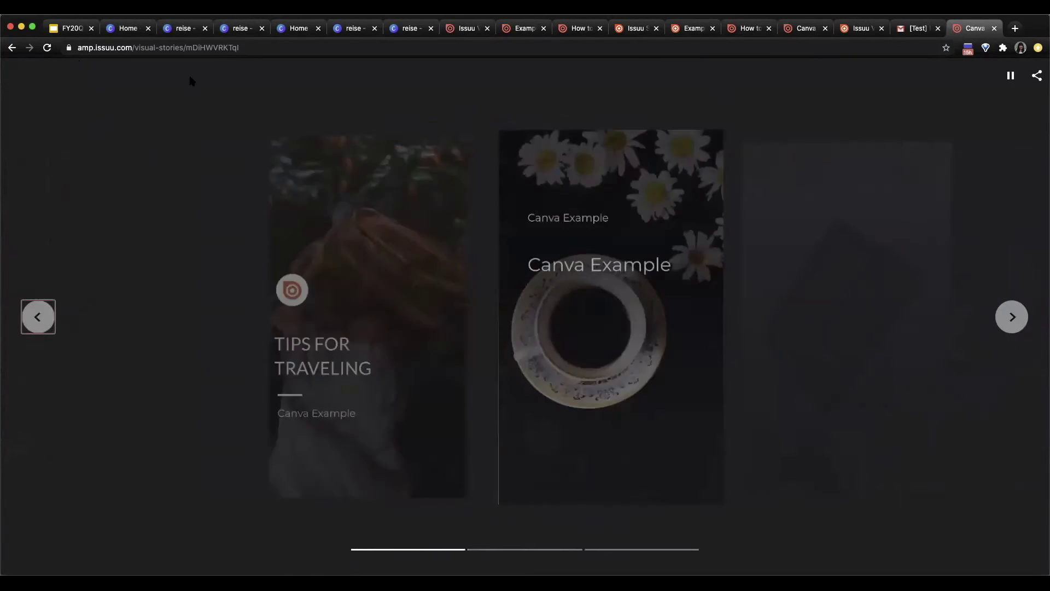
# Advance the visual story to its closing description page, open the linked Example publication, and flip to its Contents spread
pyautogui.click(1013, 317)
pyautogui.click(1018, 318)
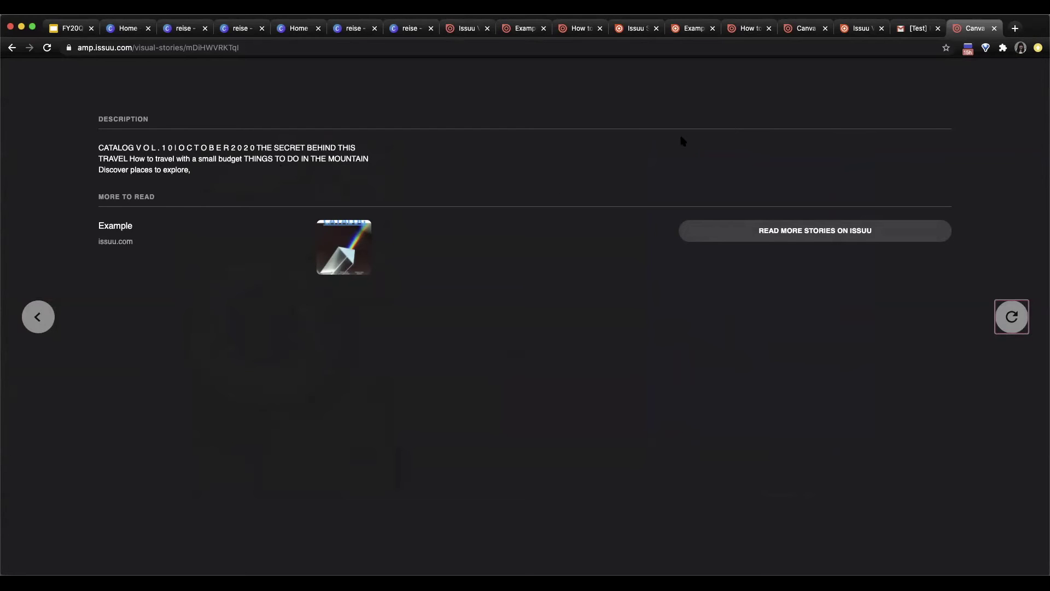
pyautogui.click(125, 230)
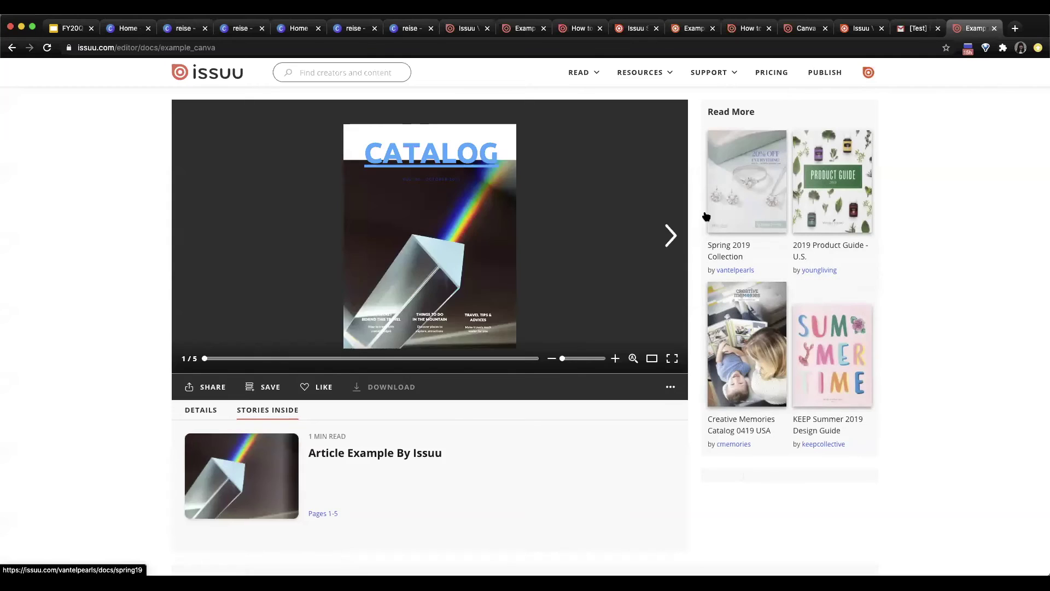
pyautogui.click(672, 252)
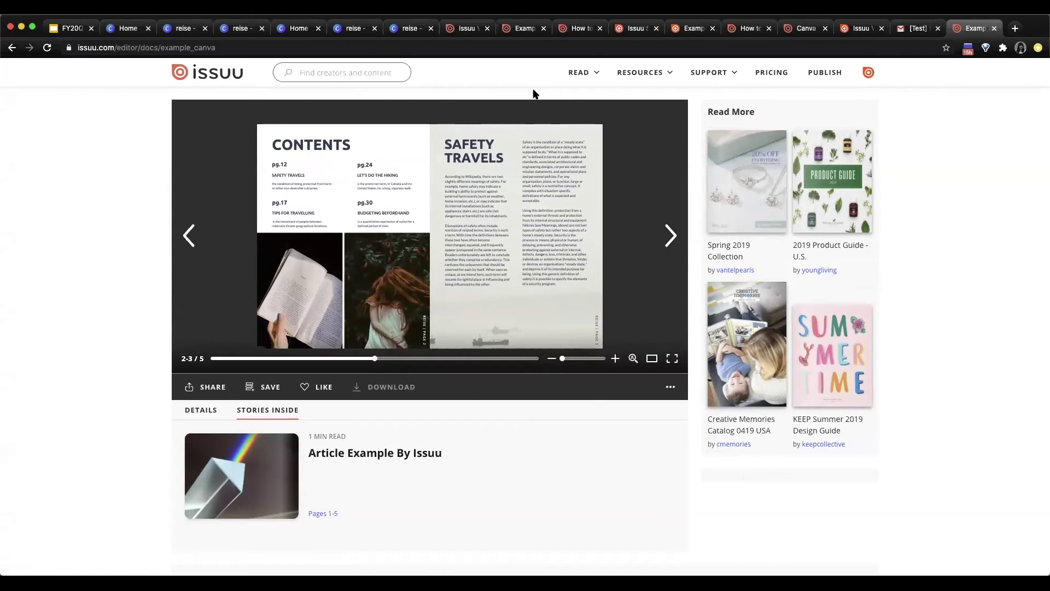
# Open the Example publication created Aug 3rd, 2020 from the published publications and go to its animated GIF creation
pyautogui.click(206, 76)
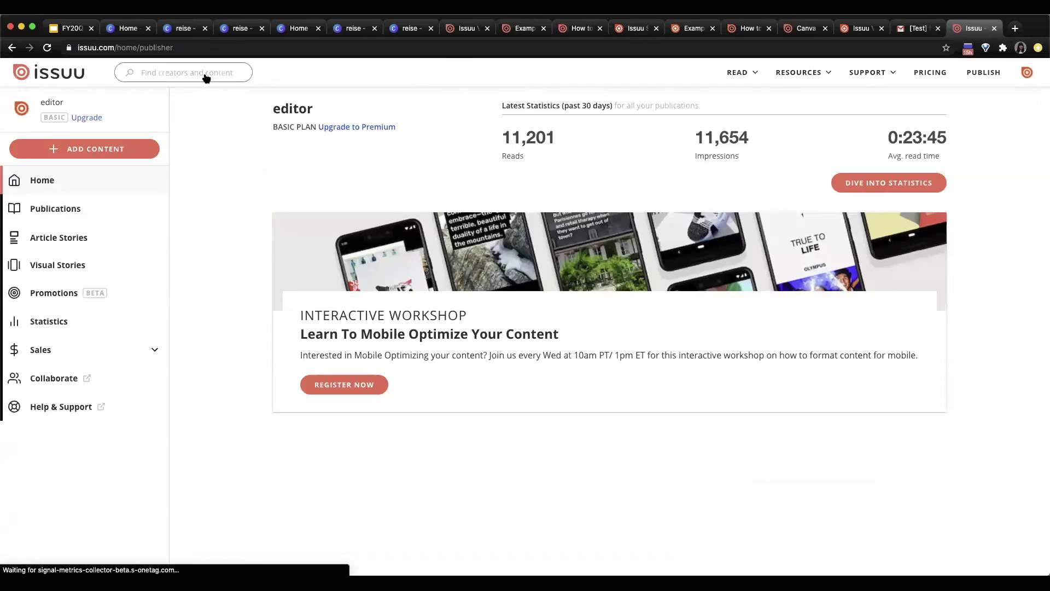
pyautogui.click(44, 208)
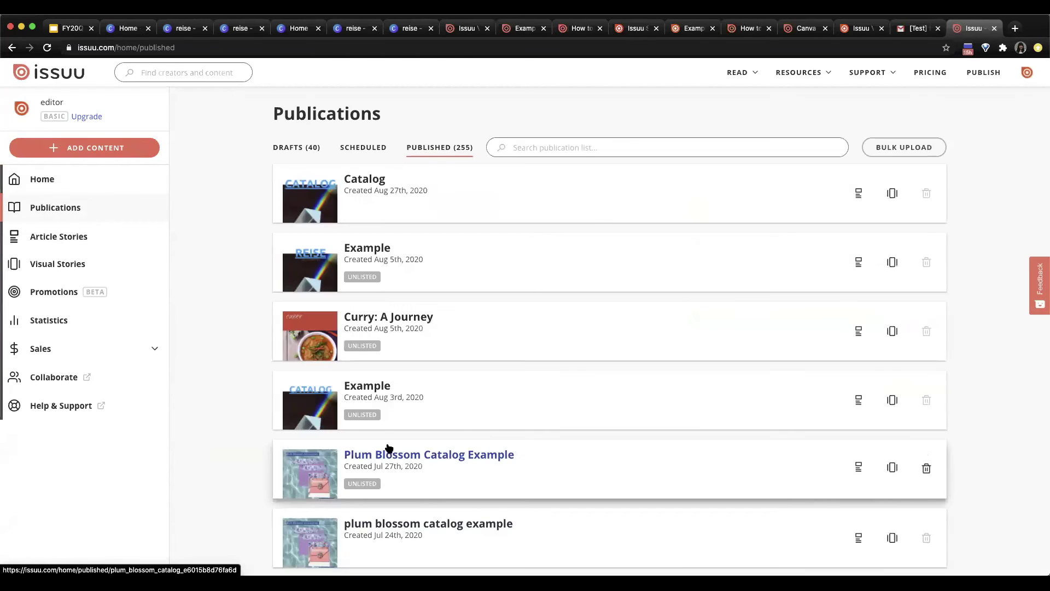
pyautogui.click(359, 387)
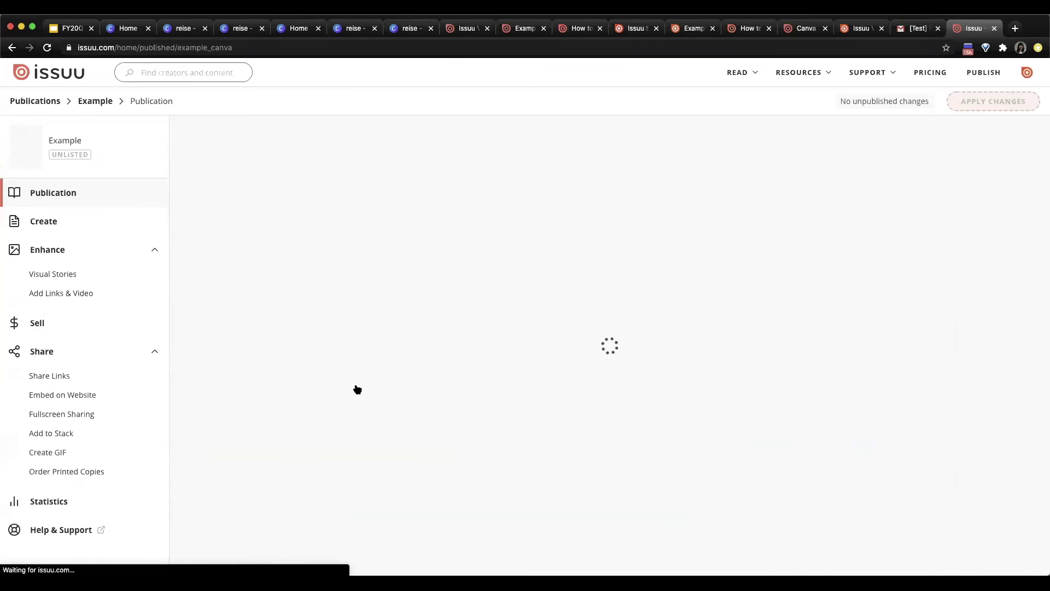
pyautogui.click(64, 451)
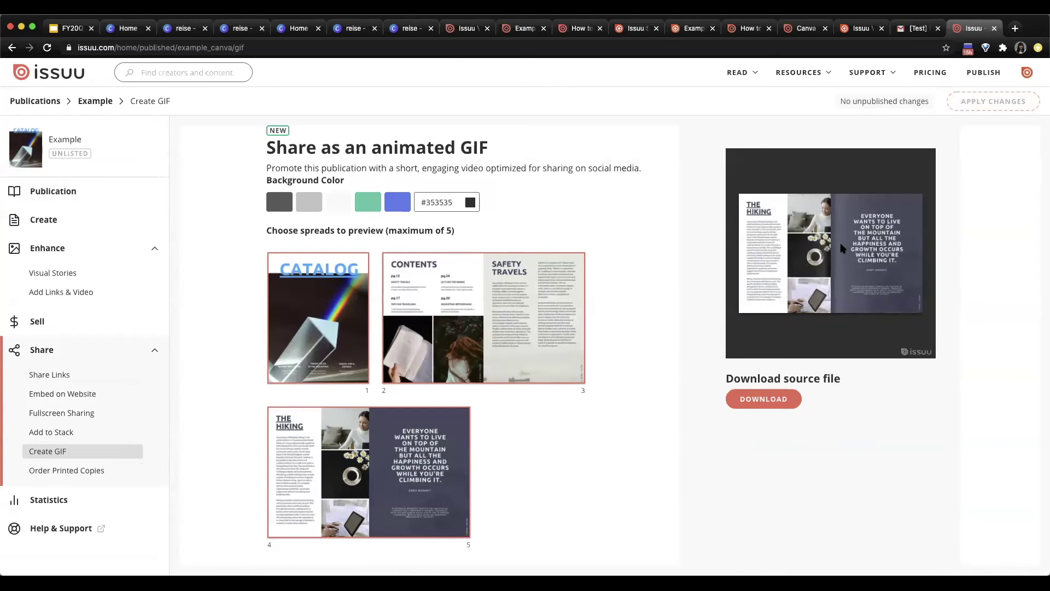
# Set the GIF's background color to a custom purple and exclude the Contents and Safety Travels spread on pages 2–3
pyautogui.click(366, 206)
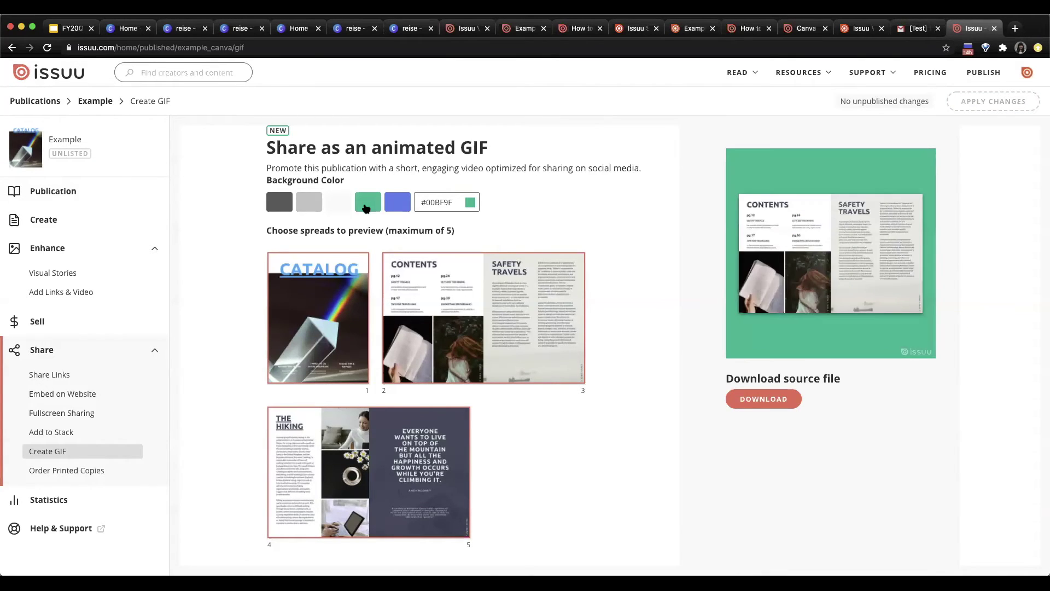
pyautogui.click(470, 204)
pyautogui.click(471, 236)
pyautogui.click(530, 213)
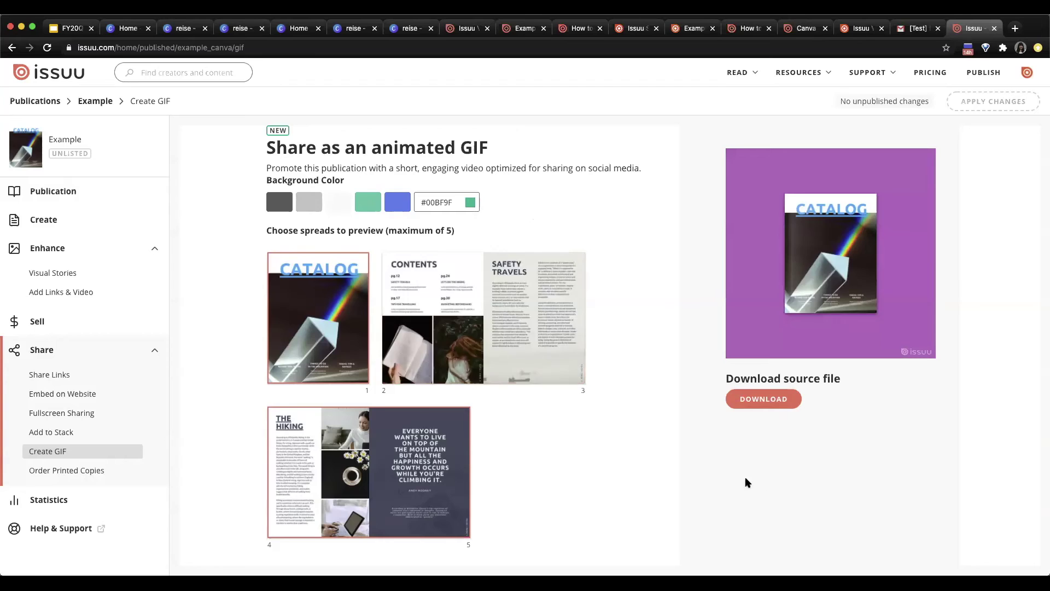
# Review the video and .gif download options for the animated preview, then close them
pyautogui.click(763, 399)
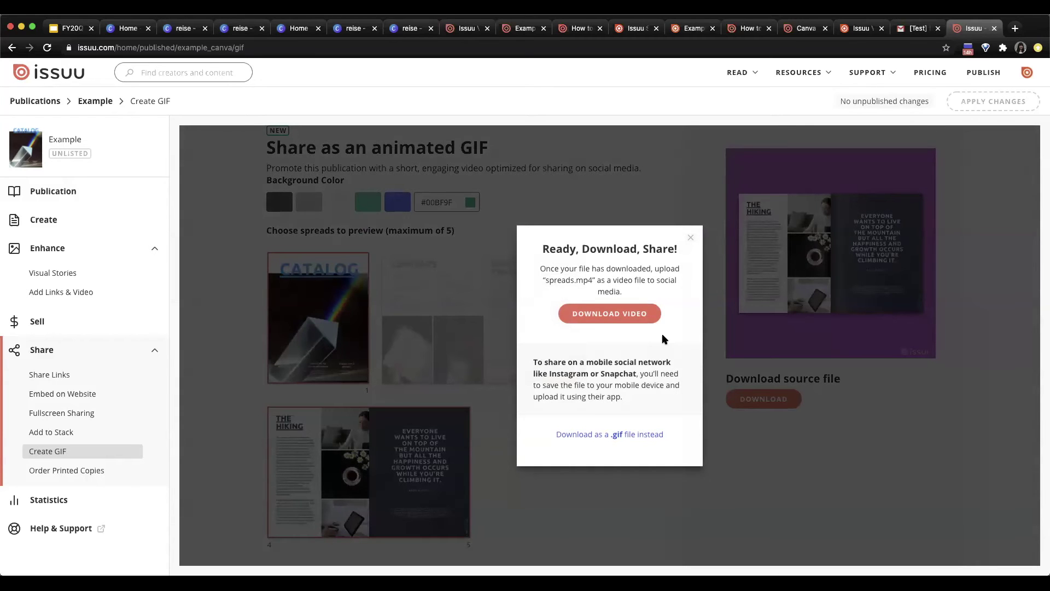
pyautogui.click(627, 426)
pyautogui.click(689, 239)
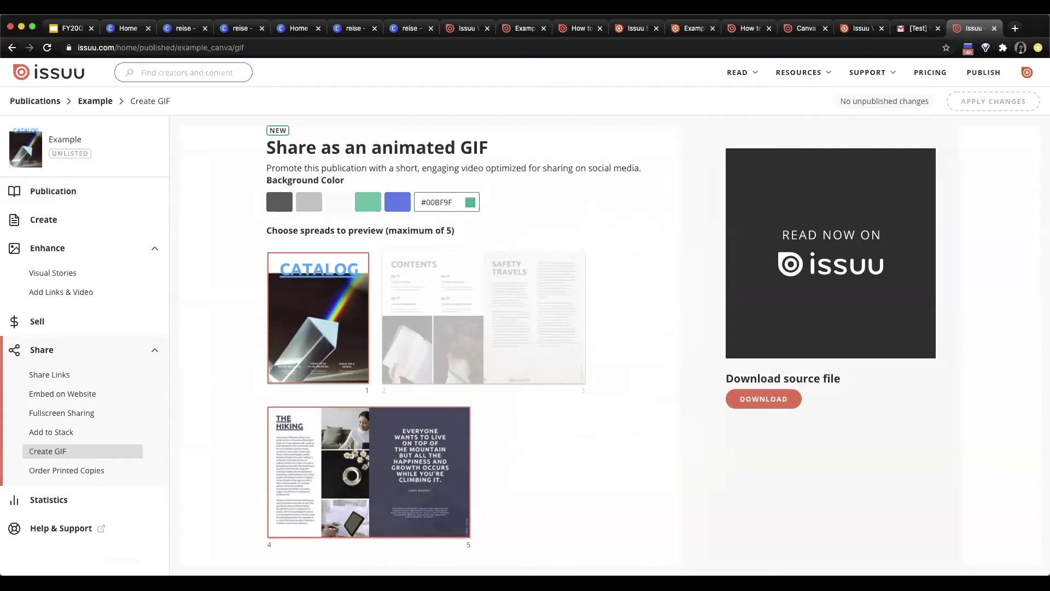
# Switch to the Gmail test email "Showcase your products with Issuu!" and examine its header and embedded animated catalog GIF
pyautogui.click(914, 32)
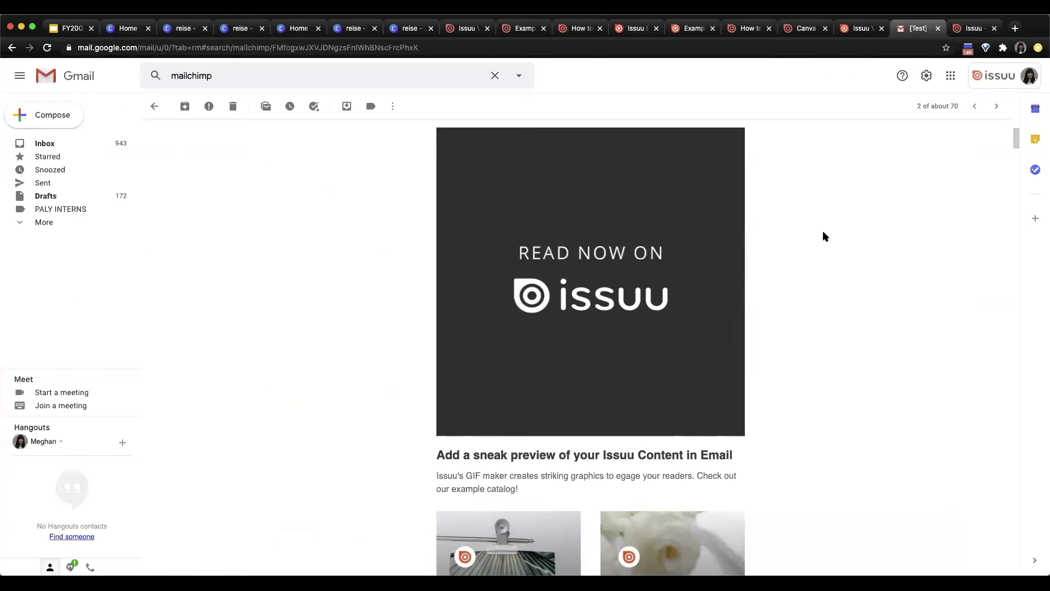
pyautogui.scroll(5, 823, 232)
pyautogui.scroll(-1, 823, 233)
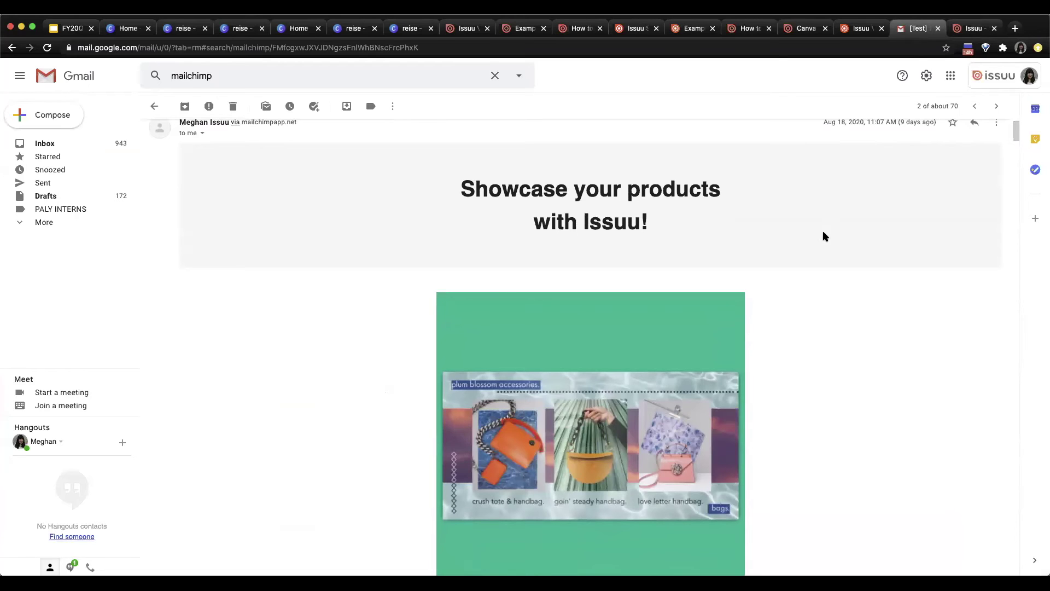
pyautogui.scroll(-1, 823, 231)
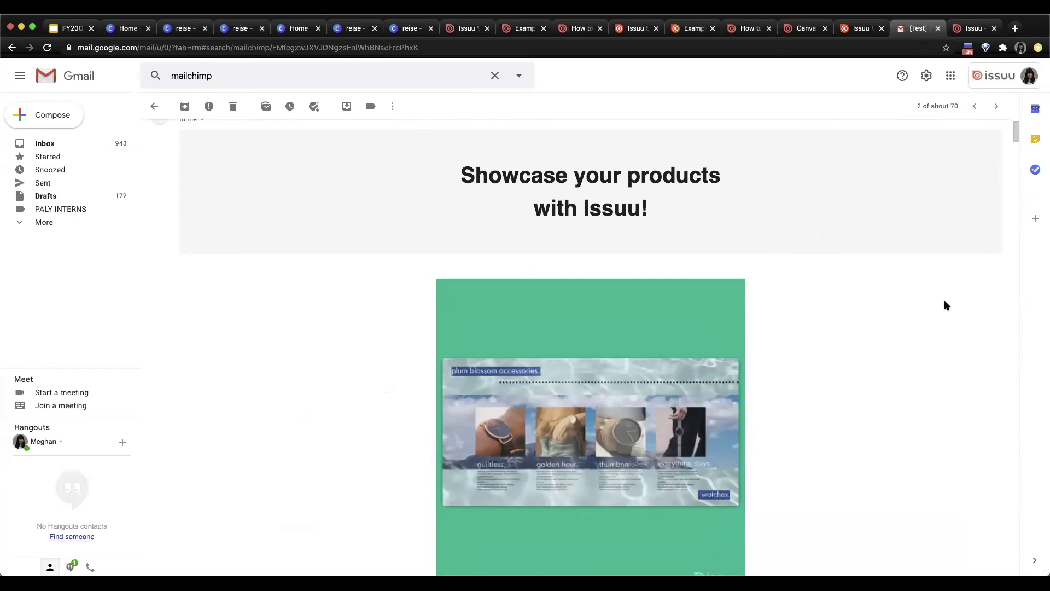
pyautogui.scroll(-3, 946, 305)
pyautogui.scroll(-2, 946, 305)
pyautogui.scroll(2, 946, 304)
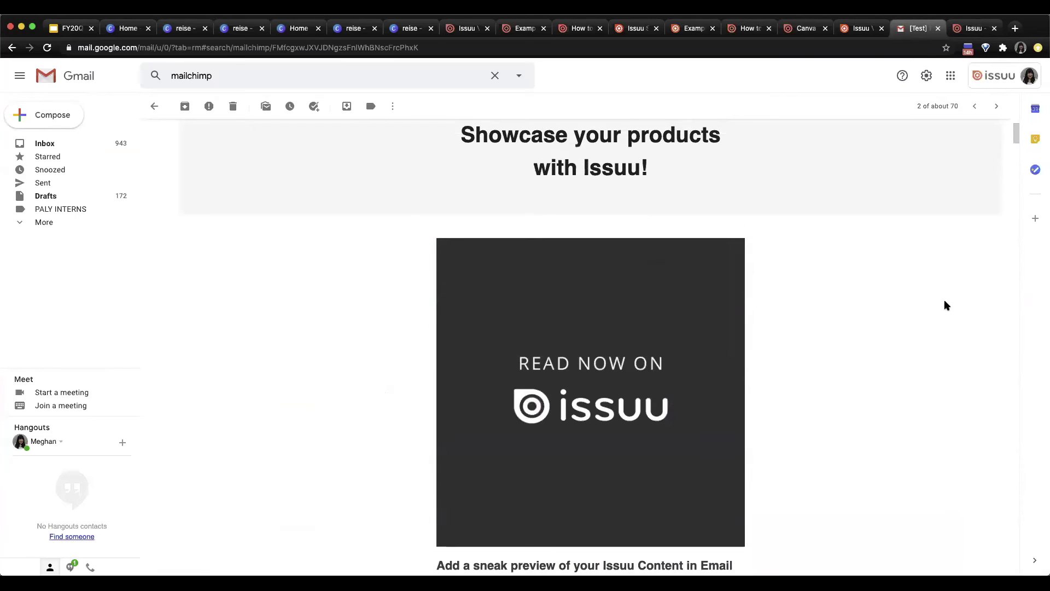
pyautogui.scroll(-1, 541, 358)
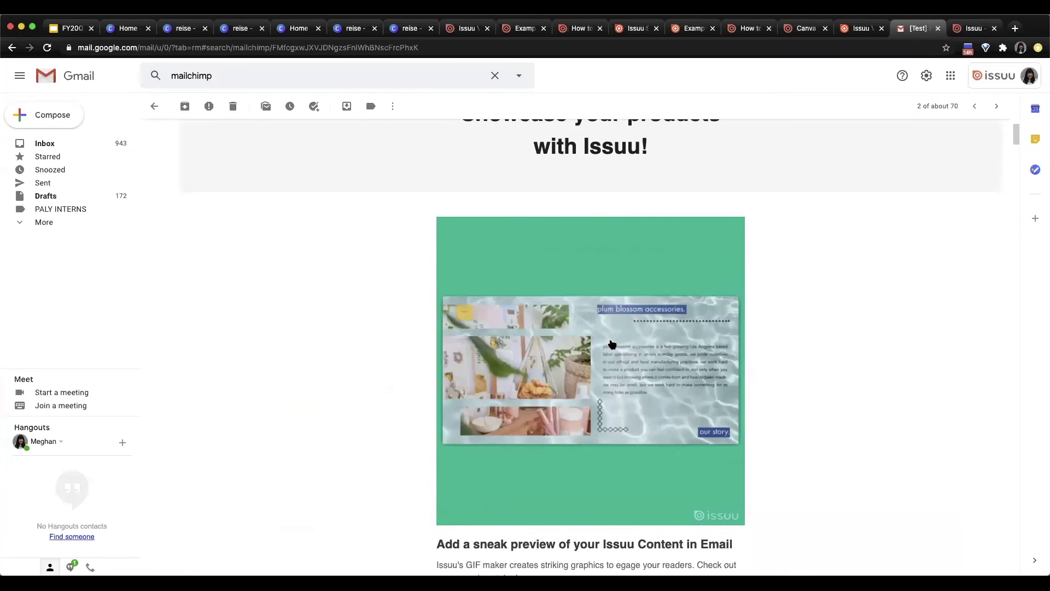
# Examine the email's visual story previews and Featured Products section through the Start Shopping button, and return to its header
pyautogui.scroll(-2, 612, 344)
pyautogui.scroll(-5, 611, 345)
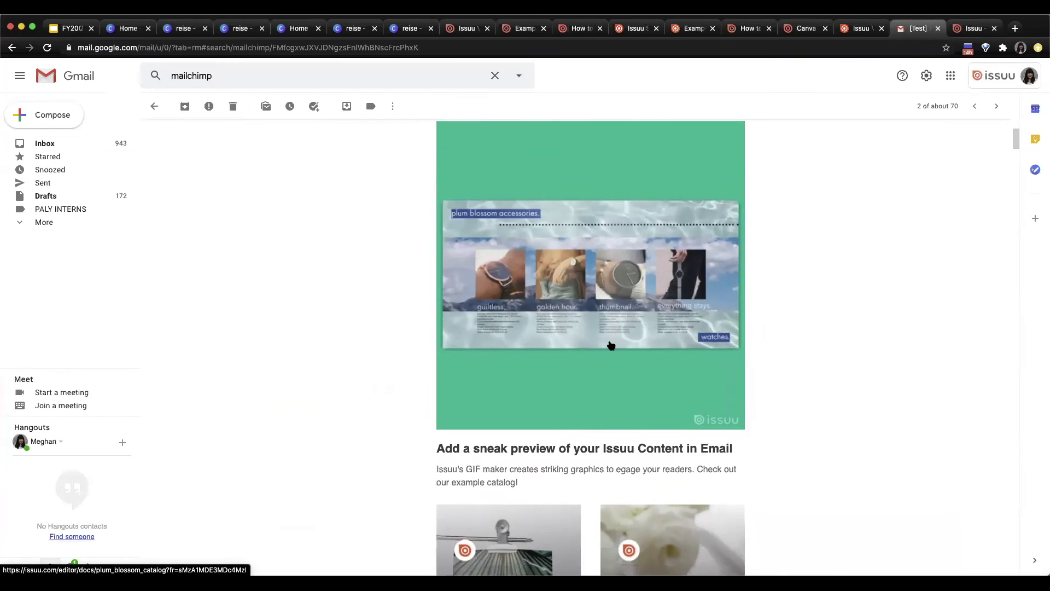
pyautogui.scroll(-4, 710, 346)
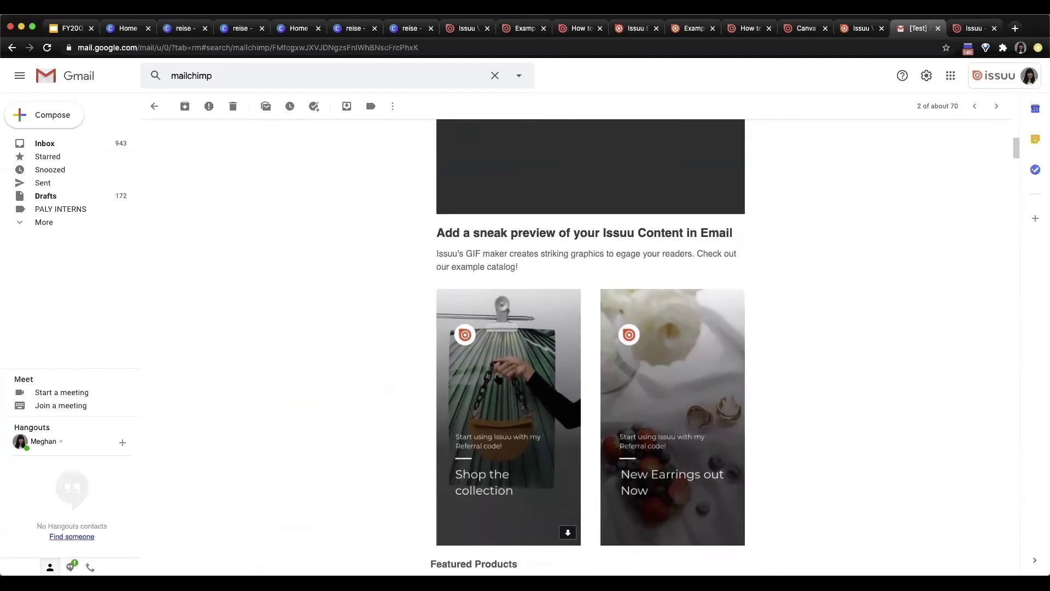
pyautogui.scroll(-2, 748, 385)
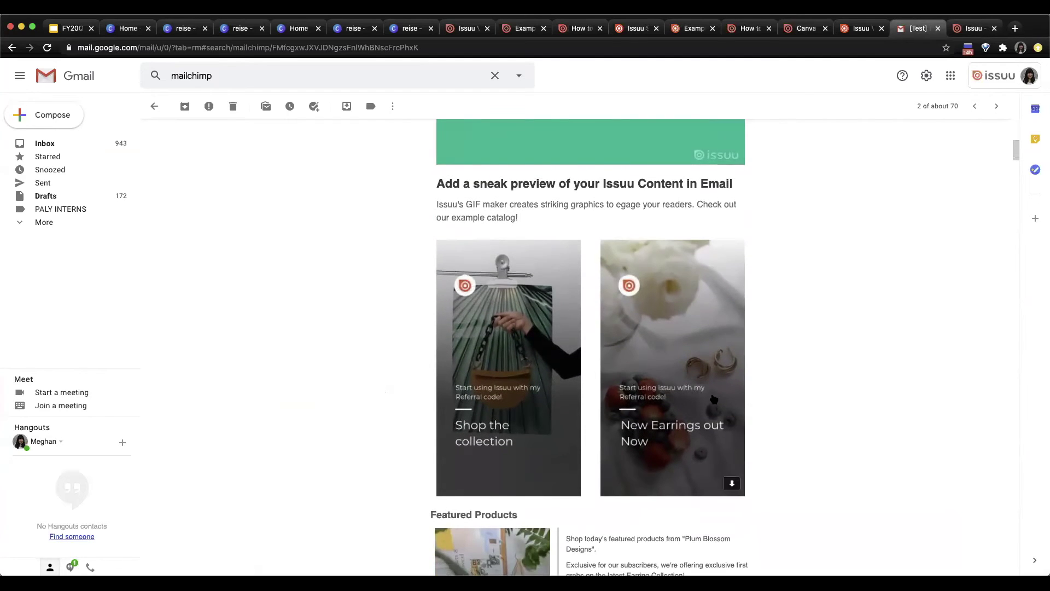
pyautogui.scroll(-4, 797, 405)
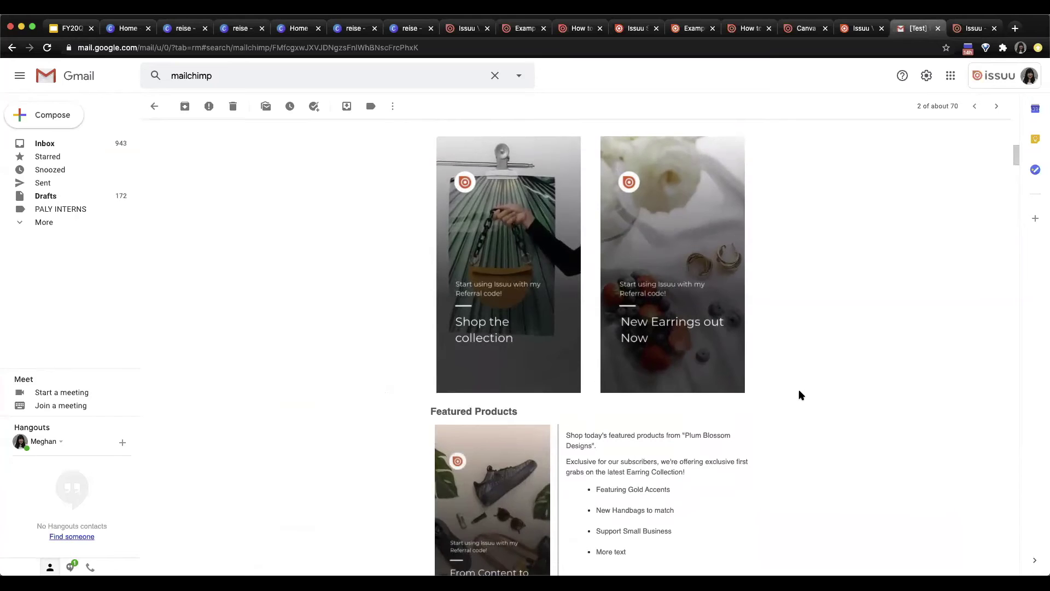
pyautogui.scroll(-3, 798, 391)
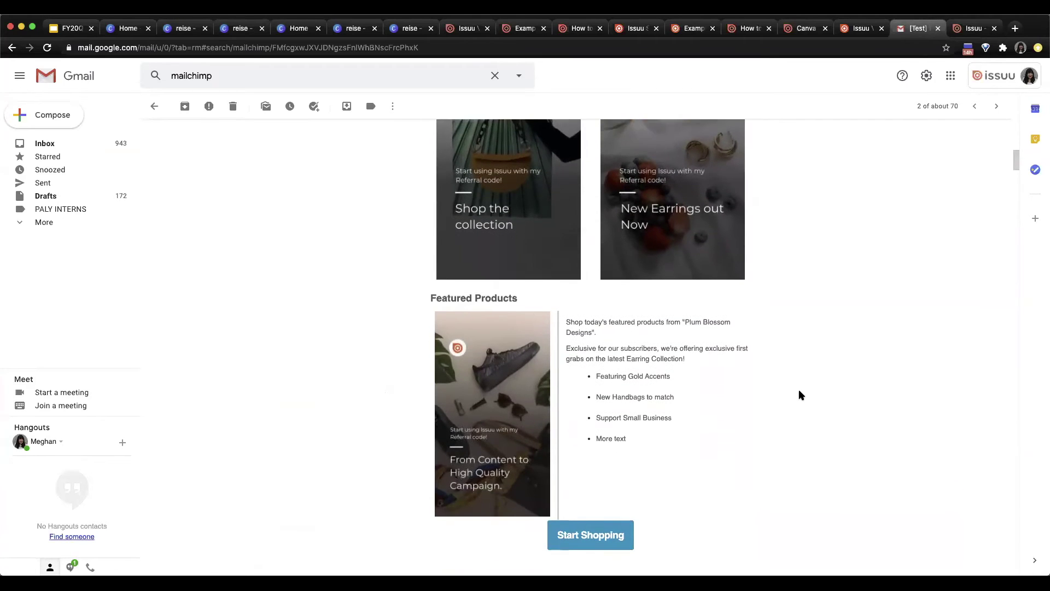
pyautogui.scroll(15, 798, 391)
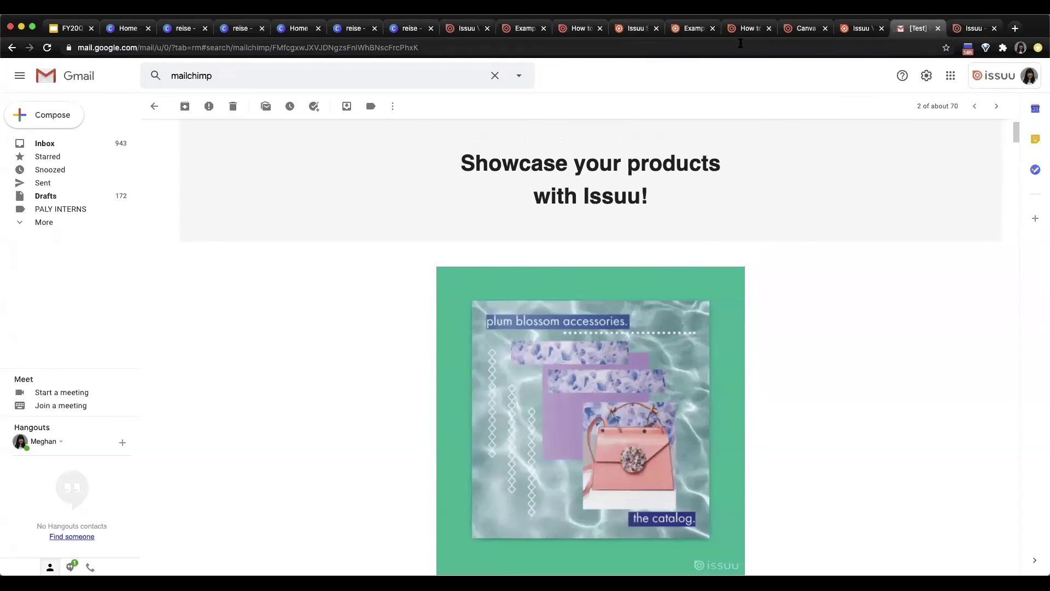
# Switch to the FY20Q3 Webinar Issuu + Canva slides, present from slide 8, and advance to the Quick Poll slide
pyautogui.click(66, 31)
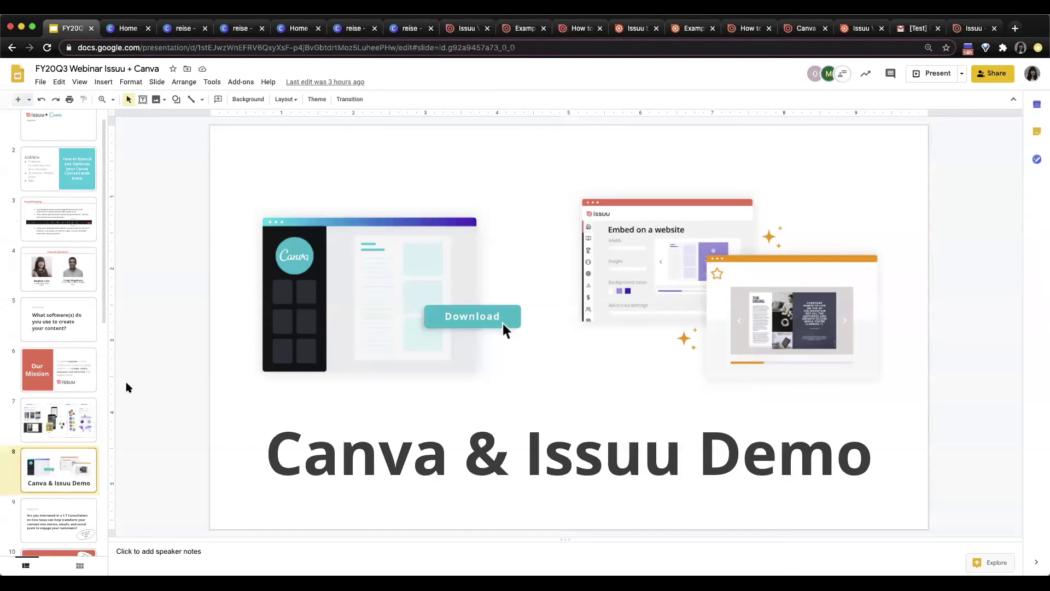
pyautogui.click(928, 78)
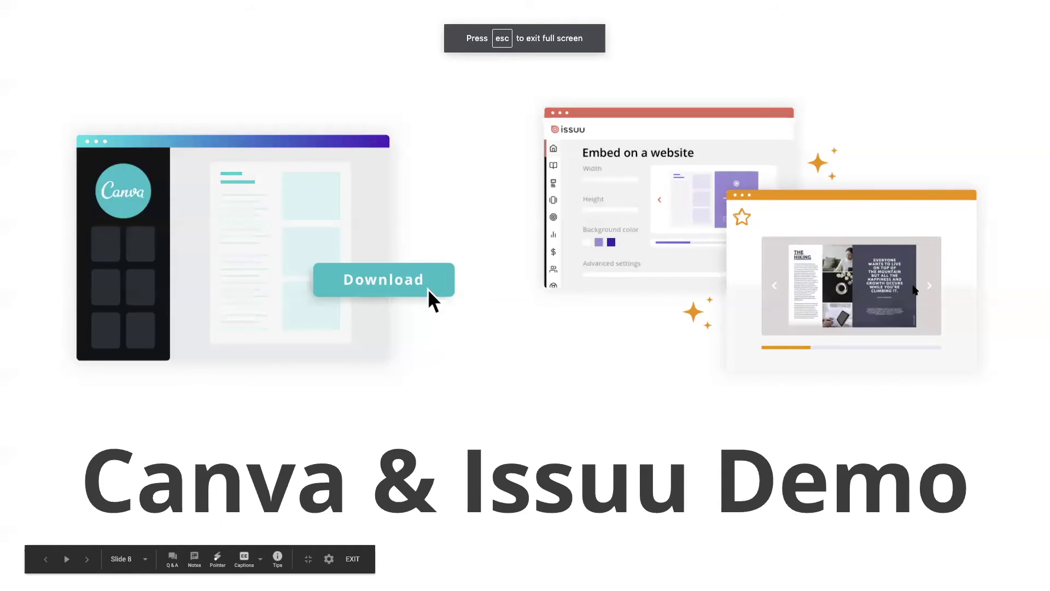
pyautogui.press('Right')
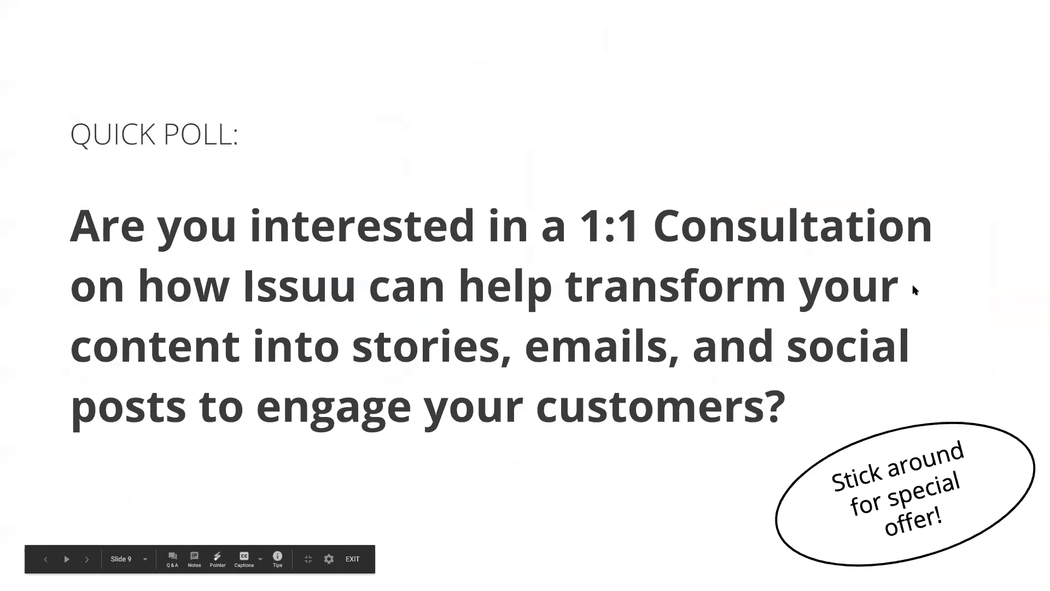
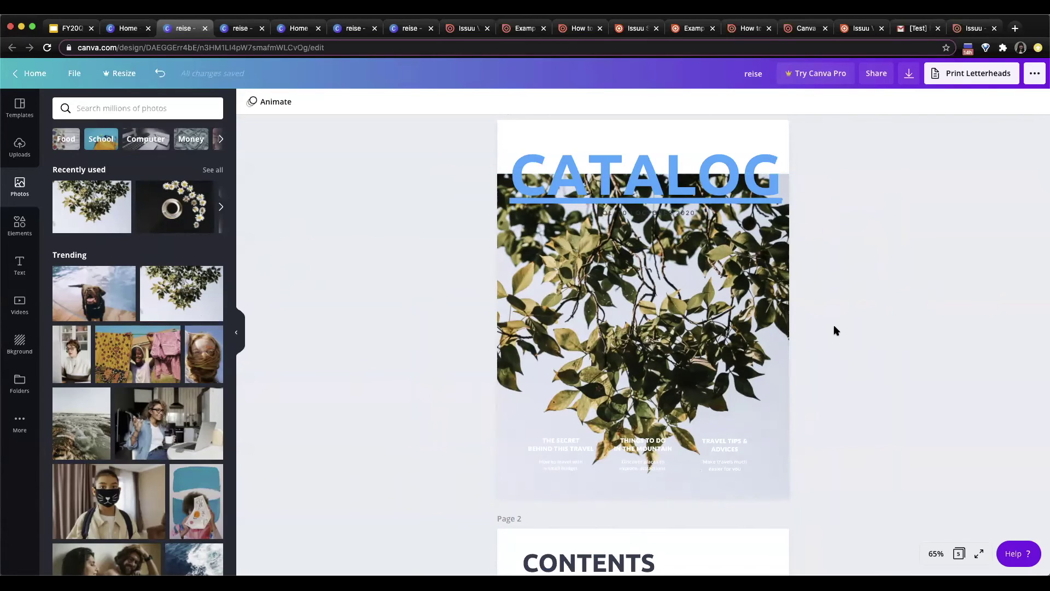
# Show the available templates in the Canva catalog design
pyautogui.click(20, 107)
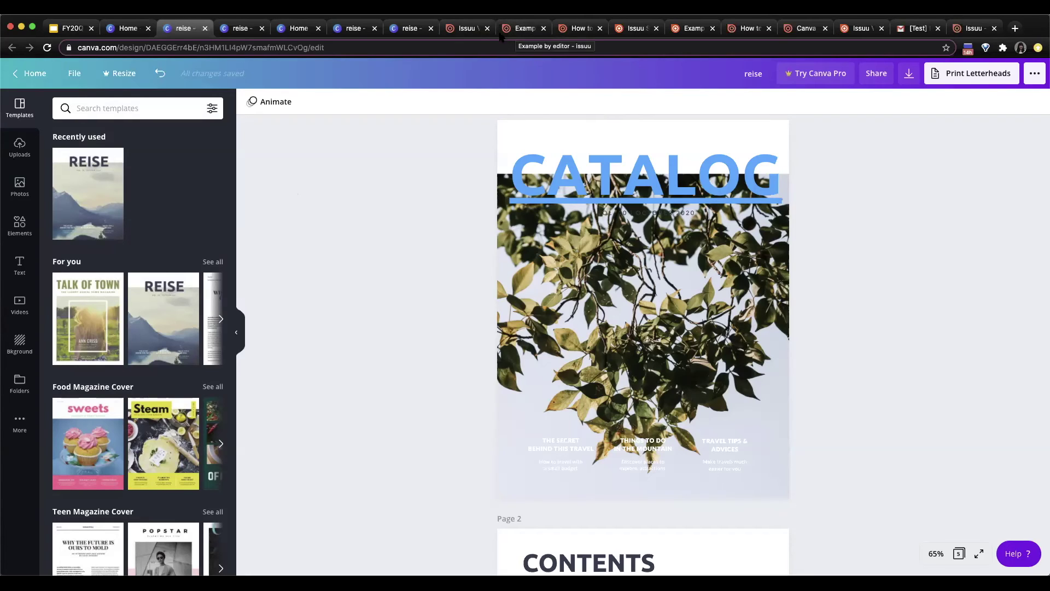
# Switch to the Article Example By Issuu story editor, save and publish the article story, and copy its share link
pyautogui.click(635, 29)
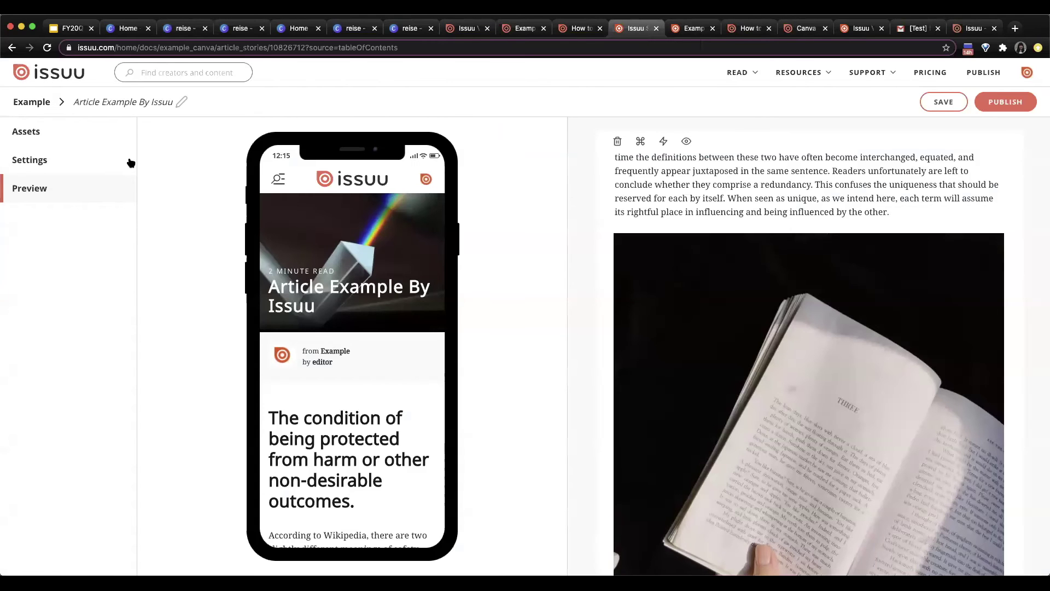
pyautogui.scroll(7, 736, 191)
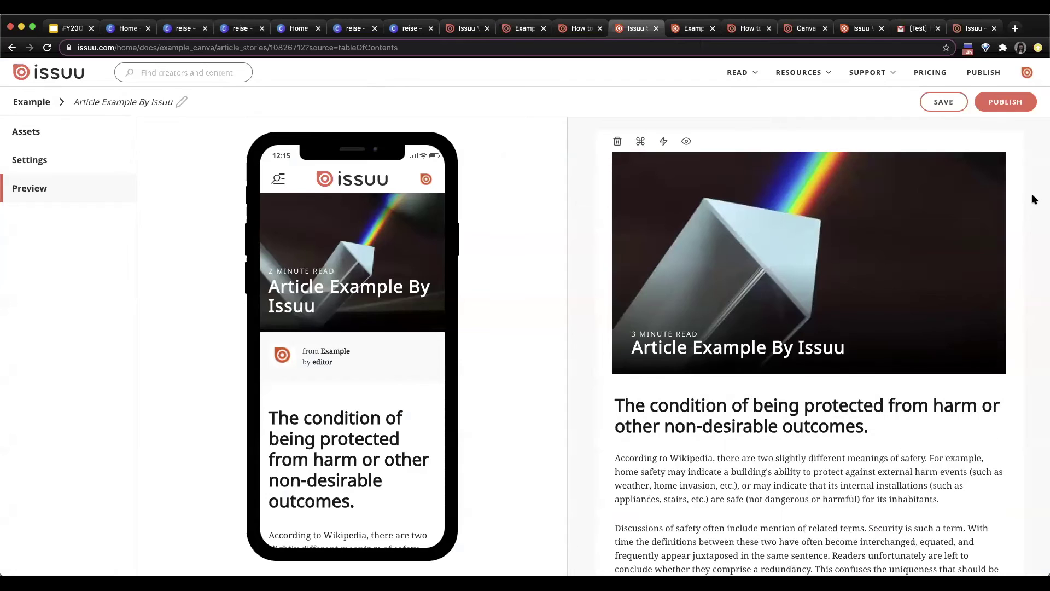
pyautogui.click(943, 101)
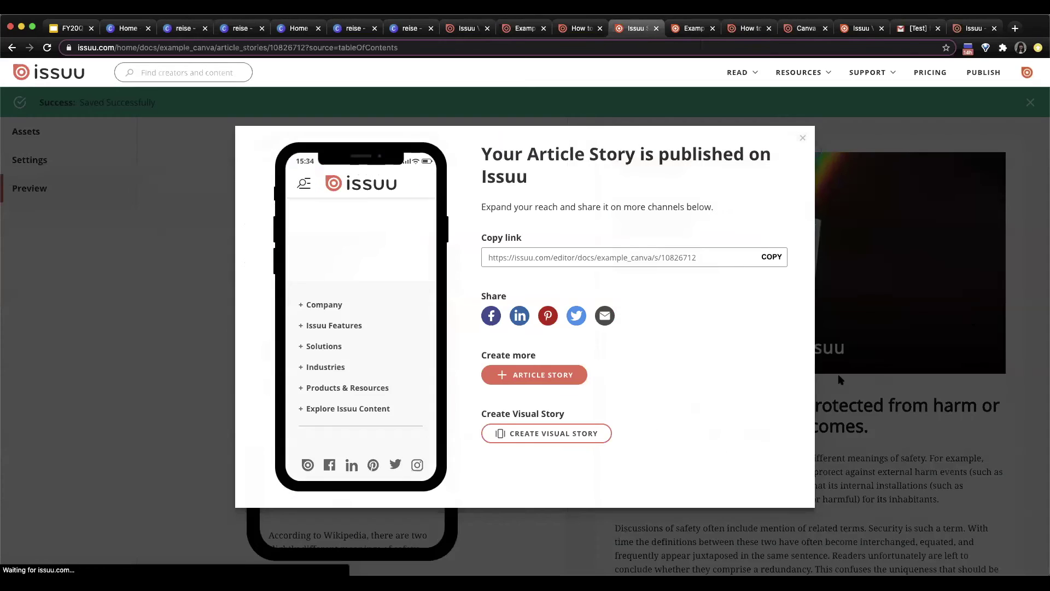
pyautogui.click(772, 256)
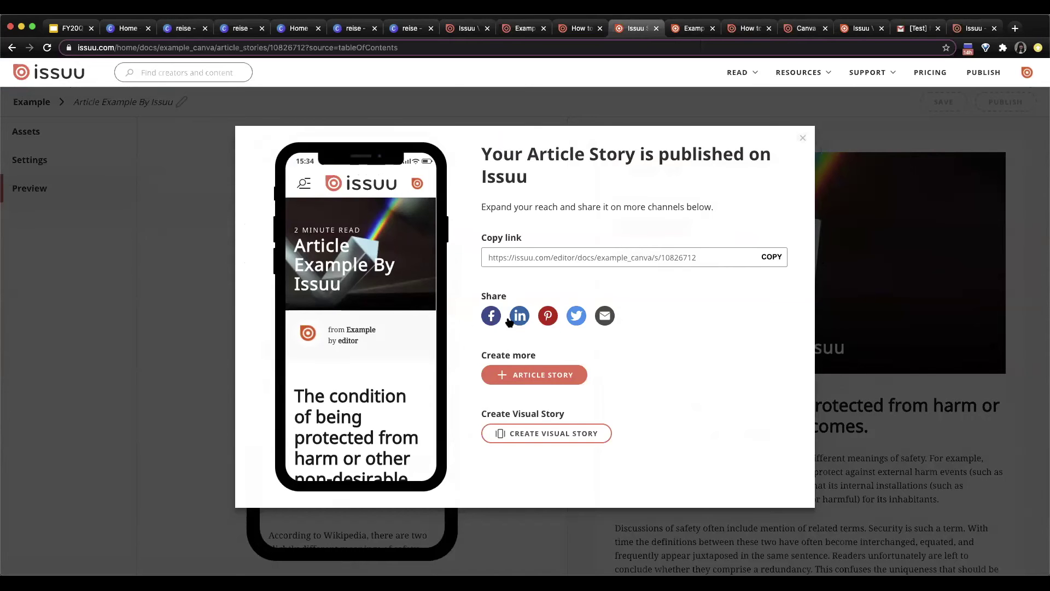
# Open the share links of the Example publication created Aug 3rd, 2020 and show its selectable article stories
pyautogui.click(55, 73)
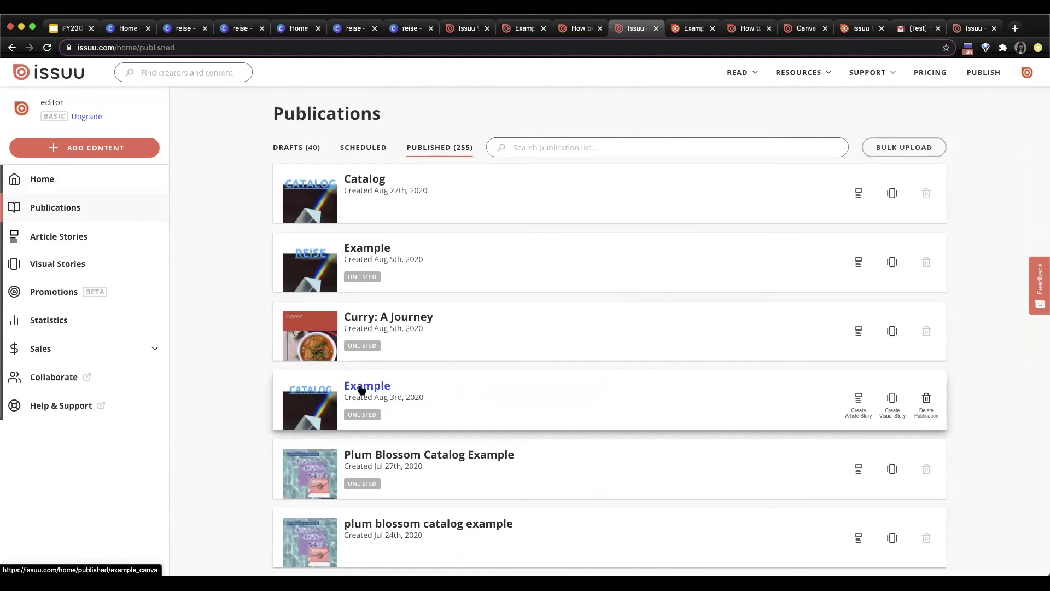
pyautogui.click(361, 387)
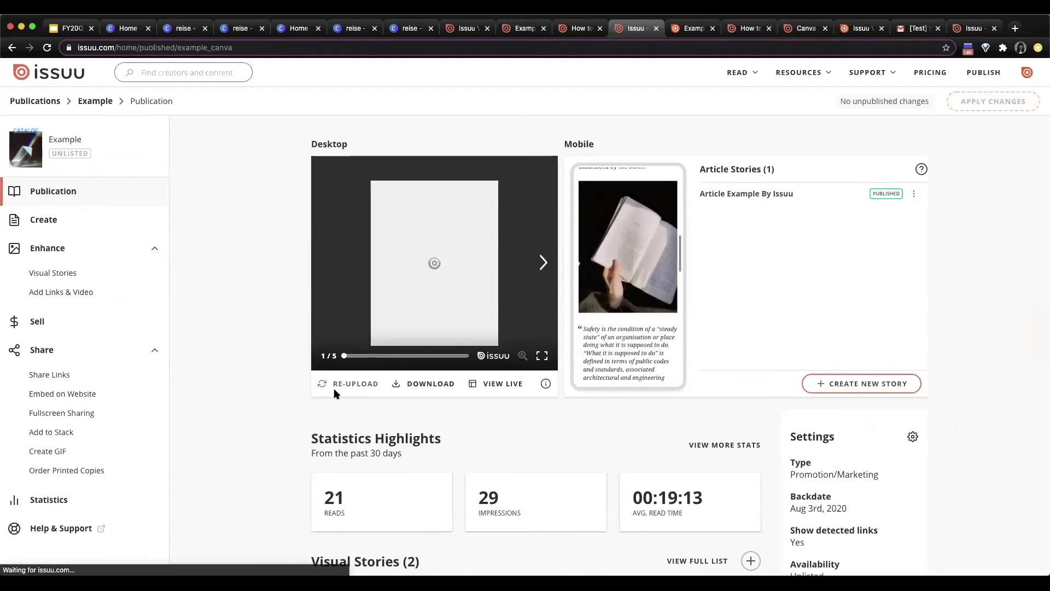
pyautogui.click(46, 374)
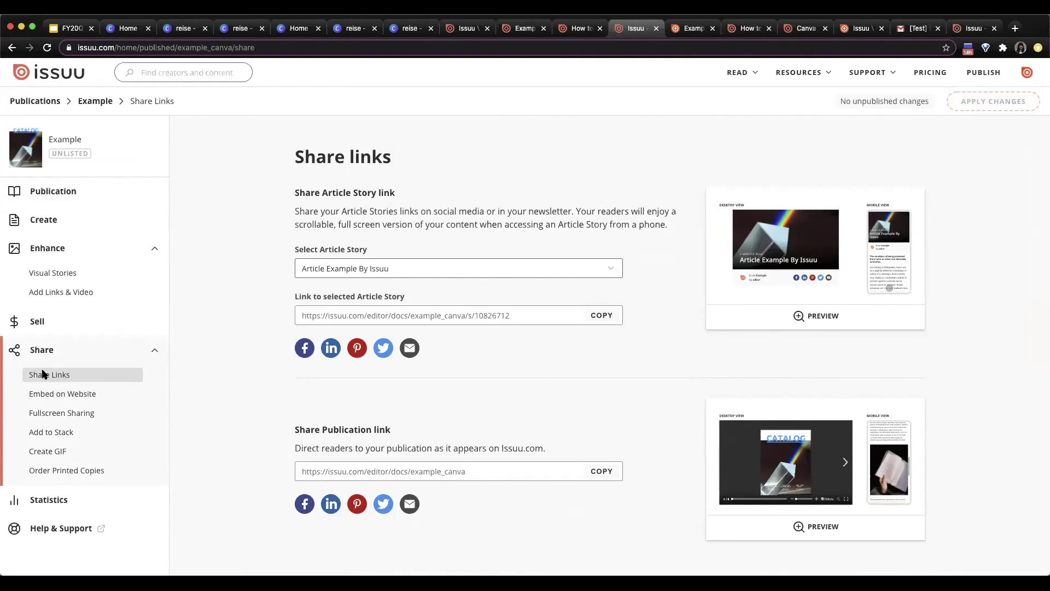
pyautogui.click(612, 271)
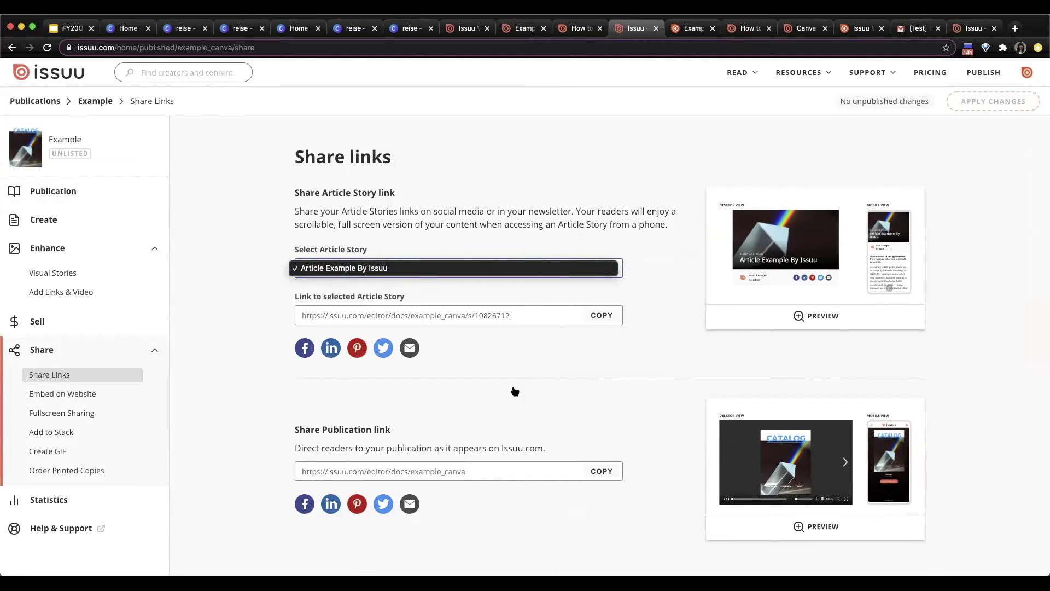
# Copy the Example publication's share link and show the sharing options of its published Budgeting Beforehand visual story
pyautogui.click(526, 352)
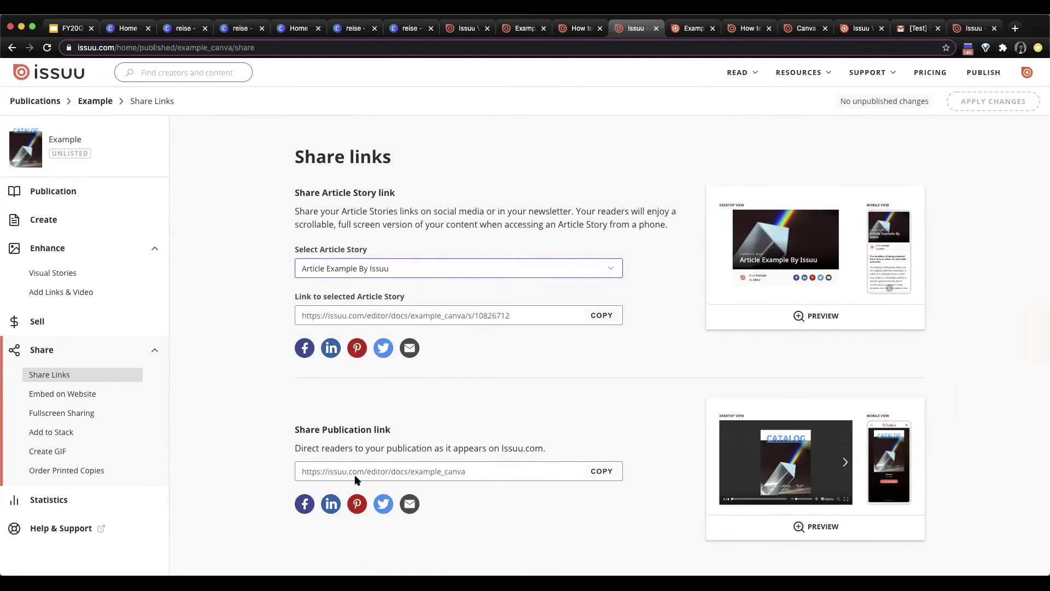
pyautogui.click(587, 474)
pyautogui.click(58, 273)
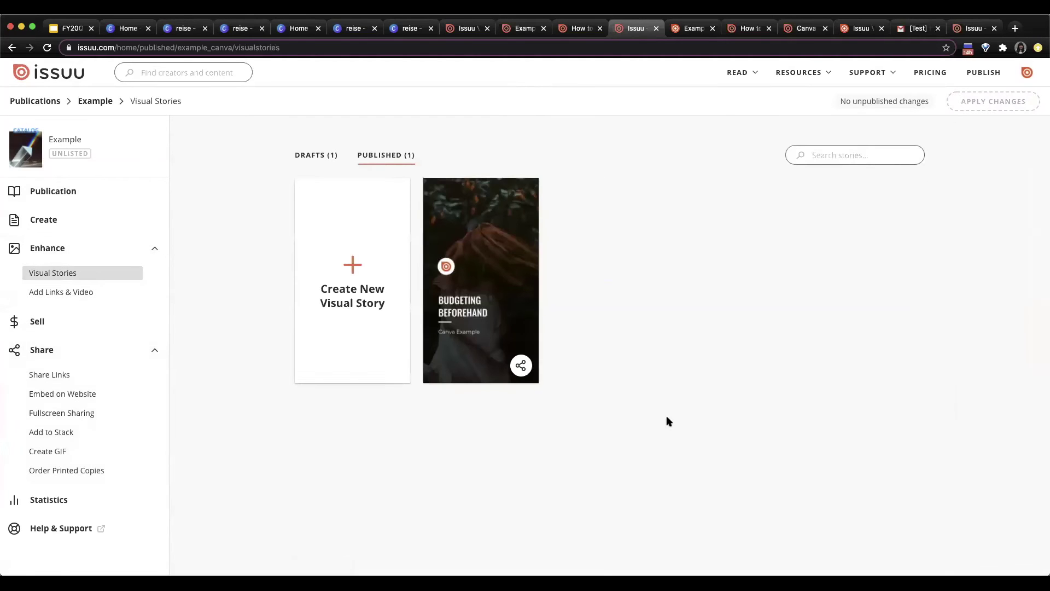
pyautogui.click(520, 367)
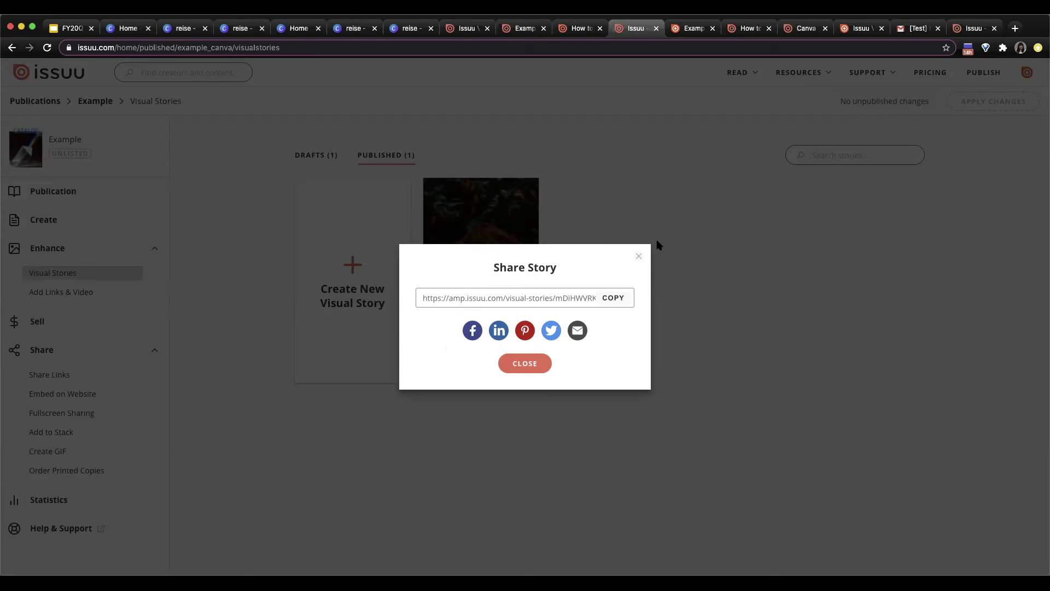
pyautogui.click(639, 256)
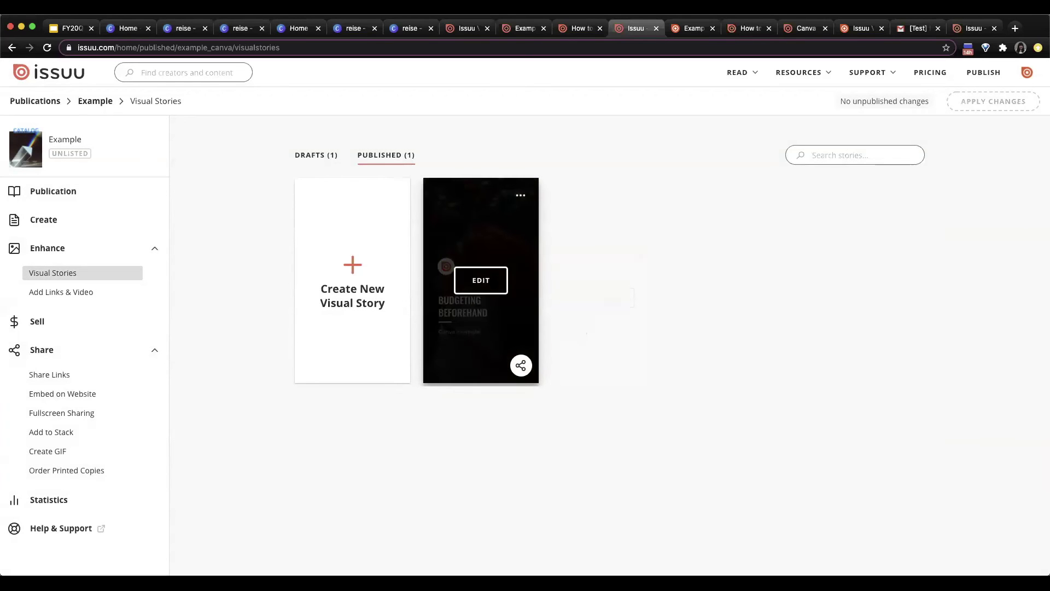
# Open the published visual story for editing, and show the sharing and download options of the live Canva Example story
pyautogui.click(480, 280)
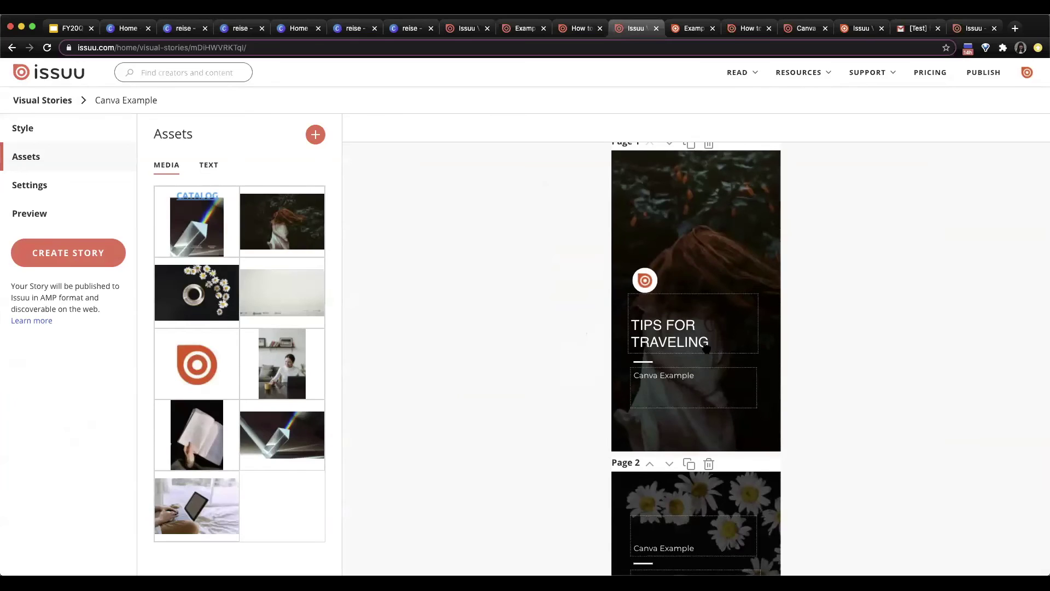
pyautogui.click(469, 28)
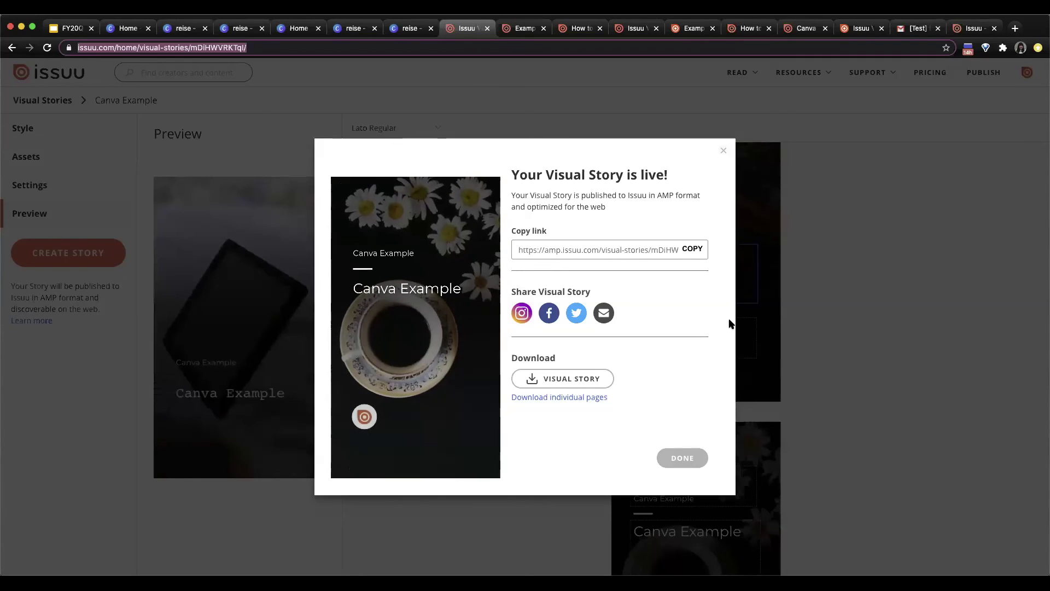
pyautogui.click(590, 386)
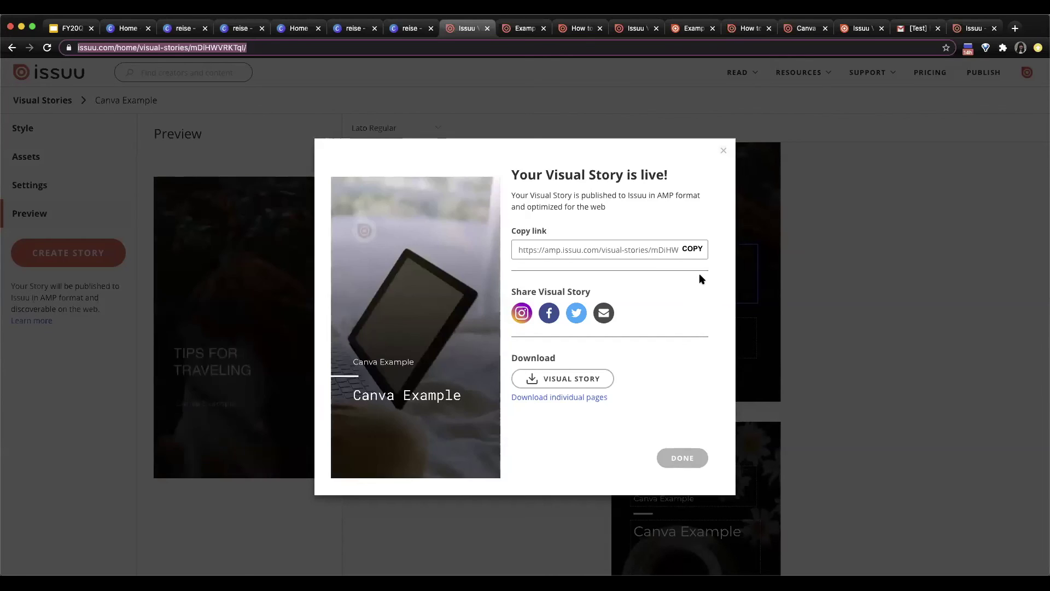
# Copy the live visual story's link and open it in a new browser tab
pyautogui.click(690, 250)
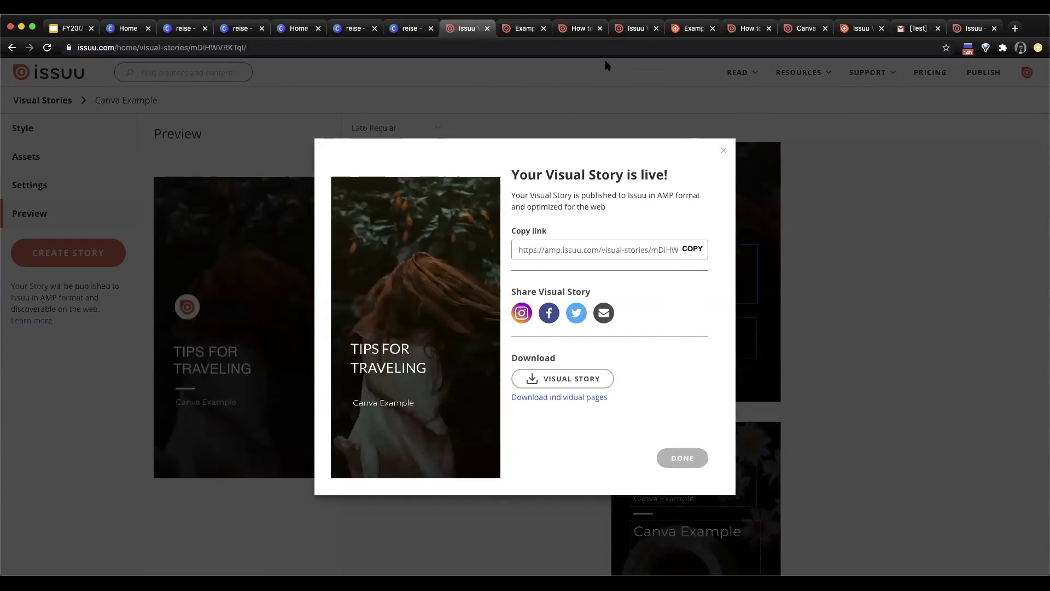
pyautogui.press('super+t')
pyautogui.press('super+v')
pyautogui.press('Return')
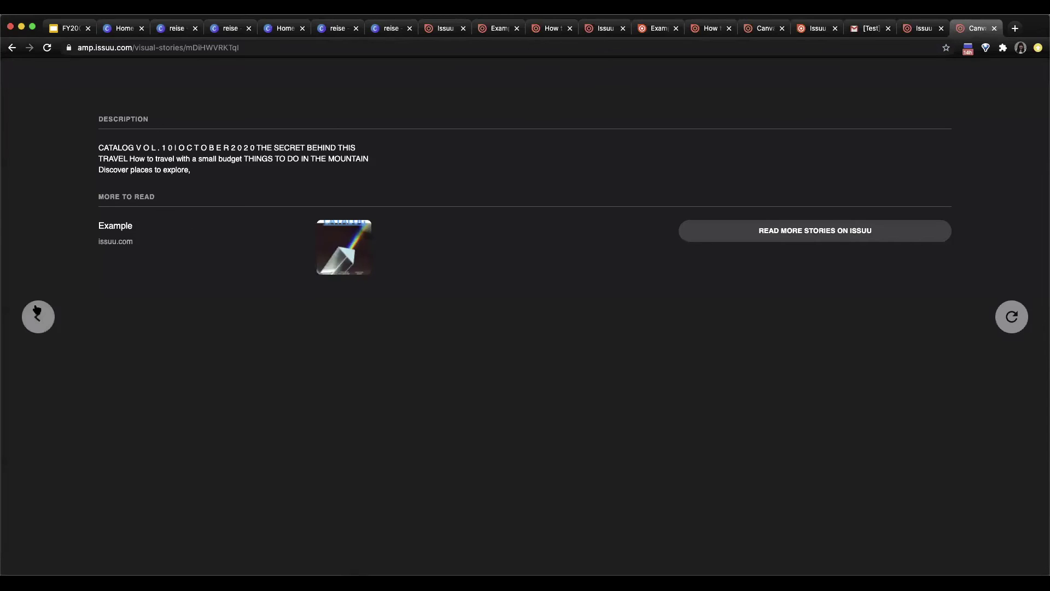
# Go back from the end screen of the Canva Example visual story to view its earlier pages
pyautogui.click(38, 315)
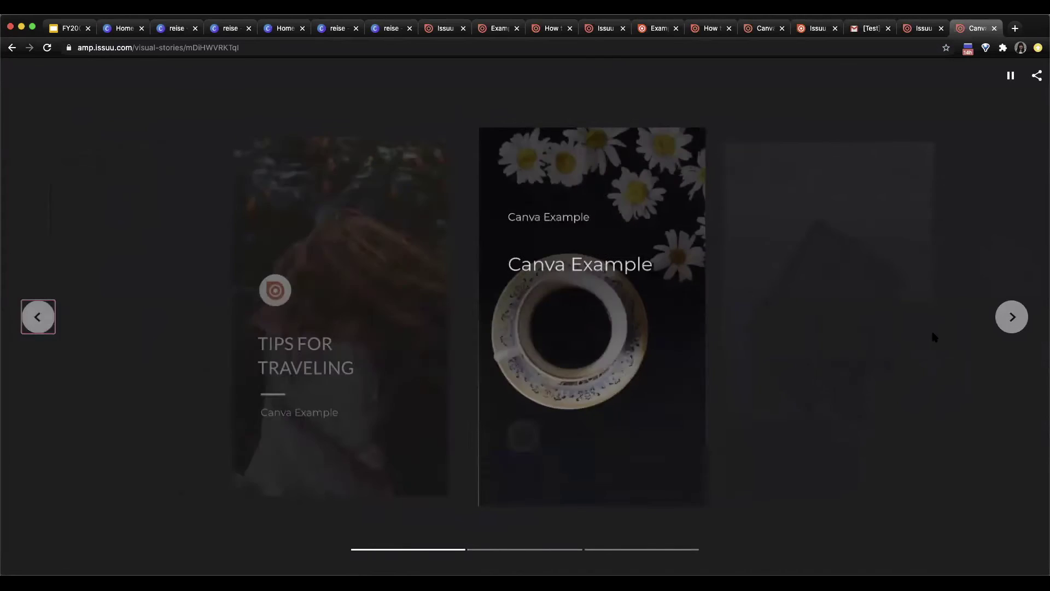
pyautogui.click(42, 327)
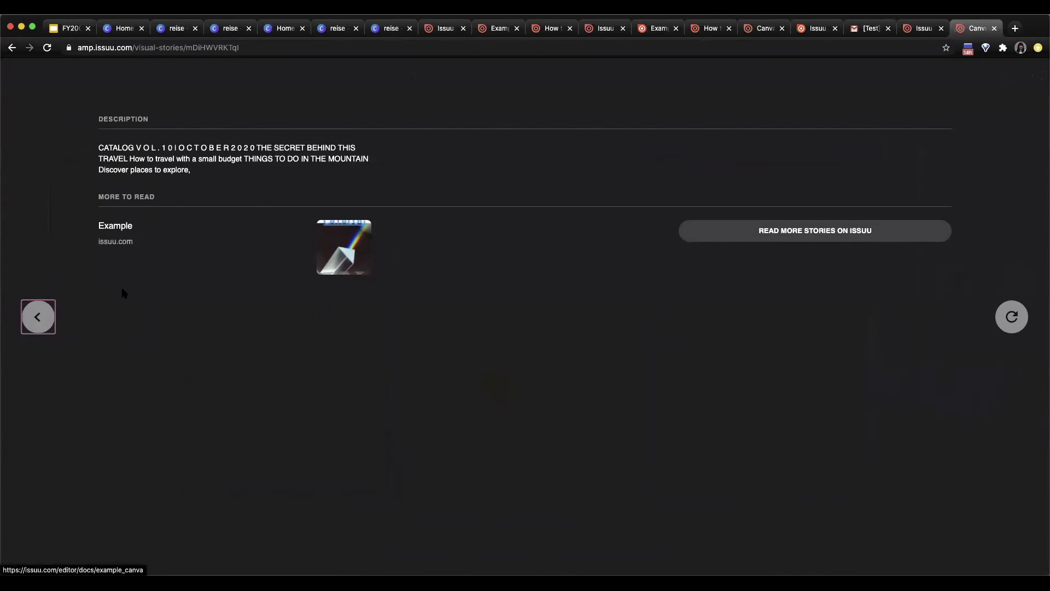
pyautogui.click(33, 317)
pyautogui.click(34, 317)
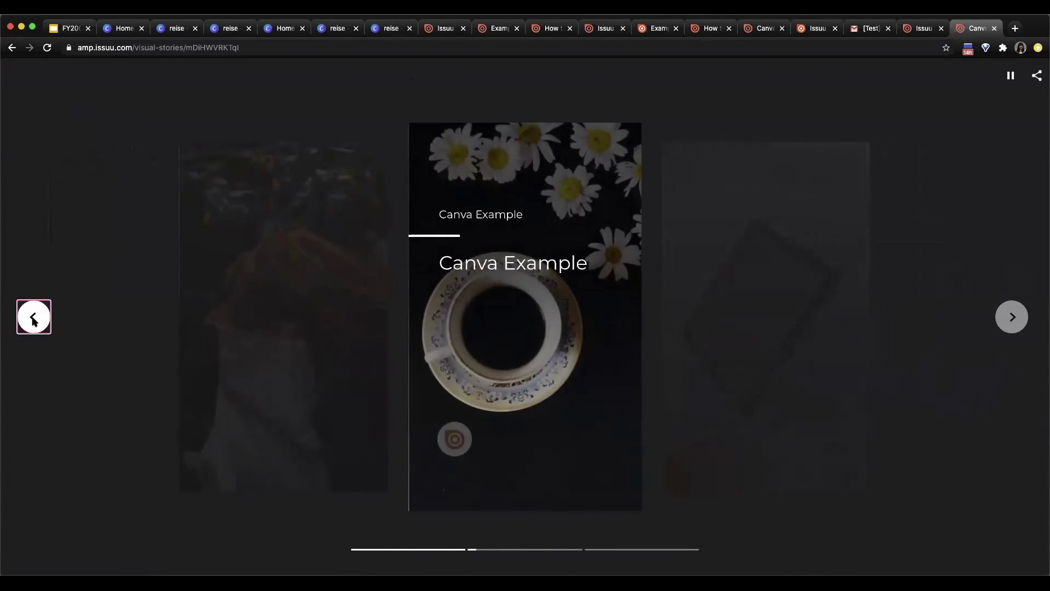
pyautogui.click(34, 317)
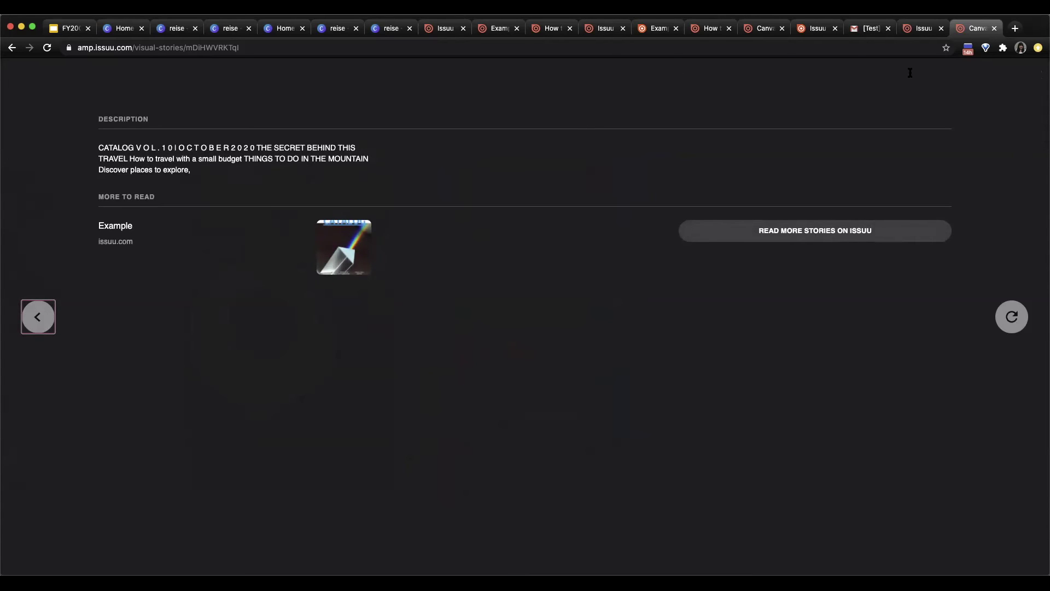
# Switch to the FY20Q3 Webinar Issuu + Canva slides and present from the Q & A slide
pyautogui.click(53, 30)
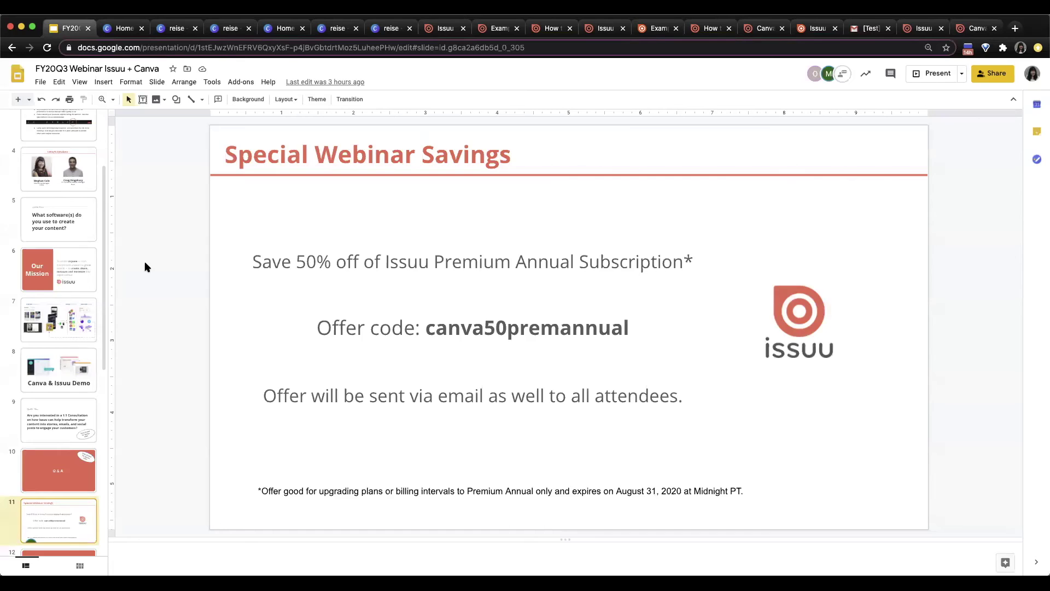
pyautogui.click(62, 465)
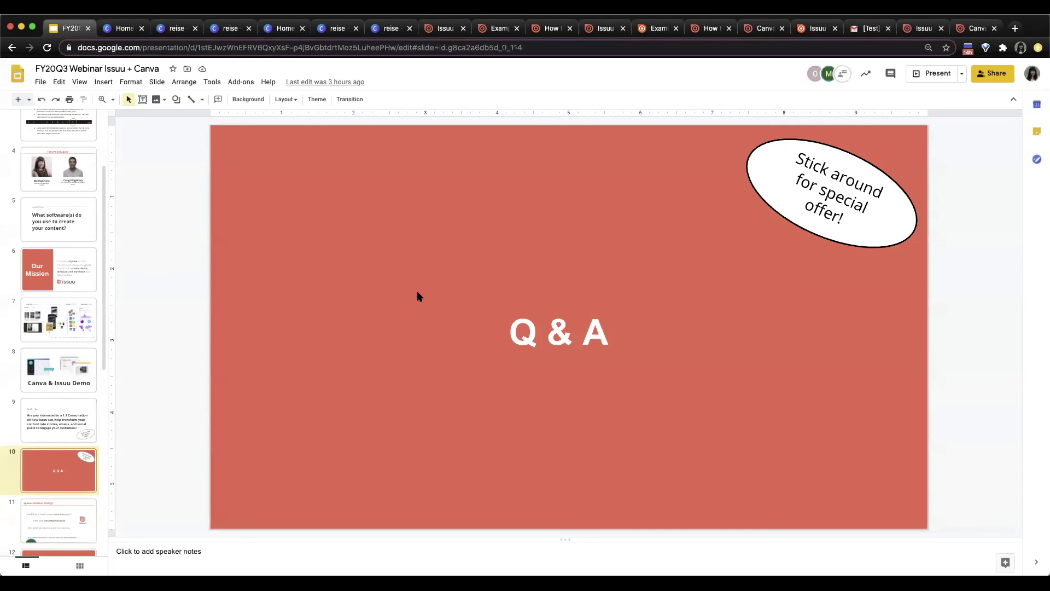
pyautogui.click(933, 78)
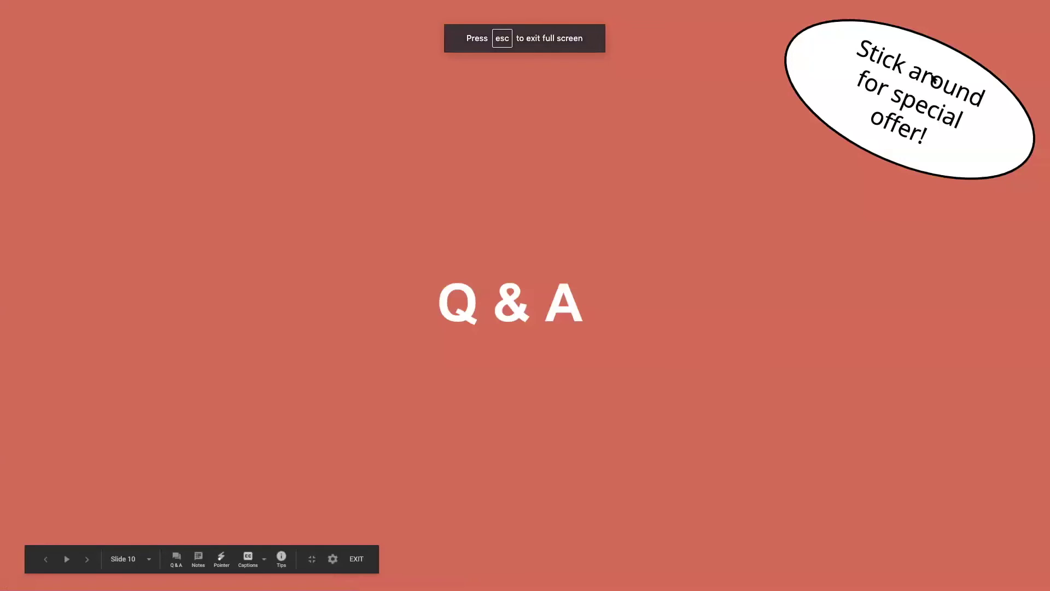